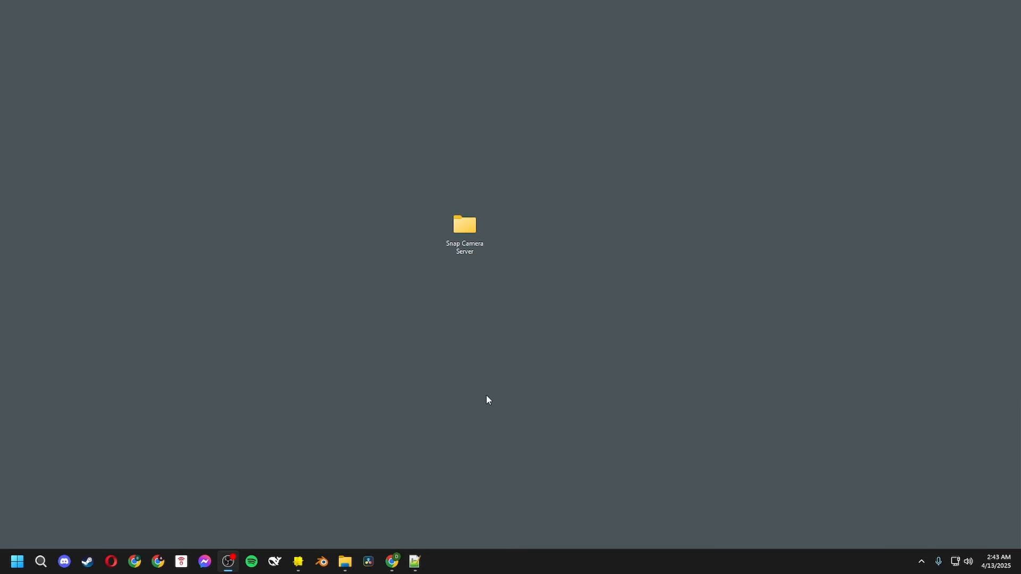
Step: Restore Chrome to the Snap AR page offering the Lens Studio 4.36.1 Windows download (524.5 MB)
left_click(396, 558)
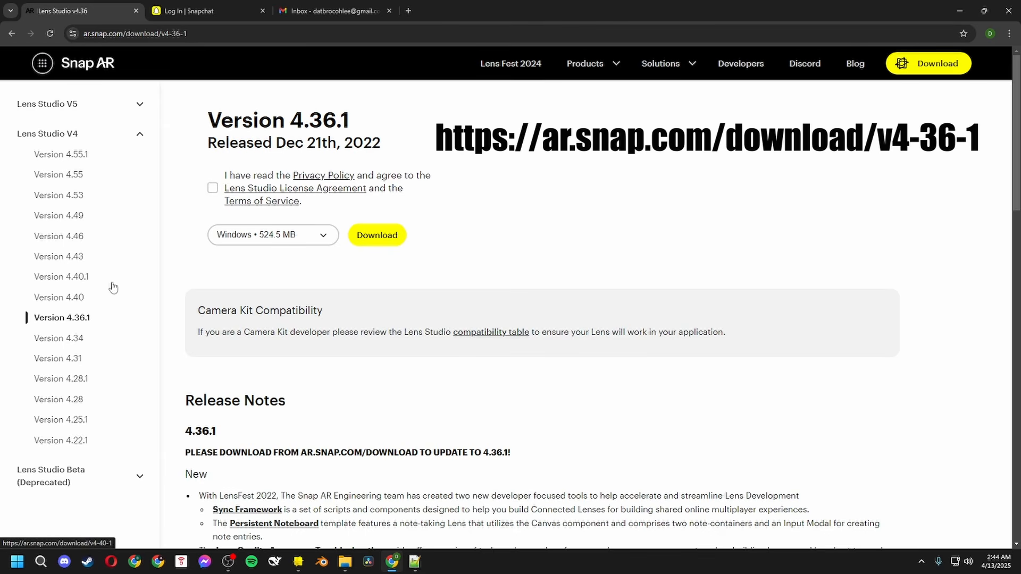
Step: Accept the Lens Studio licence, then sign up for a new Snapchat account and save its password
left_click(212, 188)
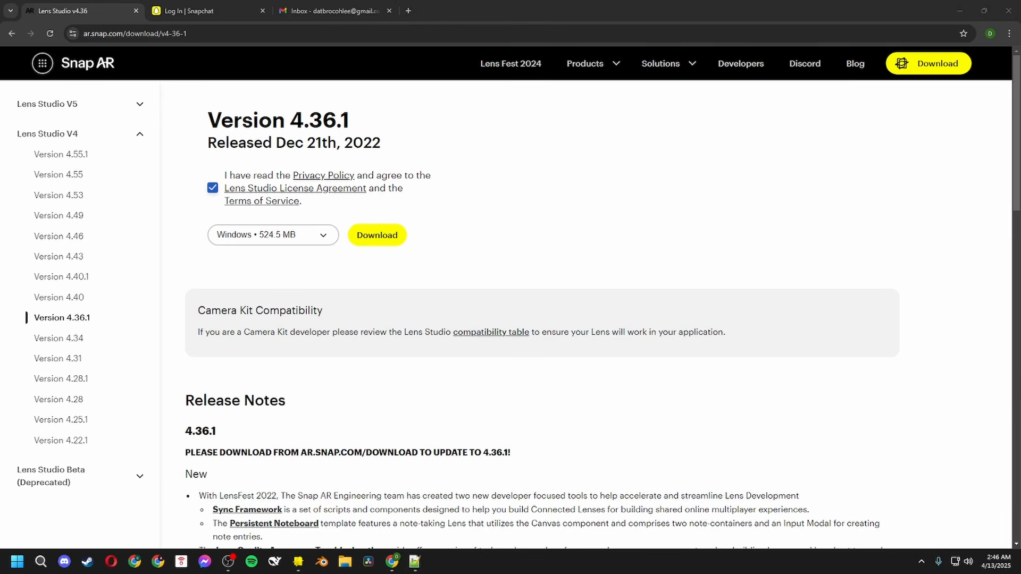
left_click(196, 14)
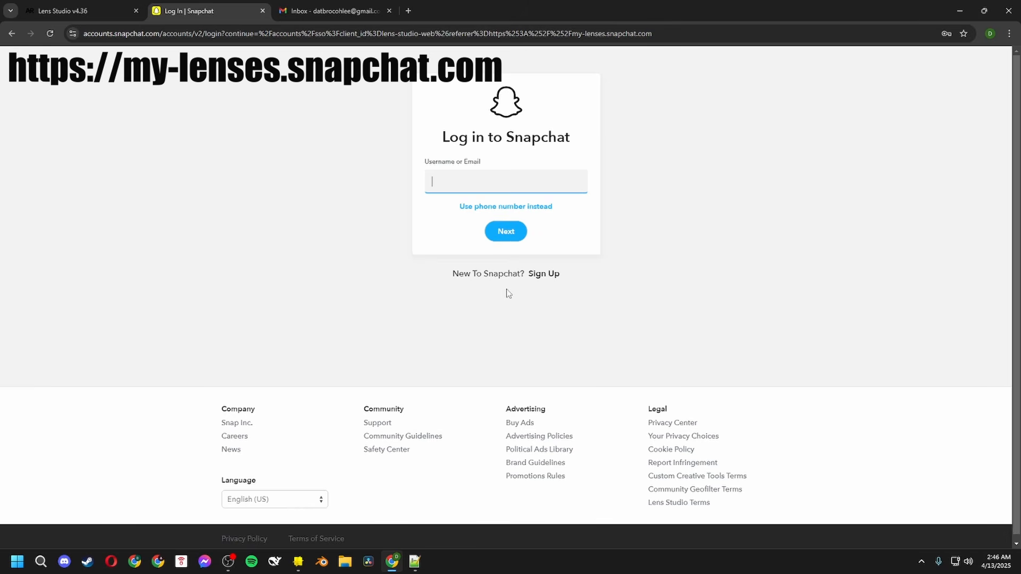
left_click(546, 280)
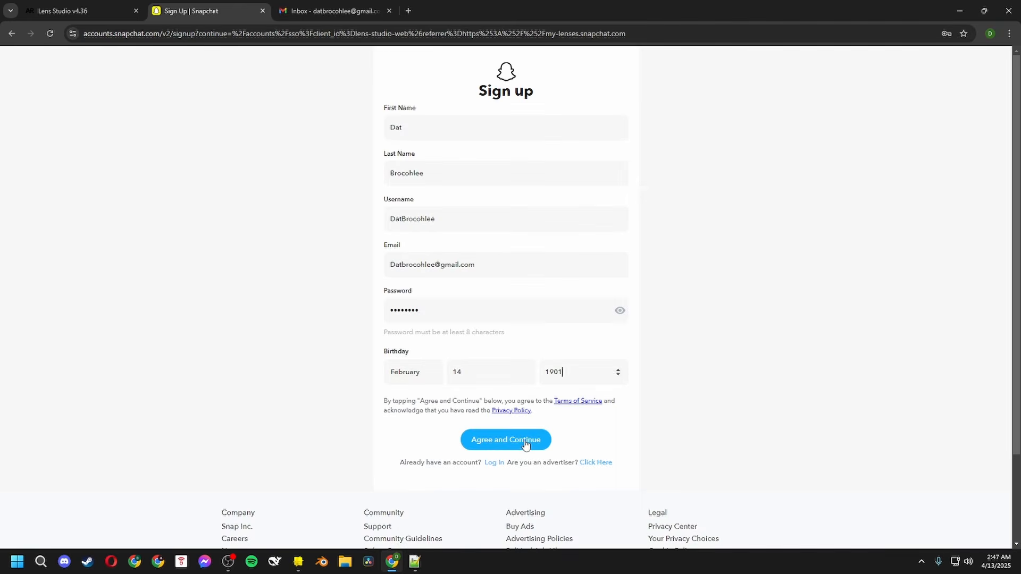
left_click(531, 443)
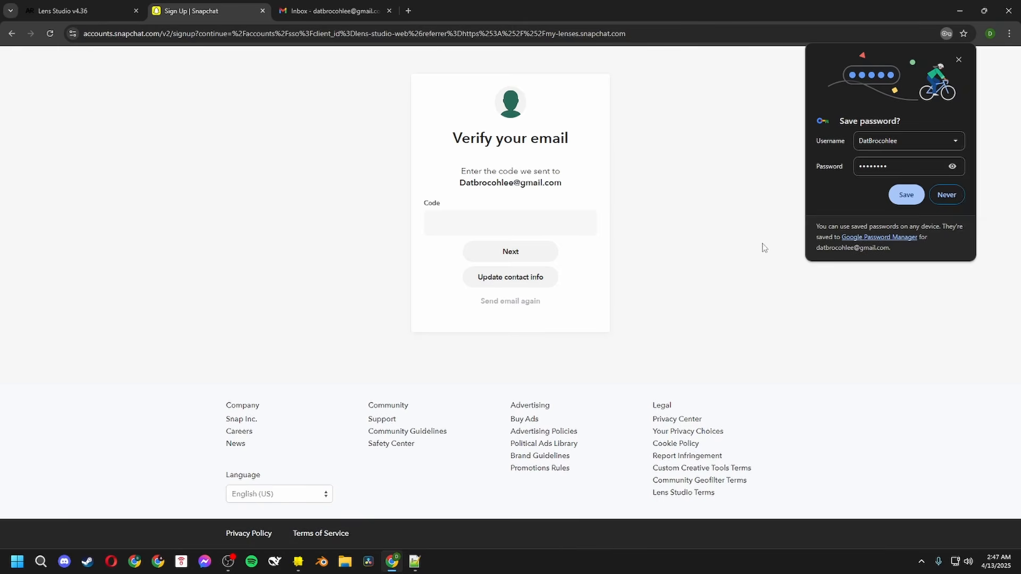
left_click(892, 204)
Step: Enter the e-mail verification code and submit it to reach My Lenses
left_click(476, 225)
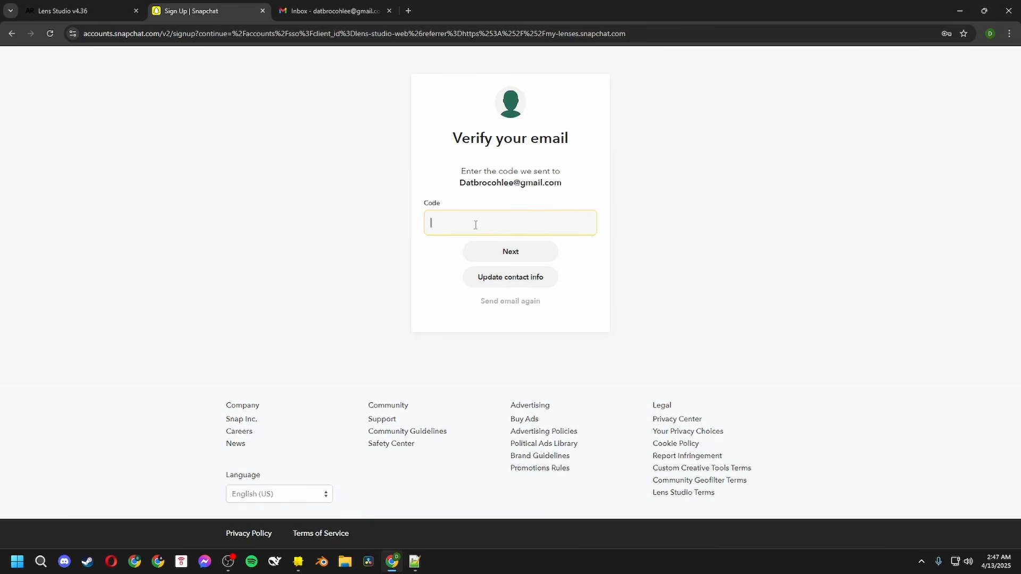
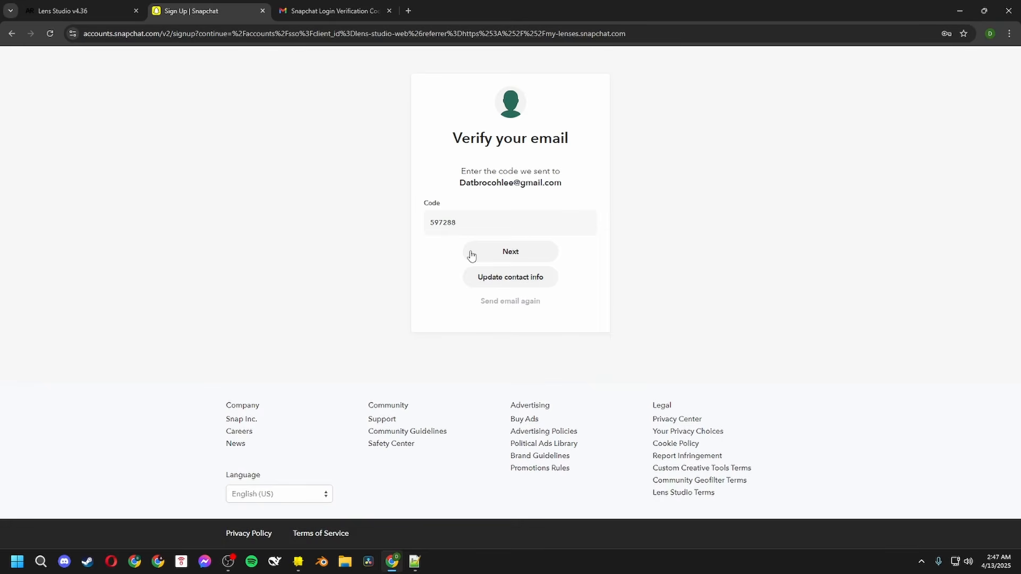
left_click(511, 256)
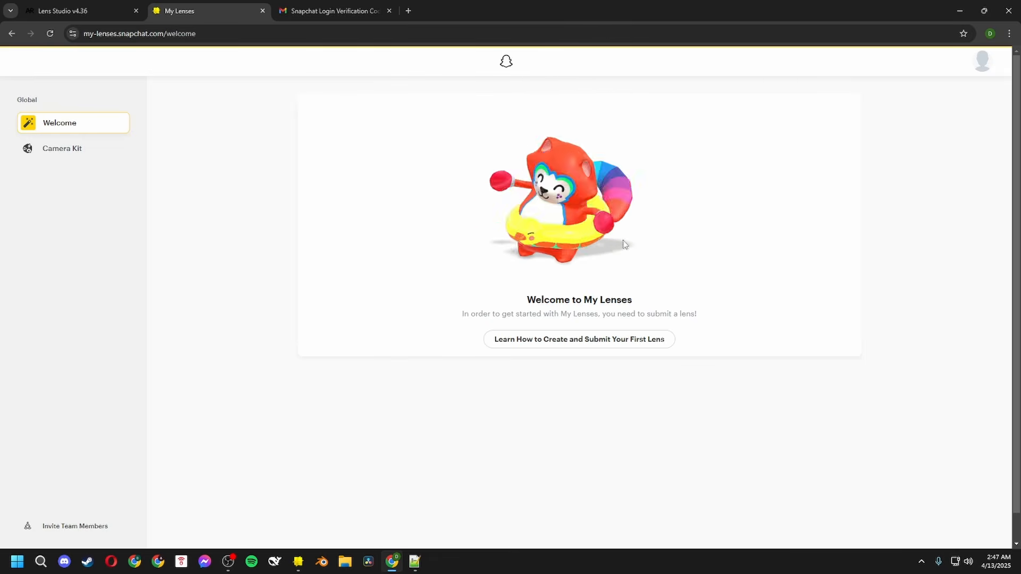
Step: Accept the Snap Developer Terms under Camera Kit and create a new named organization
left_click(59, 154)
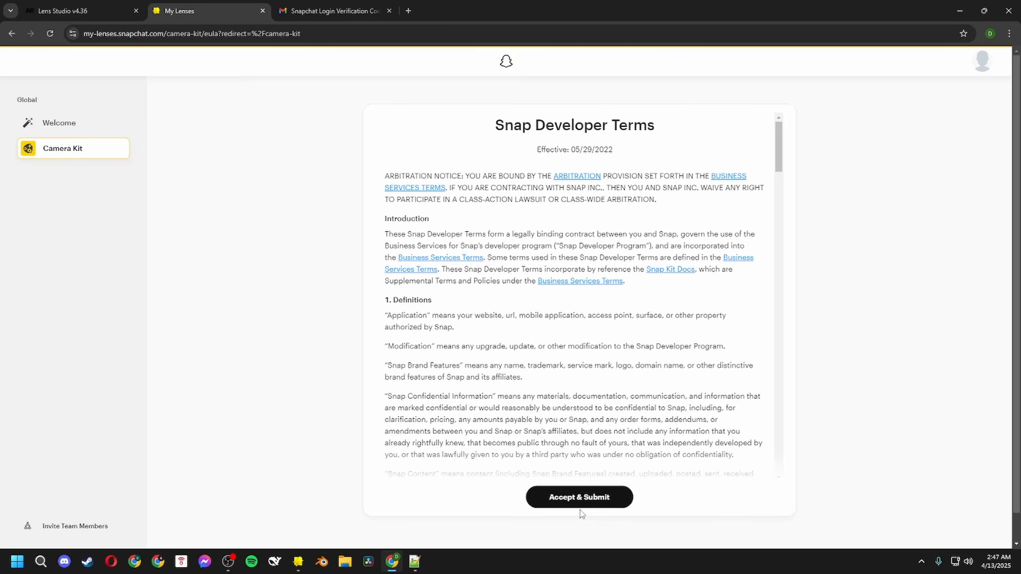
left_click(583, 499)
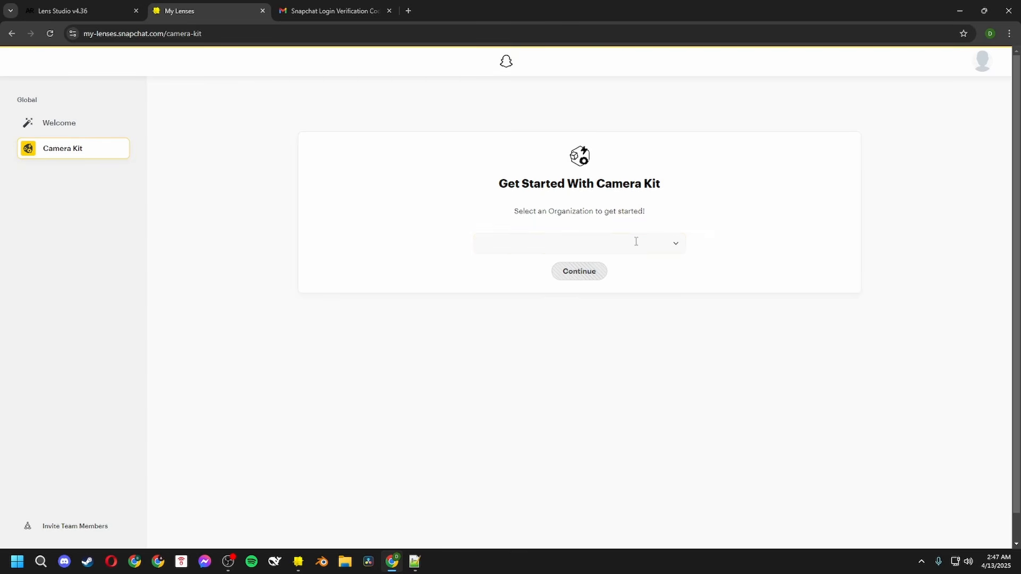
left_click(675, 244)
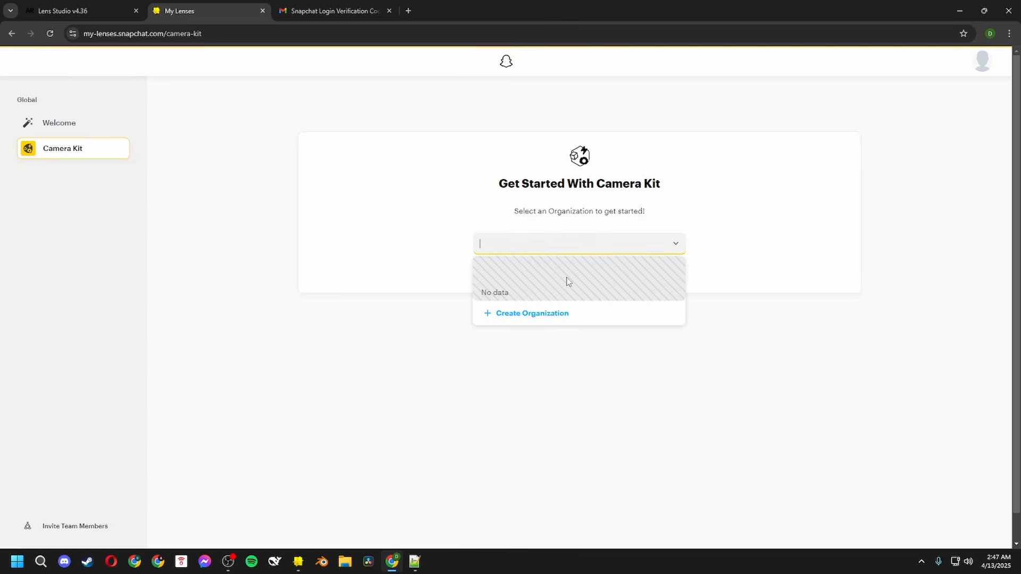
left_click(538, 315)
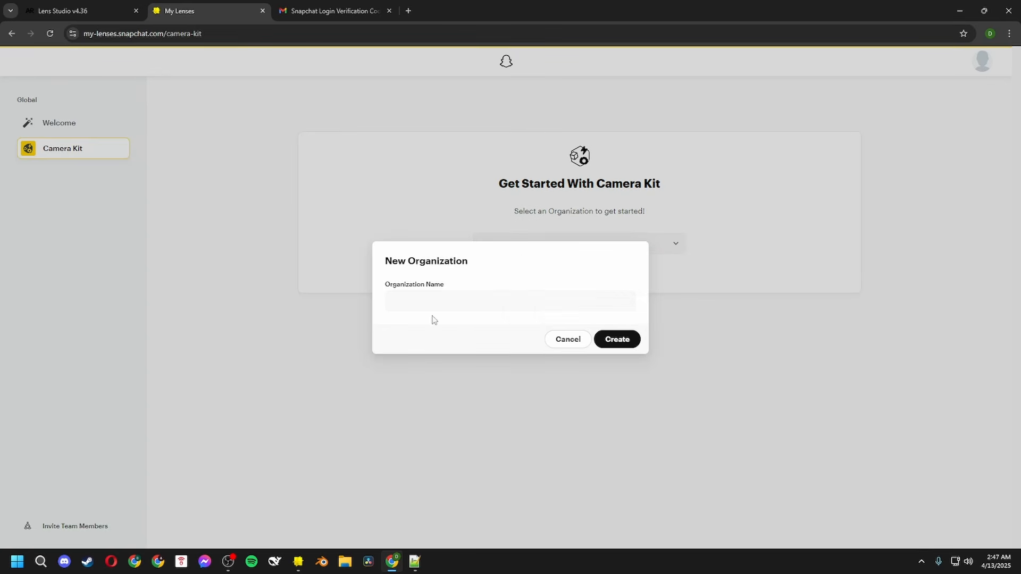
left_click(435, 301)
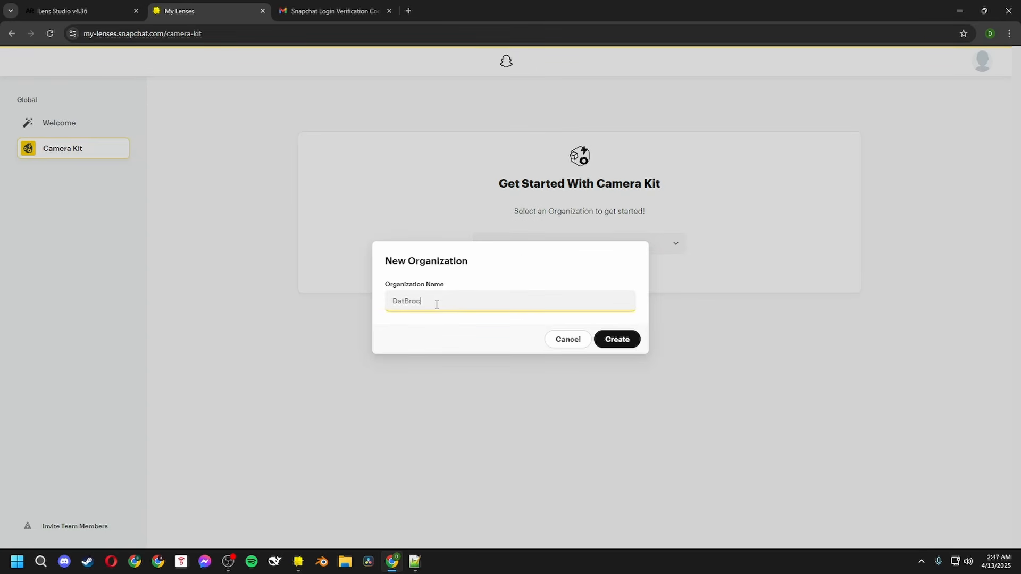
left_click(618, 339)
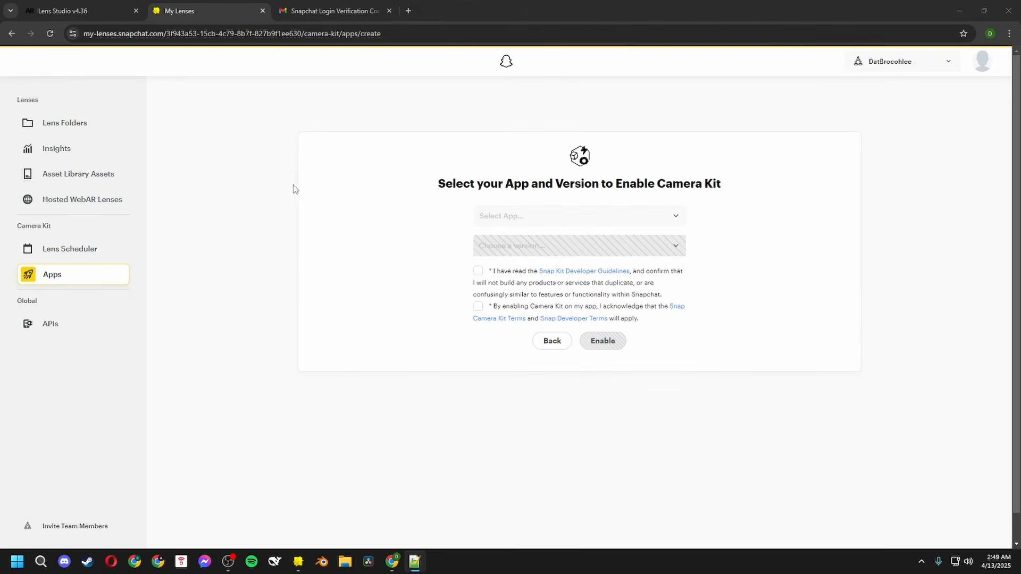
Step: Create a lens folder named 'Dat', open it, and minimize Chrome
left_click(61, 129)
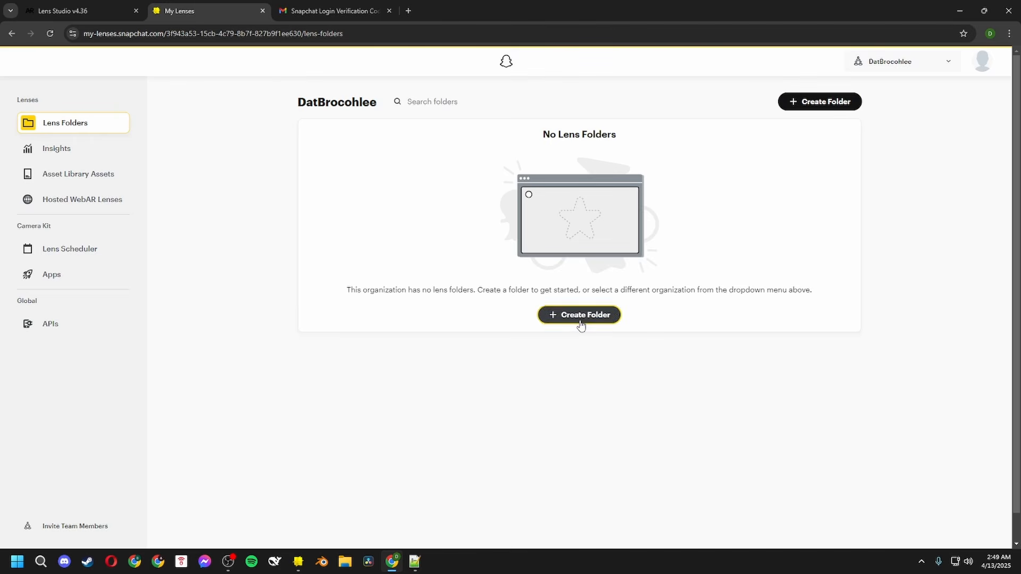
left_click(609, 313)
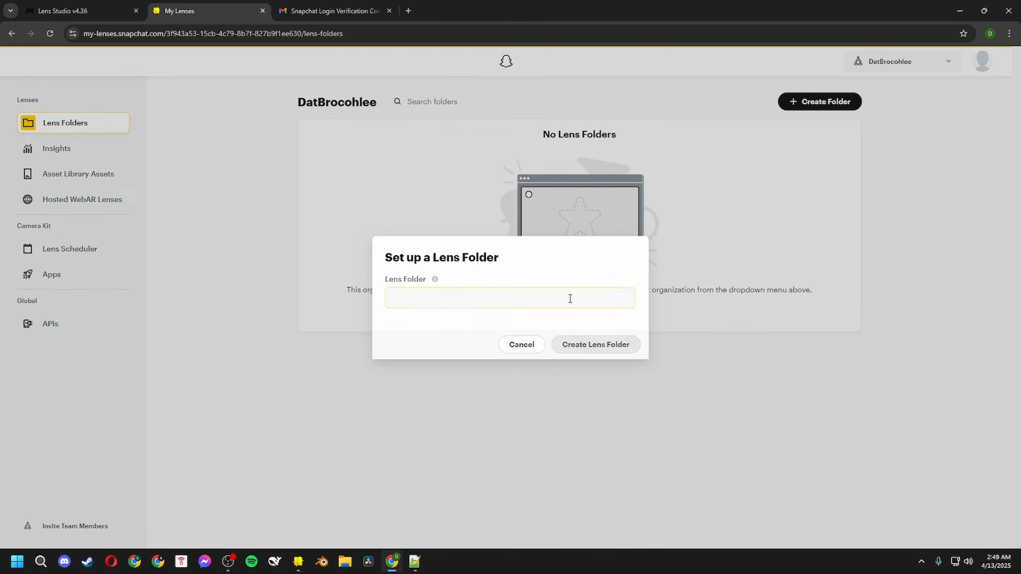
type("DatBrocohlee")
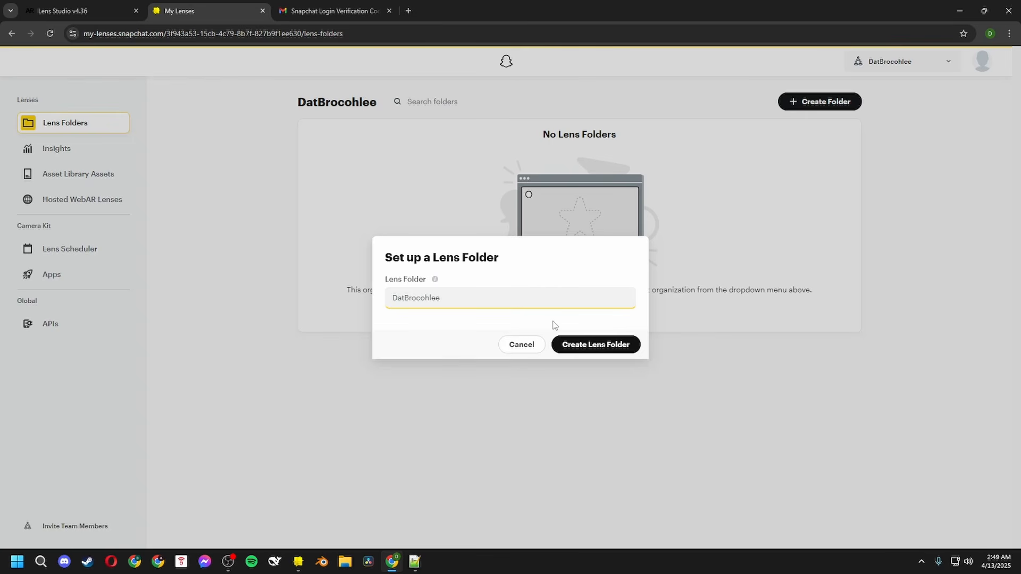
left_click(557, 344)
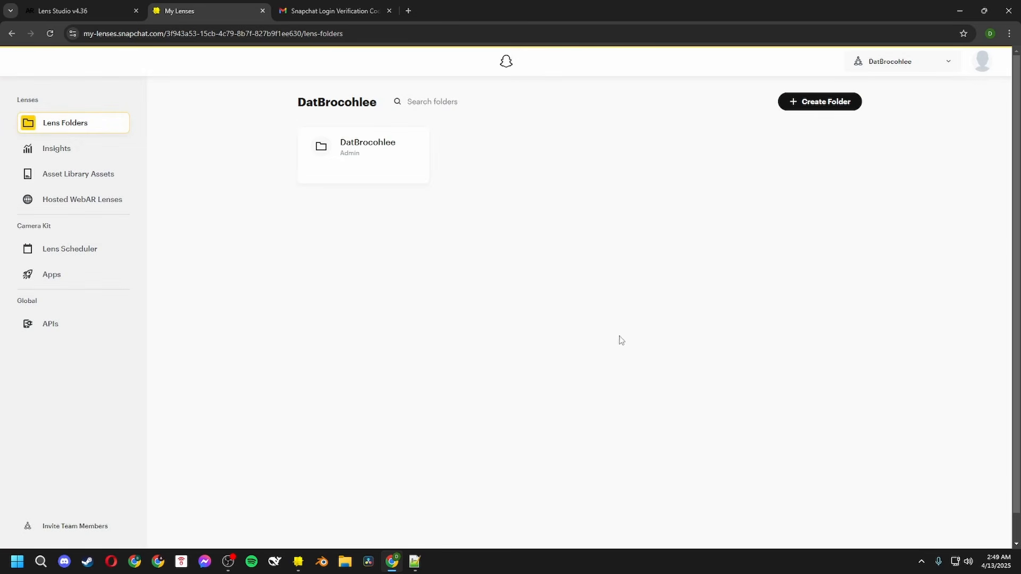
left_click(365, 148)
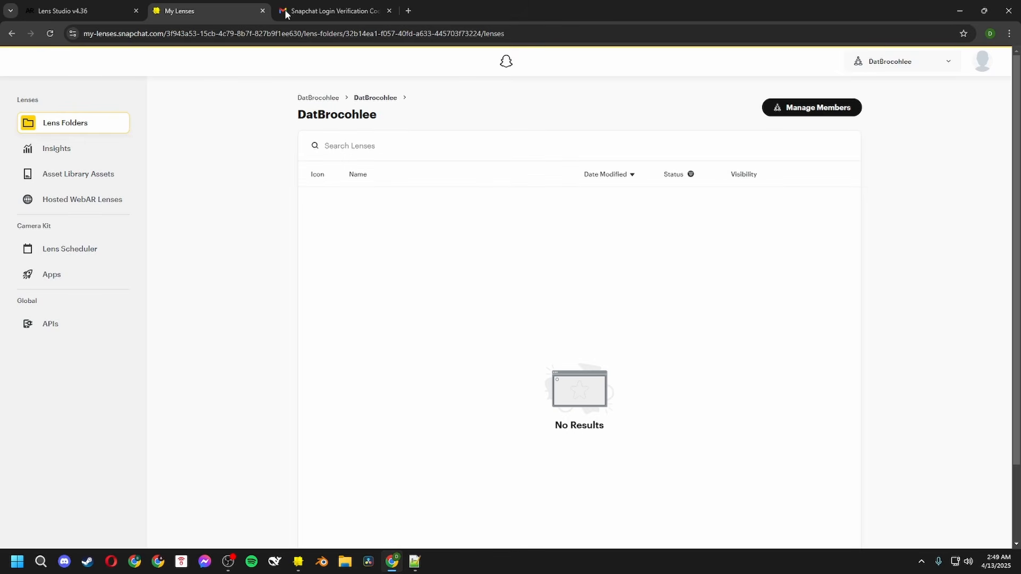
left_click(961, 12)
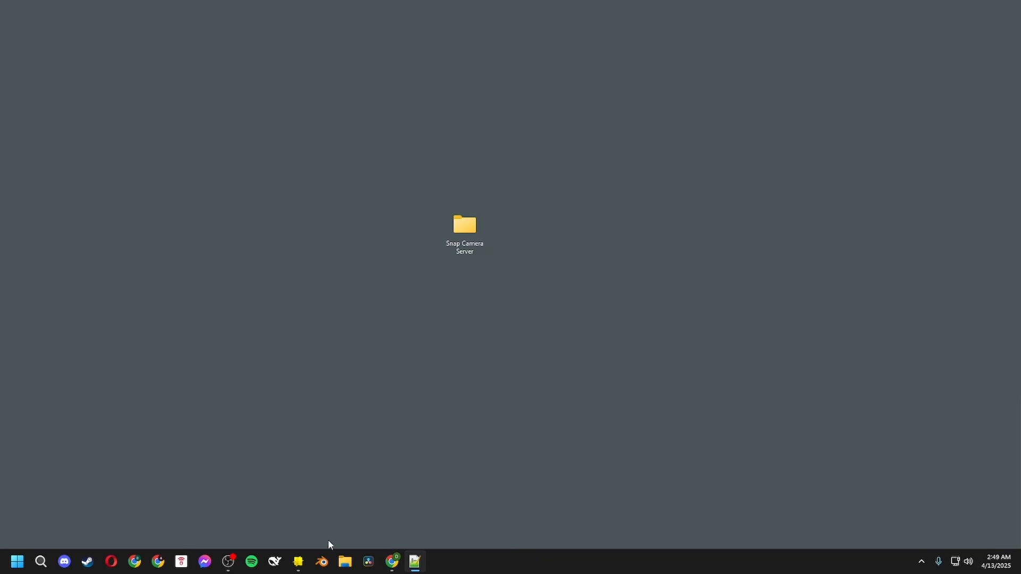
Step: In Lens Studio's Publish Lens dialog, replace the Untitled lens name and submit the lens to My Lenses
left_click(298, 564)
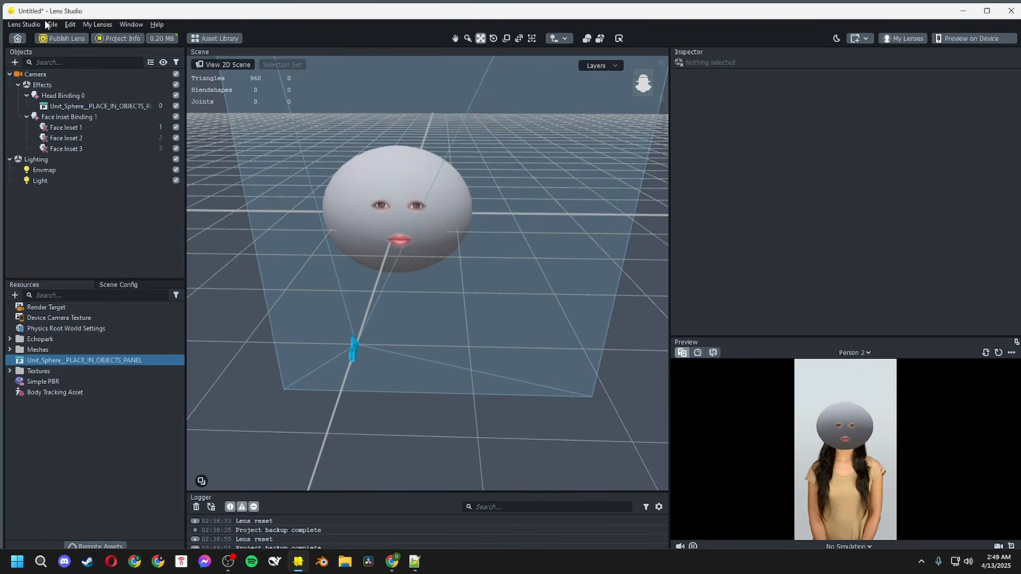
left_click(61, 40)
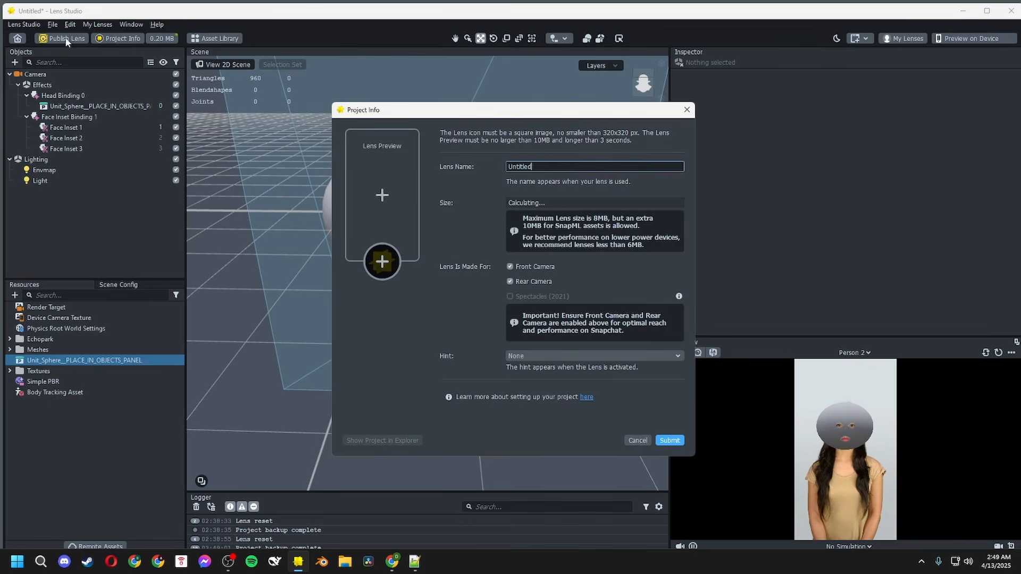
left_click_drag(538, 171, 503, 166)
type("Dat Brocohlle C")
key("BackSpace")
key("BackSpace")
key("BackSpace")
key("BackSpace")
type("ee Circ")
left_click(670, 440)
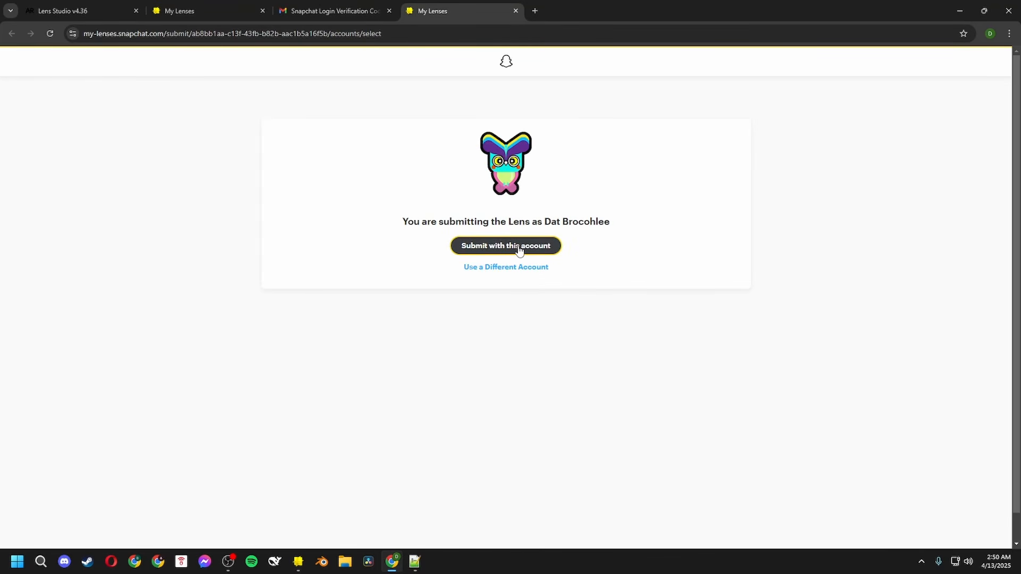
Step: Continue with the current account and submit the lens into the organization's new lens folder
left_click(500, 248)
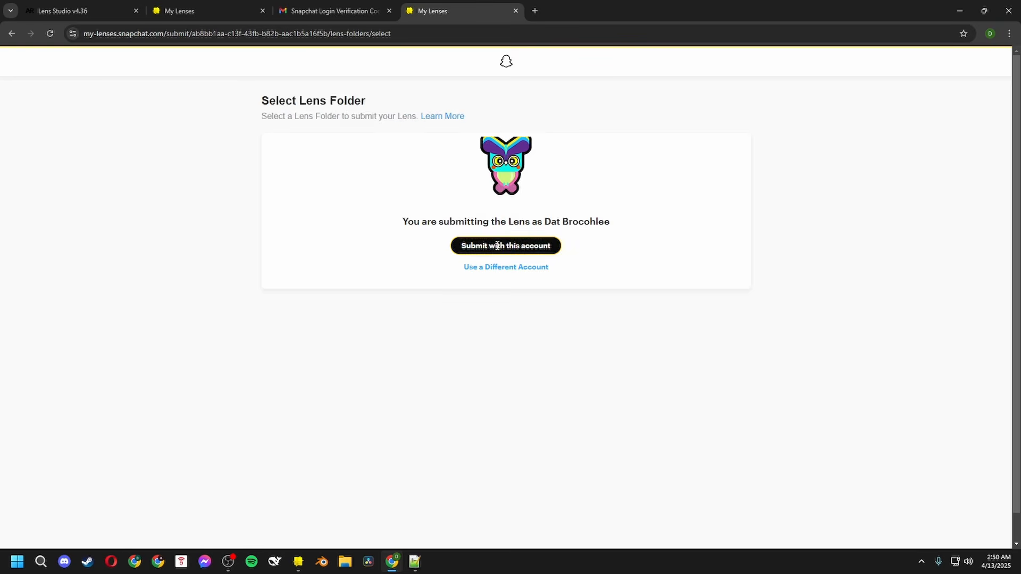
left_click(440, 210)
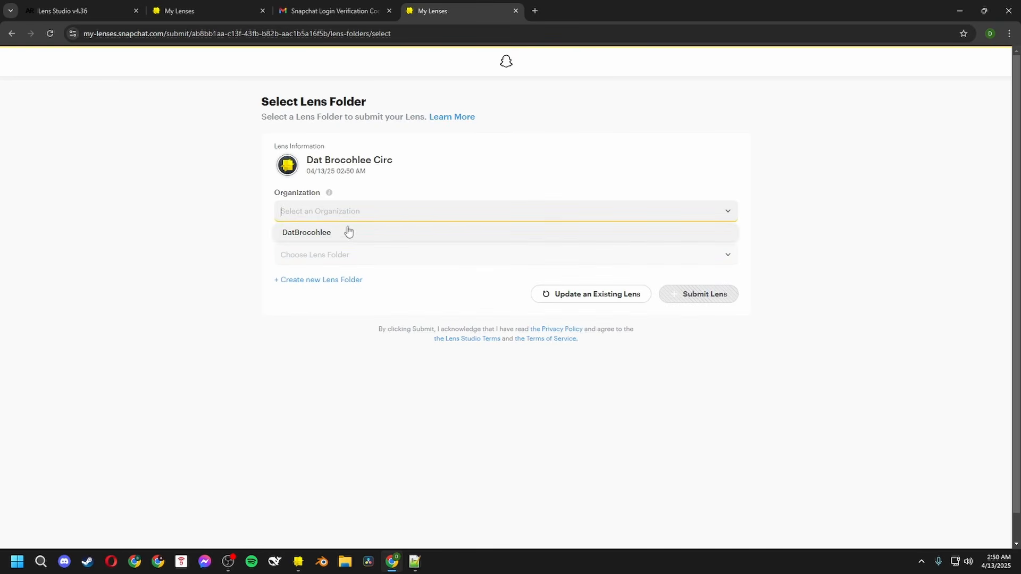
left_click(344, 233)
left_click(387, 253)
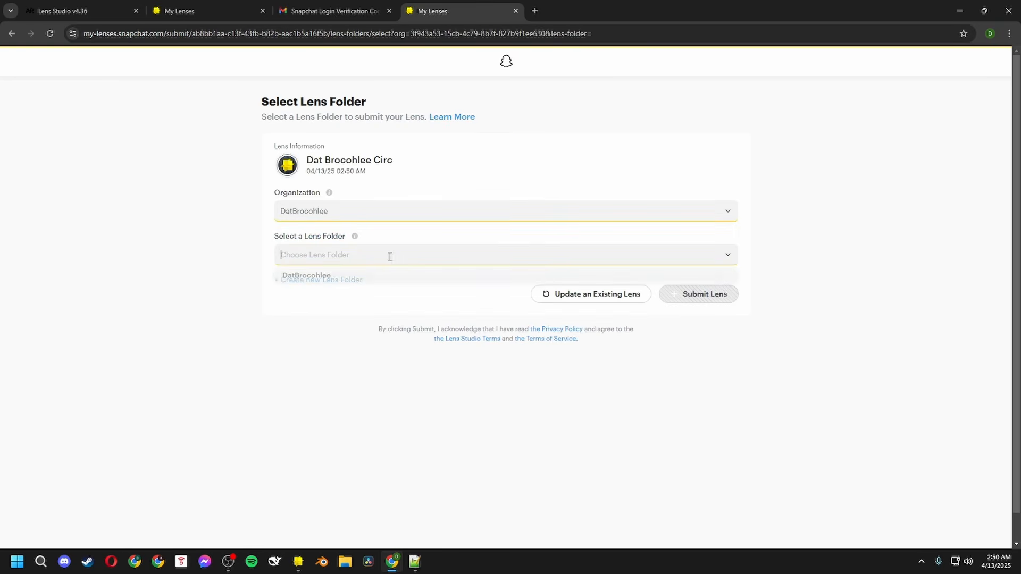
left_click(360, 282)
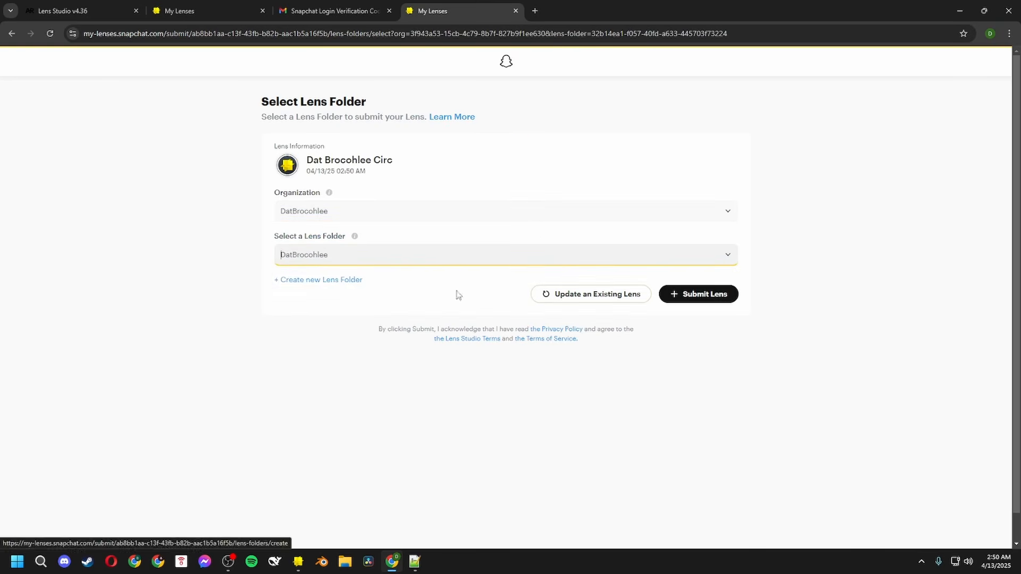
left_click(708, 295)
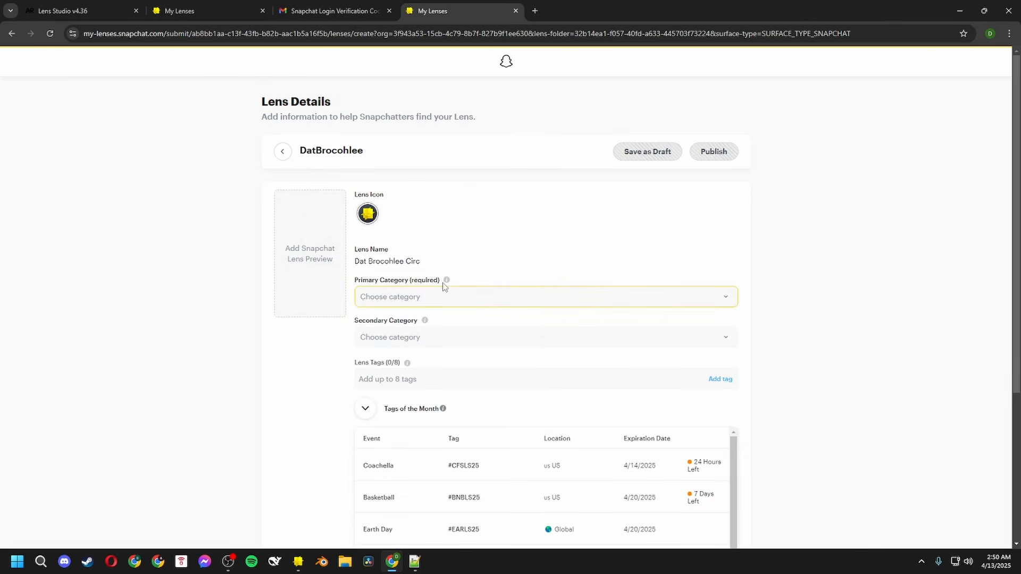
Step: Set the lens's primary category to Self-Expression and bring up the Publish options
left_click(490, 308)
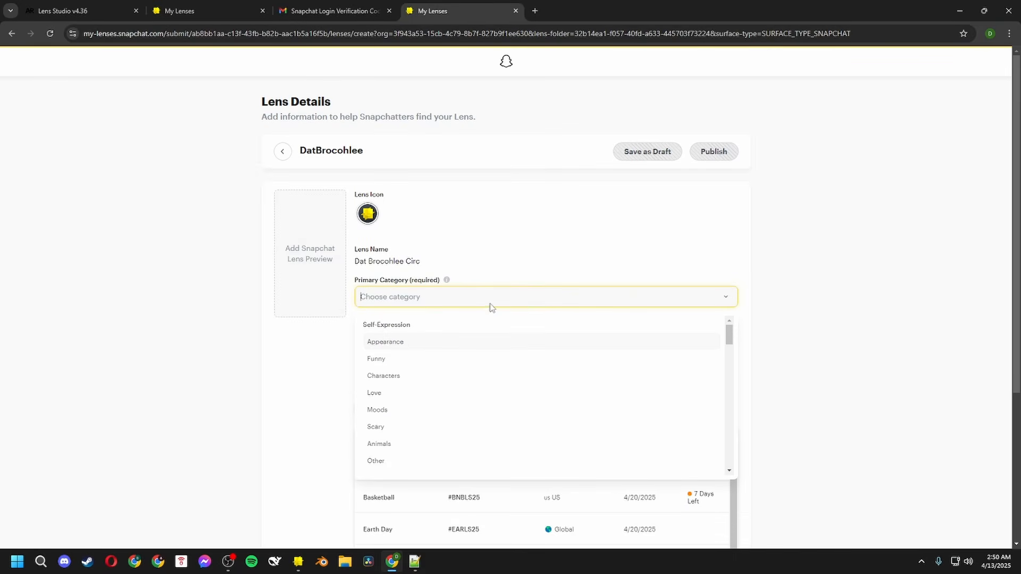
scroll(415, 381, "down", 2)
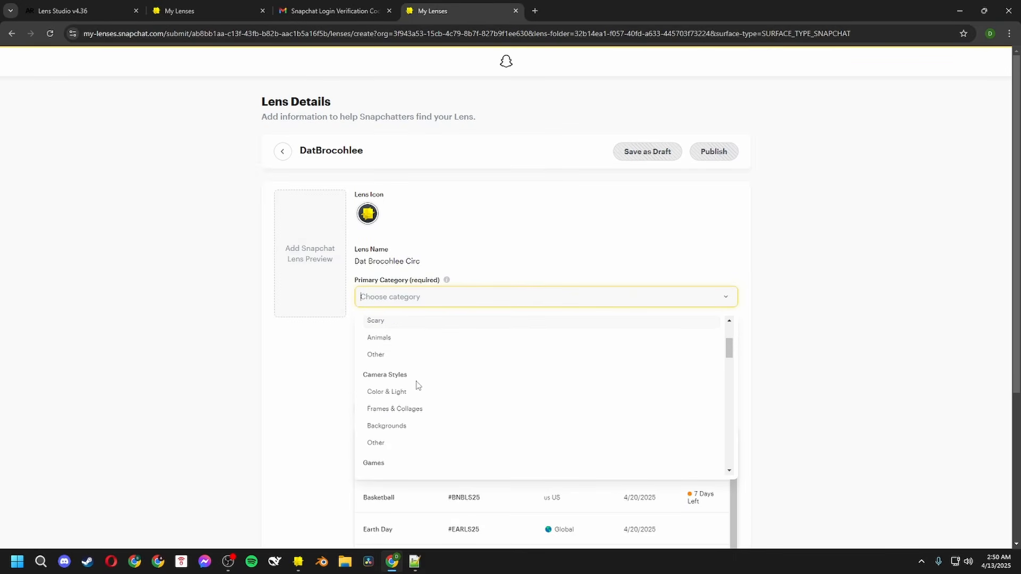
scroll(417, 385, "up", 4)
left_click(384, 465)
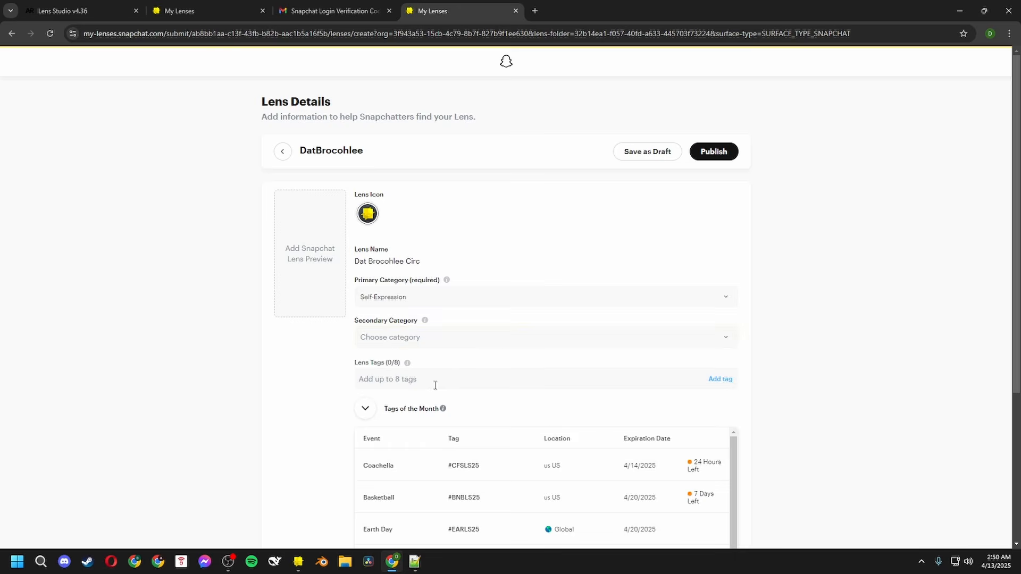
scroll(442, 336, "down", 1)
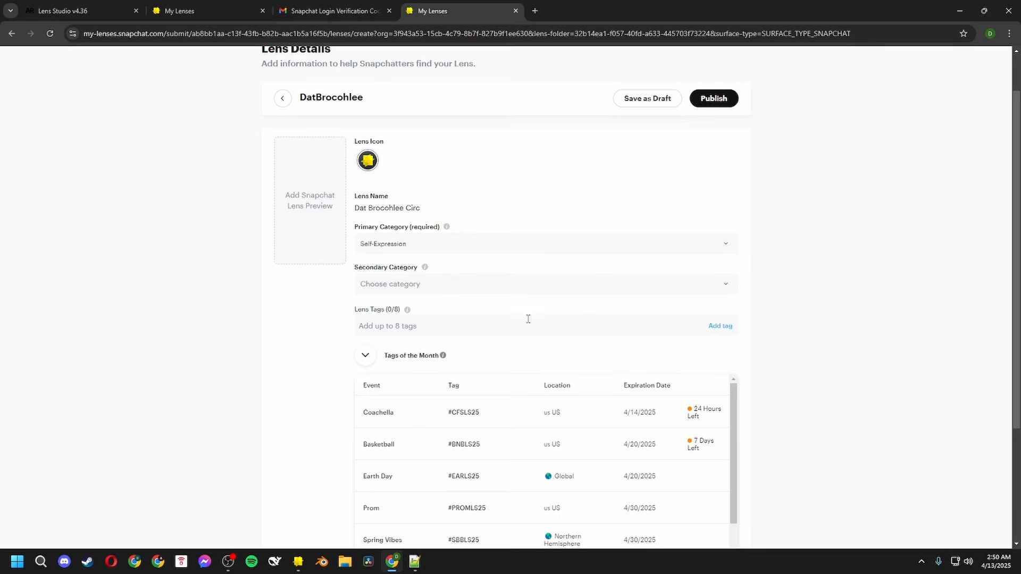
scroll(479, 341, "down", 4)
scroll(479, 372, "up", 1)
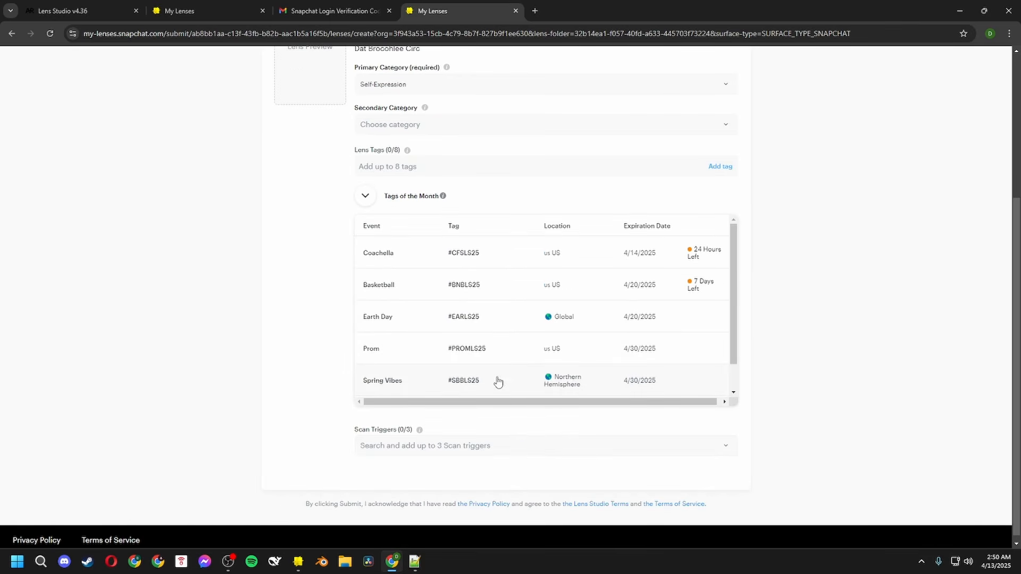
scroll(849, 357, "up", 4)
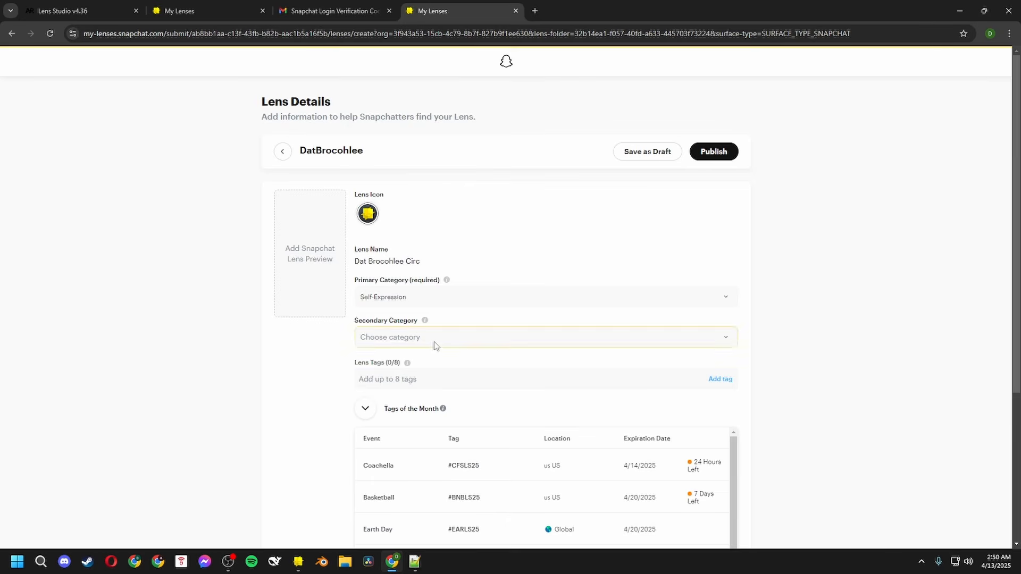
left_click(713, 152)
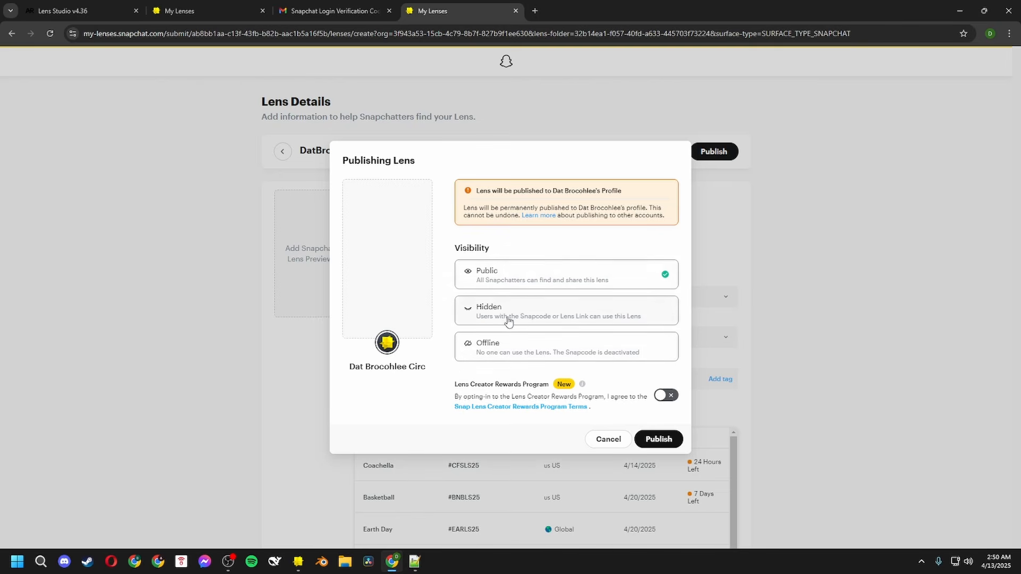
Step: Publish the lens with Hidden visibility and note the 1–3 hour review estimate
left_click(533, 318)
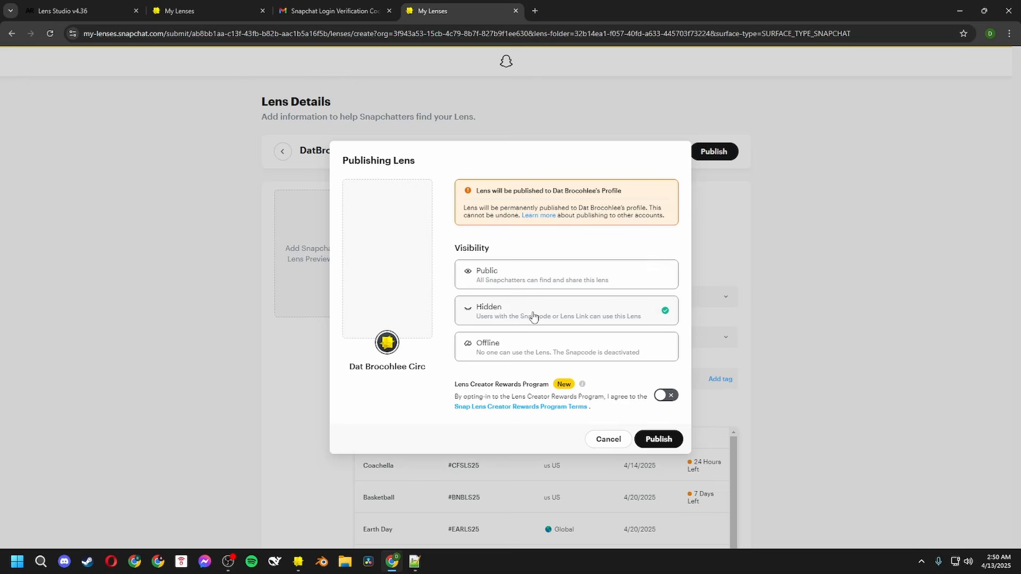
left_click(662, 438)
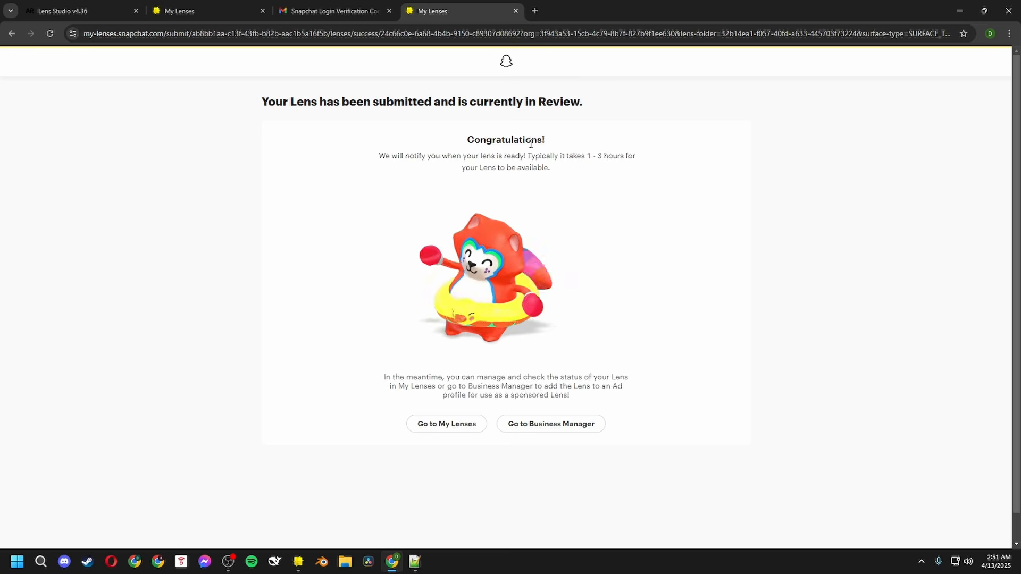
left_click_drag(534, 161, 638, 161)
left_click(521, 166)
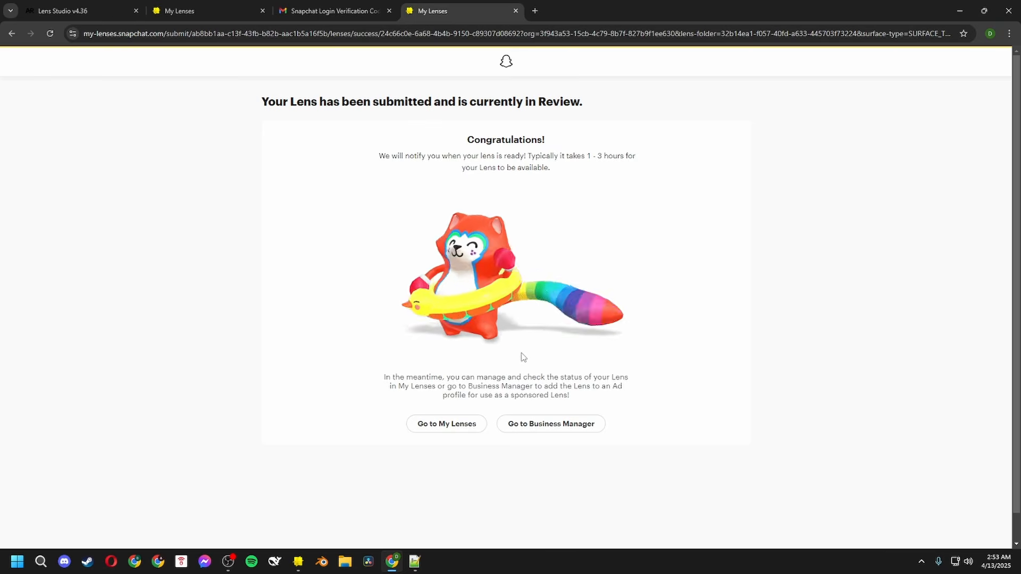
Step: From the Camera Kit Apps list, create a new Snap Kit app targeting the Web platform
left_click(467, 430)
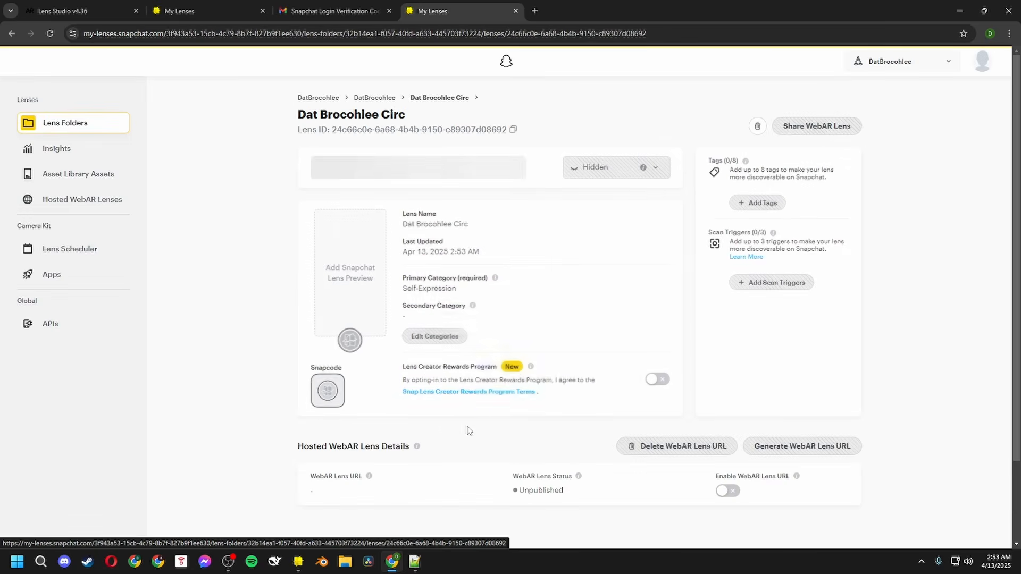
left_click(54, 277)
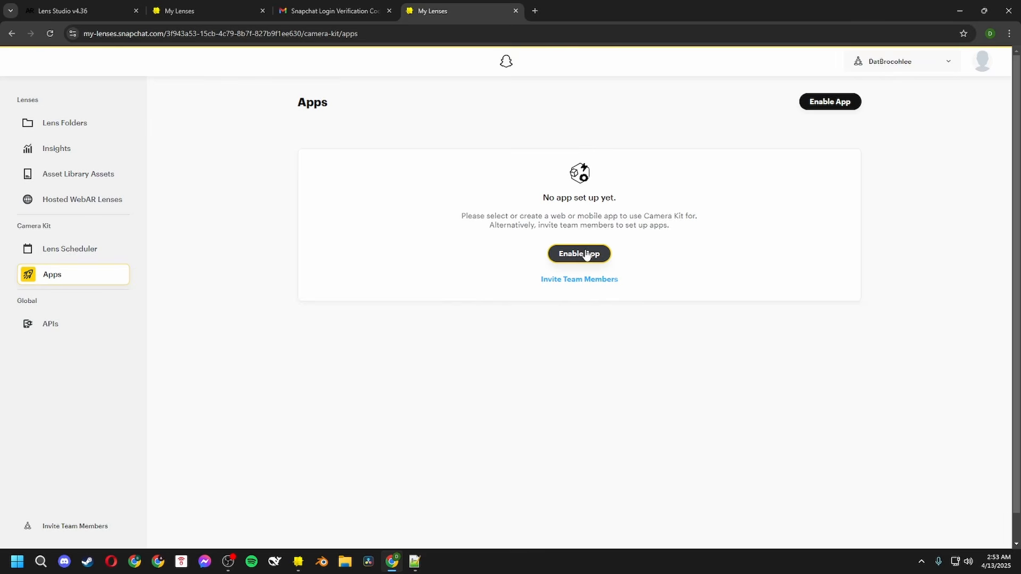
left_click(586, 254)
left_click(660, 218)
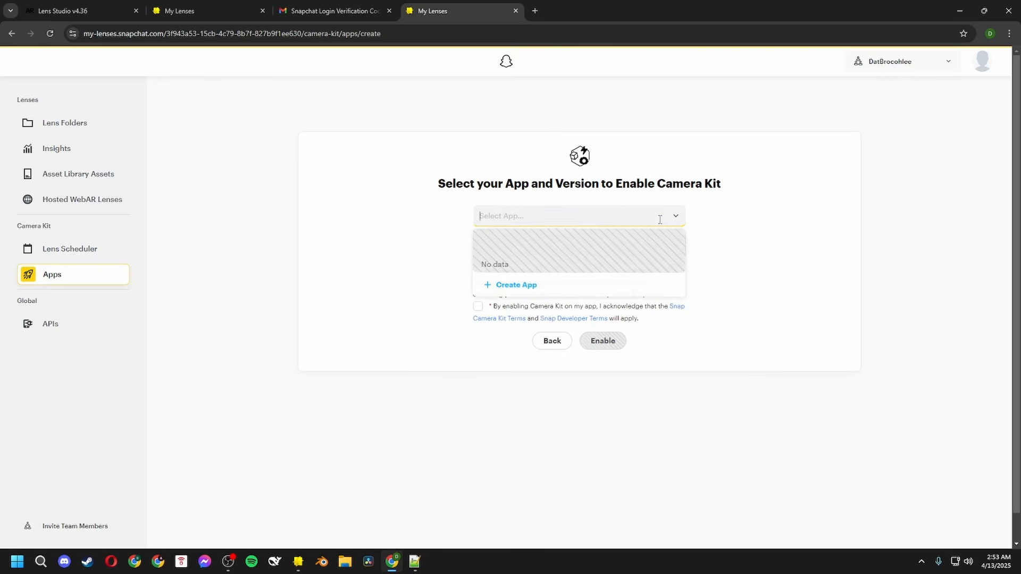
left_click(527, 286)
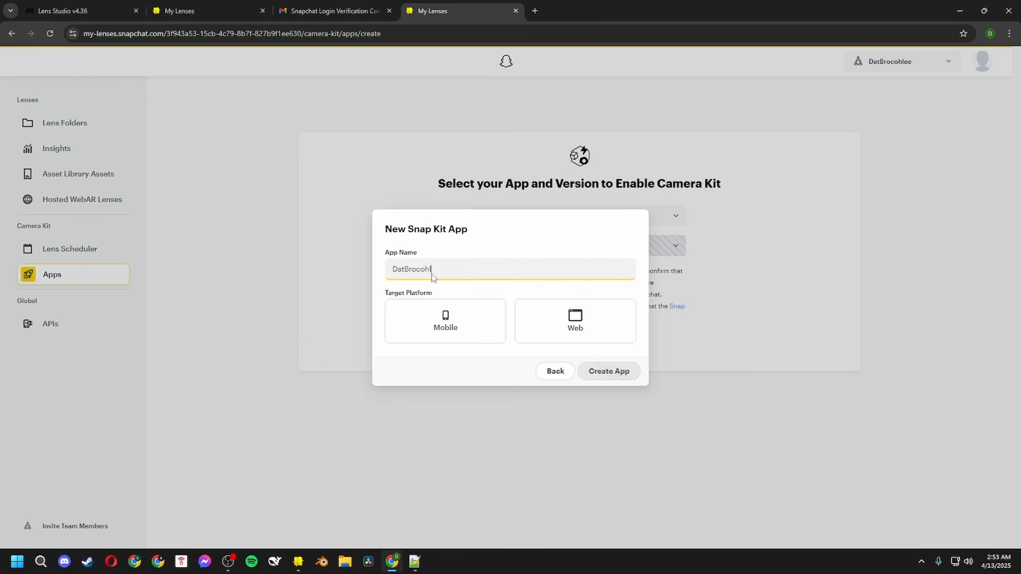
left_click(577, 329)
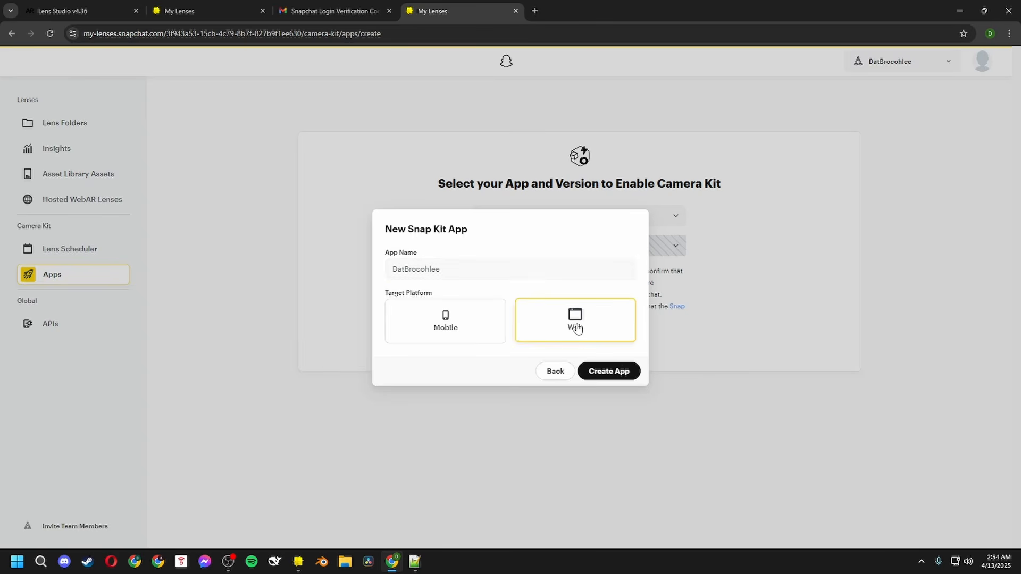
left_click(612, 371)
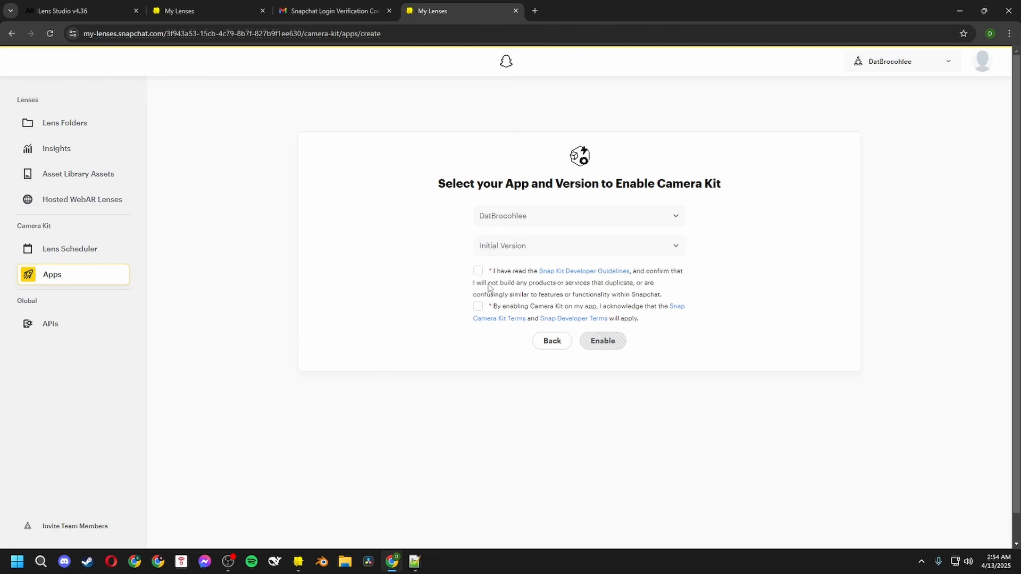
Step: Agree to the Snap Kit developer guidelines and Camera Kit terms, and enable Camera Kit for the app
left_click(478, 270)
left_click(479, 307)
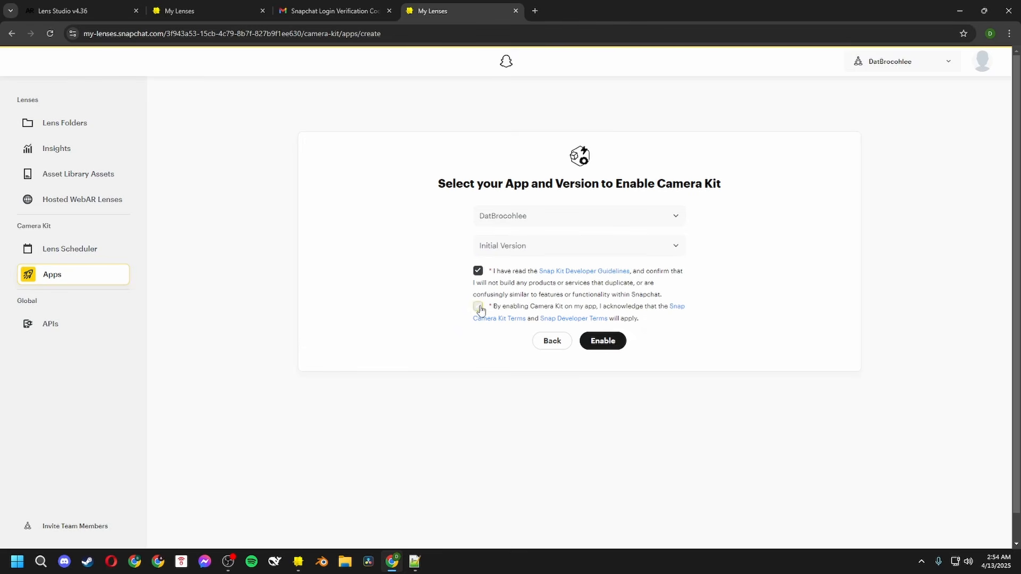
left_click(614, 346)
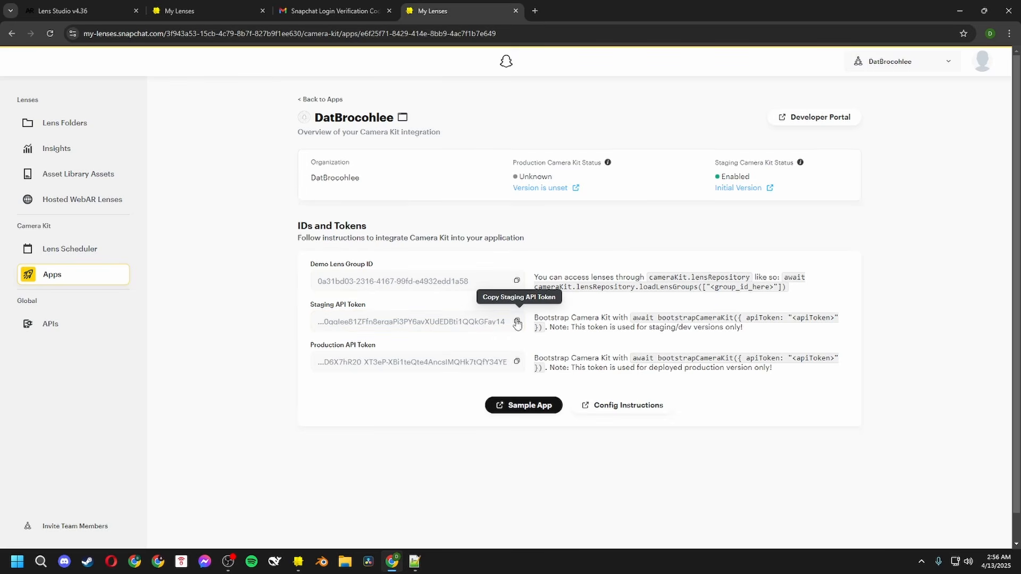
Step: Copy the Staging API Token and paste it into a new Notepad note
left_click(517, 323)
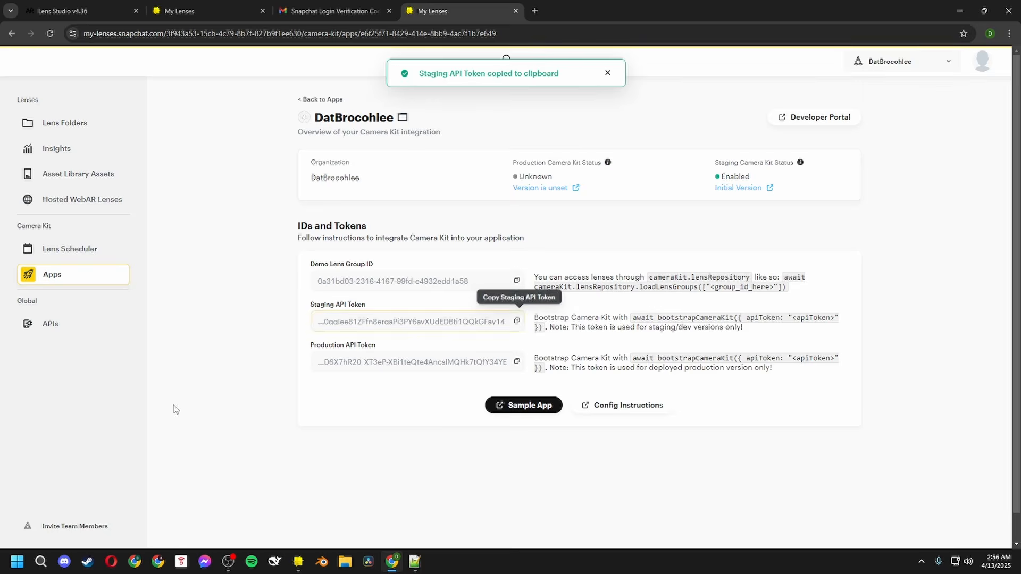
left_click(18, 561)
type("notepad++")
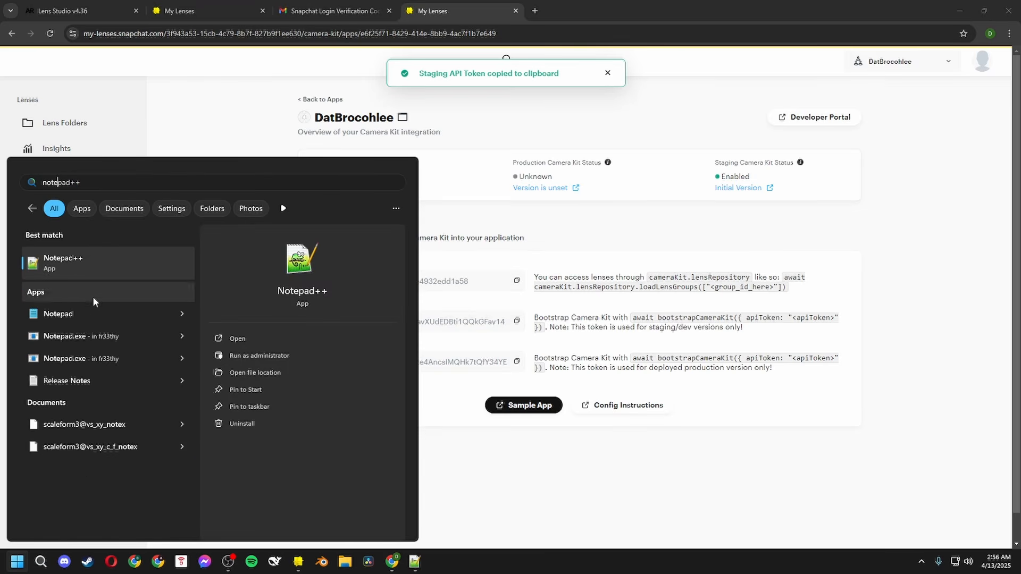
left_click(85, 319)
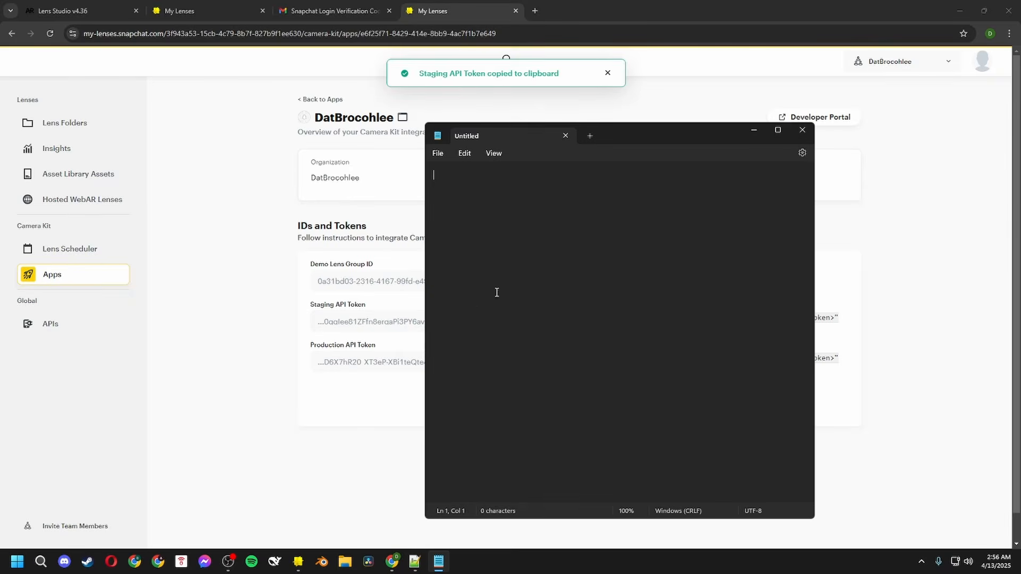
key("ctrl+v")
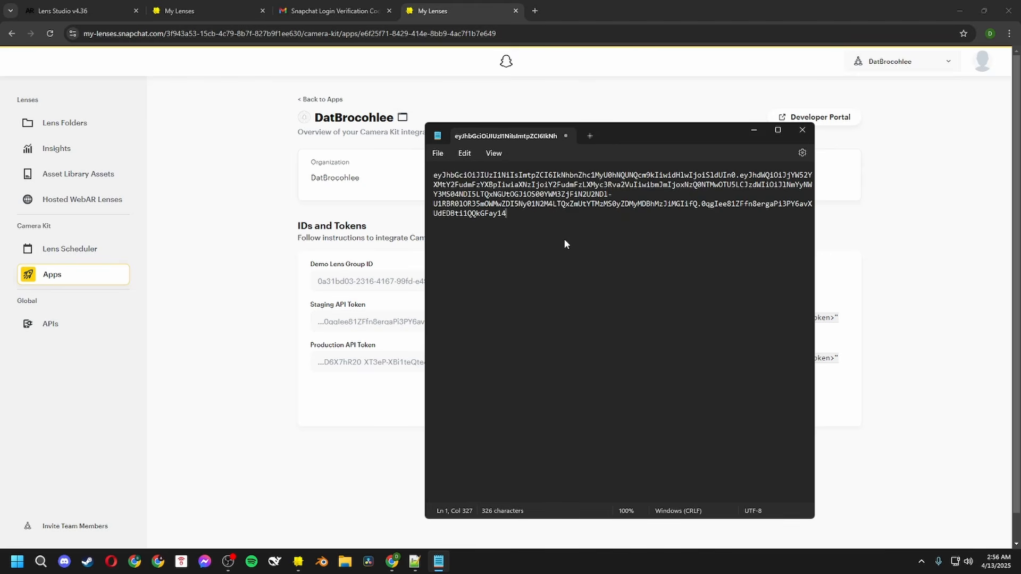
Step: Add a 'Staging API' heading line above the pasted token
key("ctrl+Home")
key("Return")
key("Return")
key("Up")
key("Up")
type("STagin")
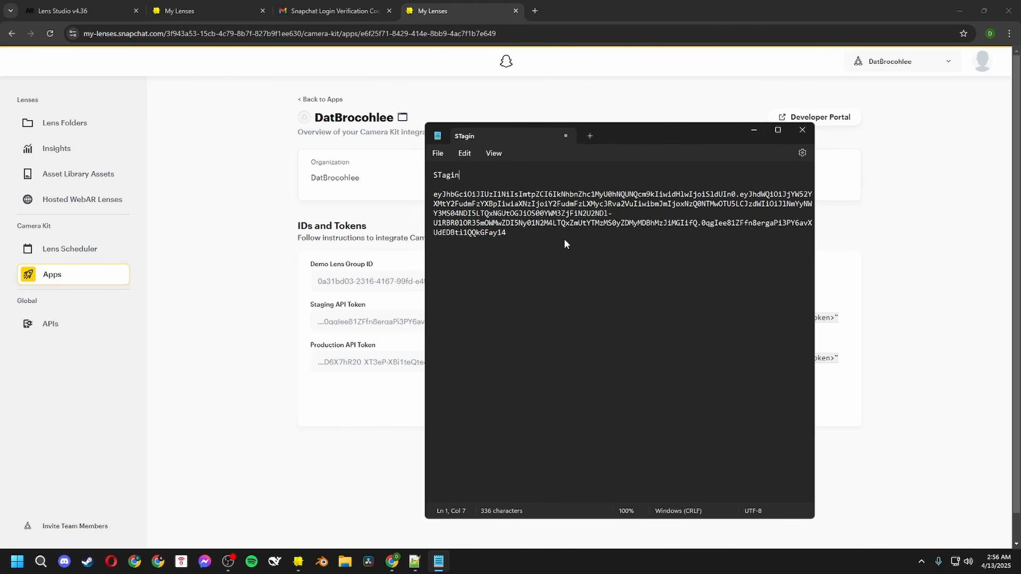
key("BackSpace")
key("BackSpace")
key("BackSpace")
key("BackSpace")
key("BackSpace")
key("BackSpace")
type("Staging API")
left_click(564, 244)
Step: Save the note as Staging API.txt and close Notepad
left_click(438, 153)
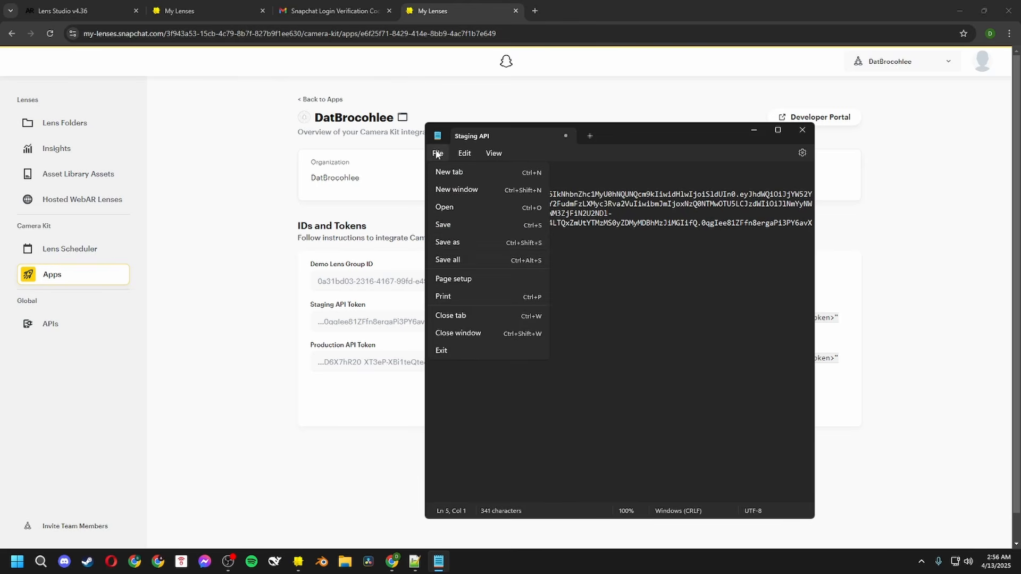
left_click(478, 224)
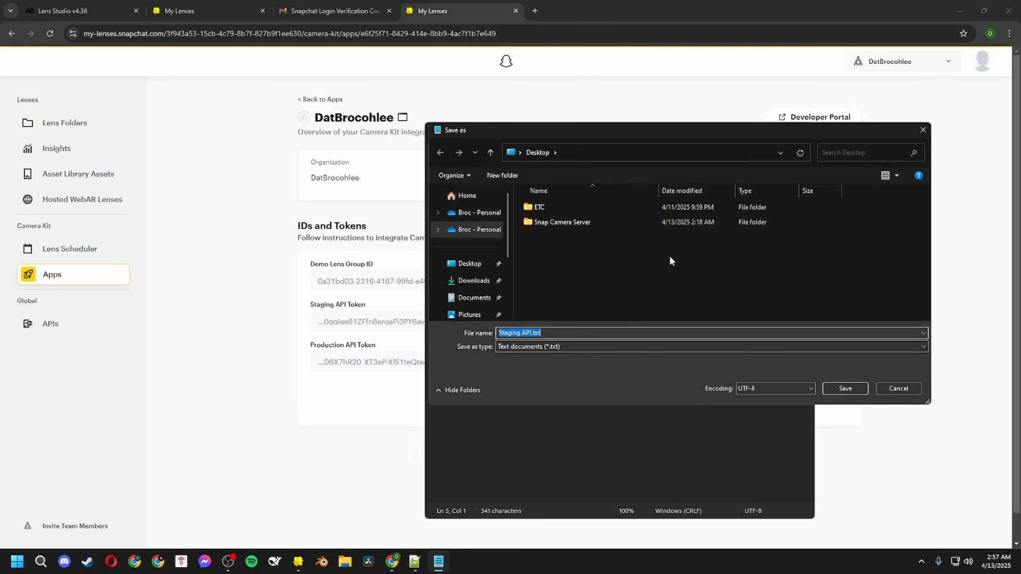
left_click(845, 389)
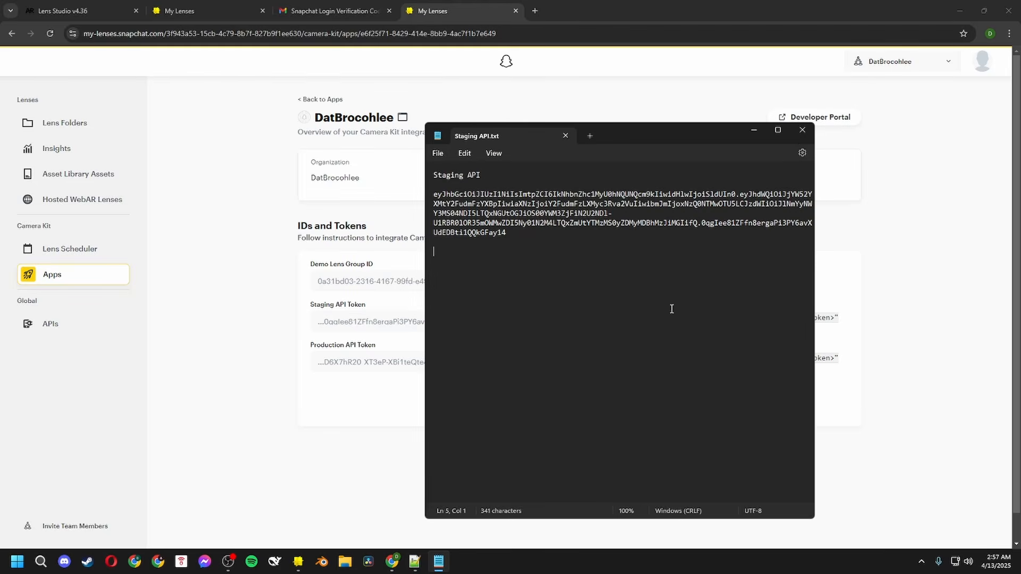
left_click(803, 129)
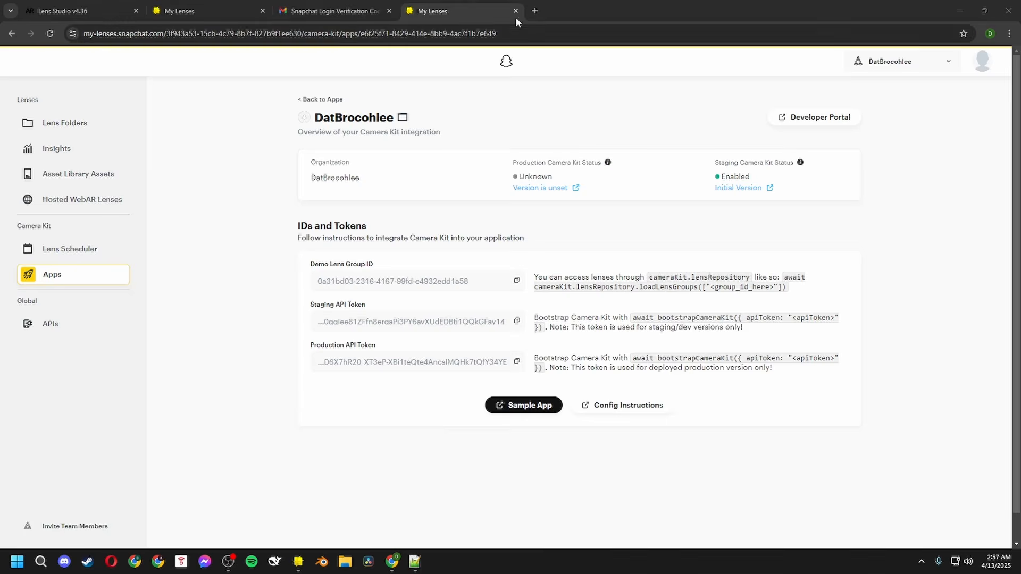
Step: Open the snap-camera-server, auto-config and signature-patch repos from the developer's GitHub profile in tabs
left_click(532, 11)
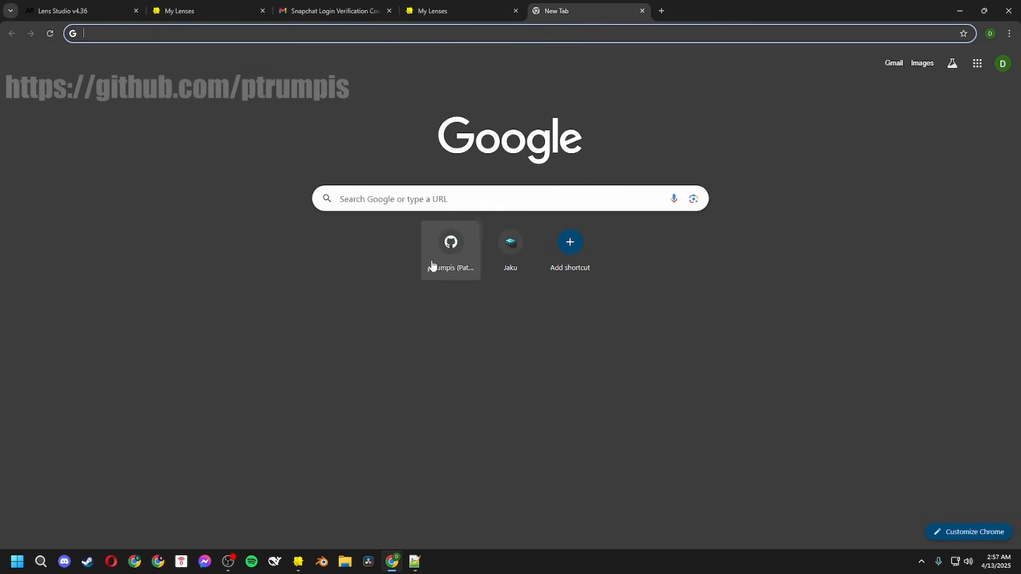
left_click(453, 248)
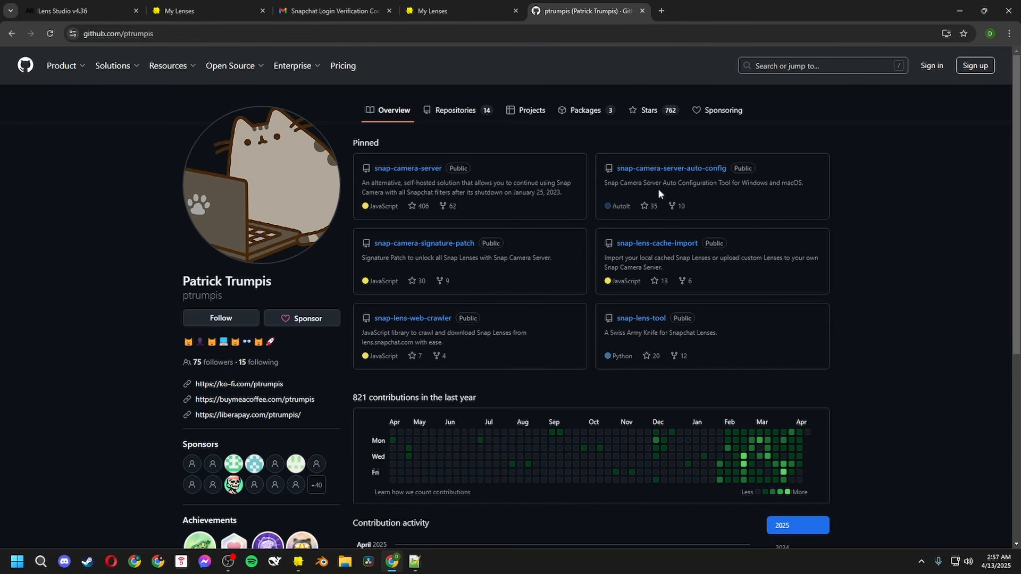
middle_click(407, 169)
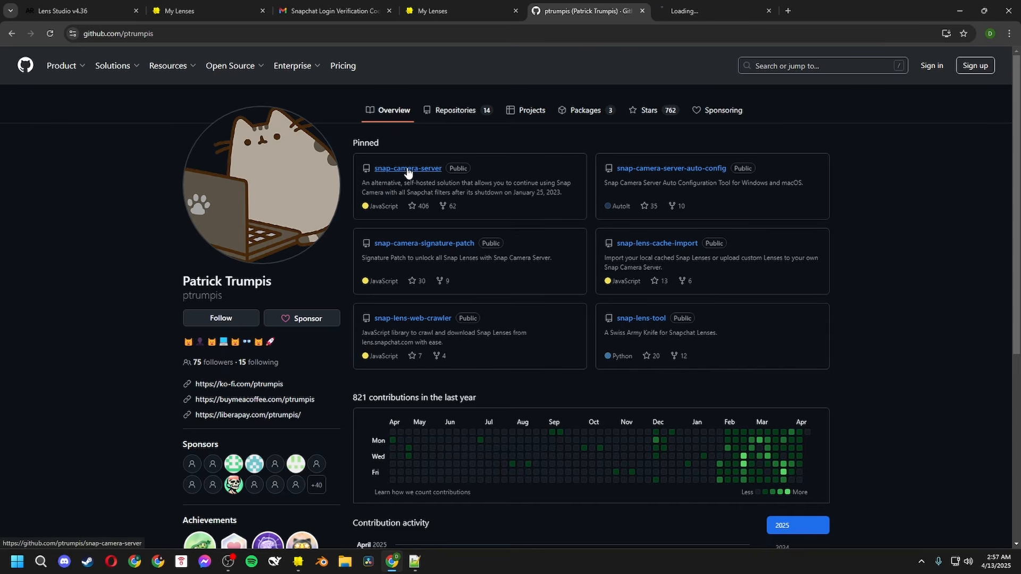
middle_click(660, 169)
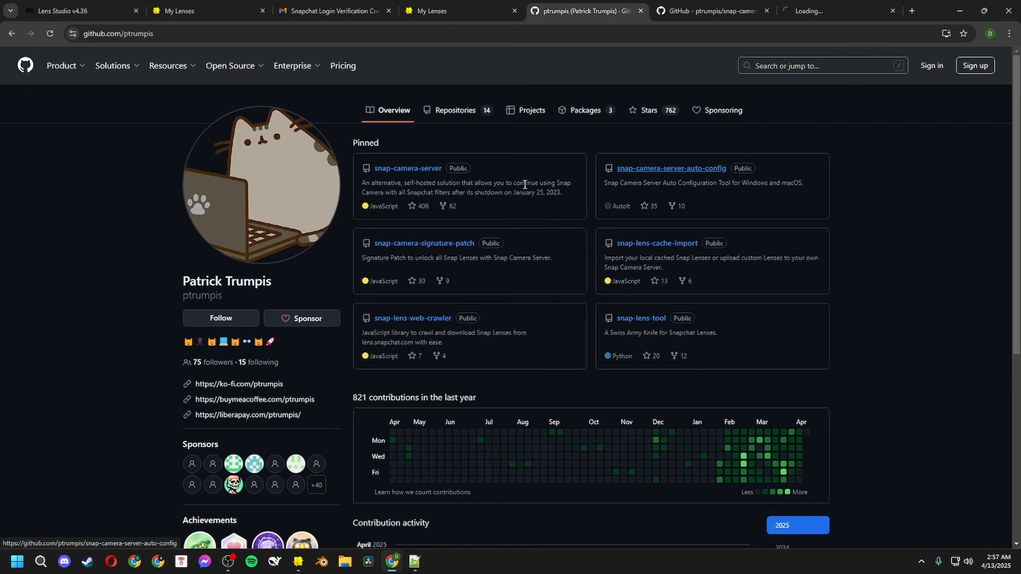
middle_click(424, 248)
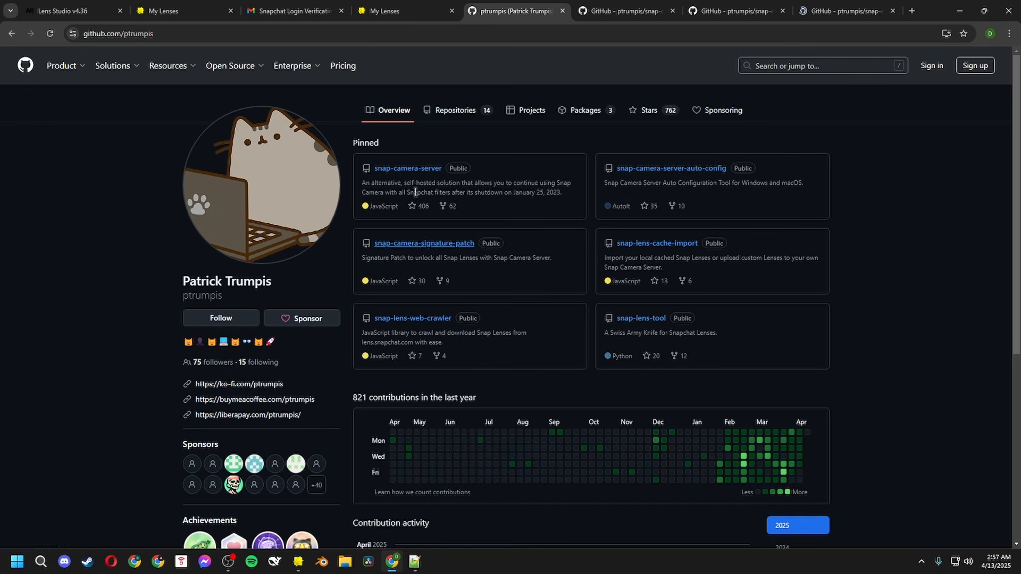
left_click(604, 12)
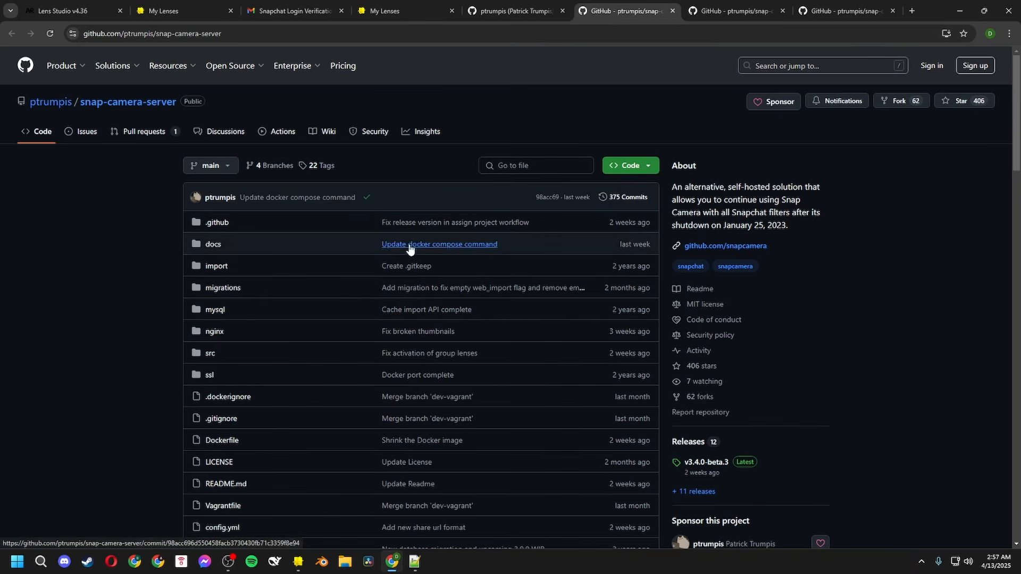
Step: From the snap-camera-server README, open the v3.4.0-beta.3 release, Docker, OpenSSL and Snap Camera download tabs, then view the release
scroll(368, 241, "down", 8)
scroll(382, 262, "up", 3)
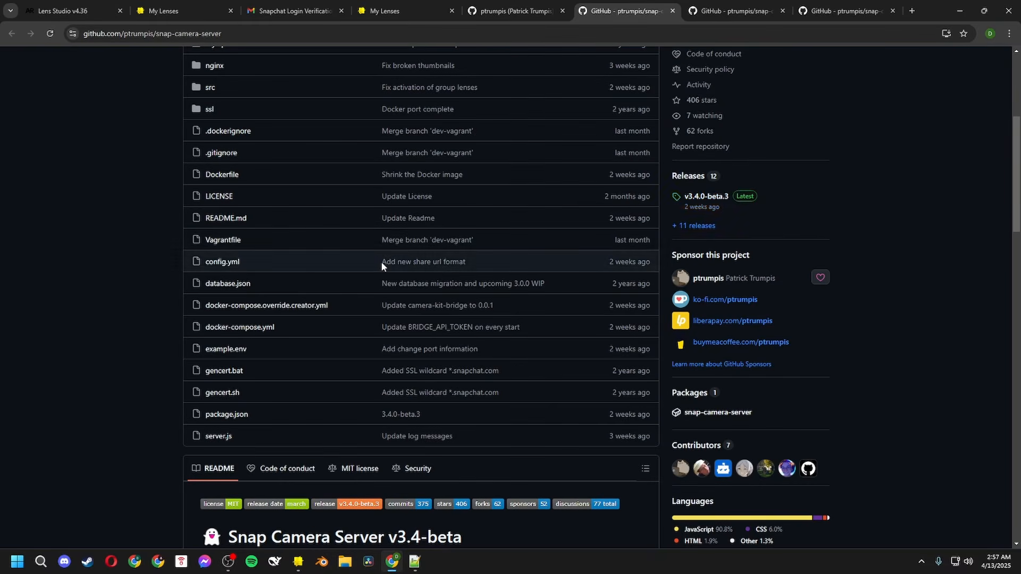
middle_click(706, 206)
scroll(405, 274, "down", 6)
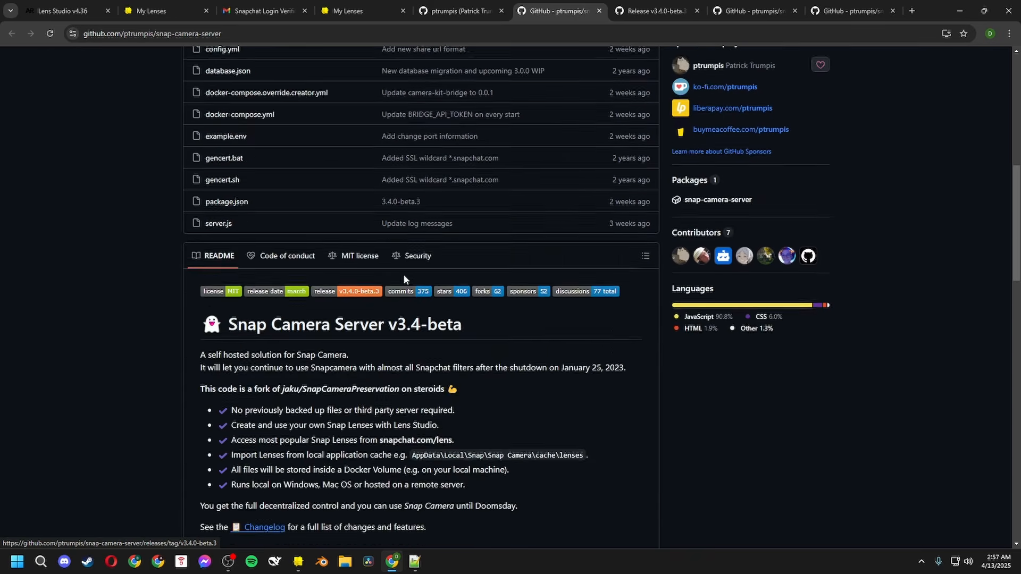
scroll(331, 346, "down", 3)
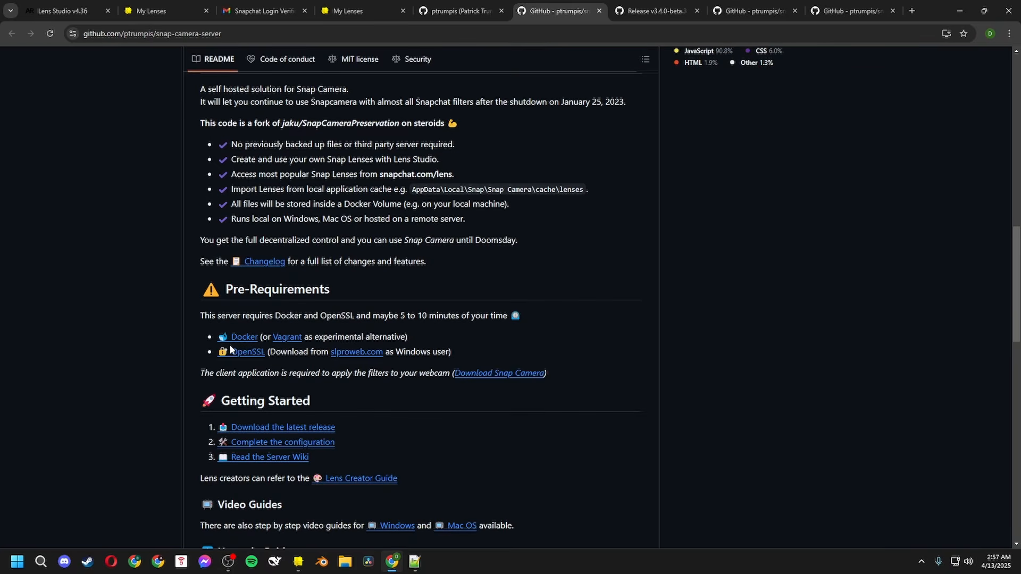
middle_click(238, 337)
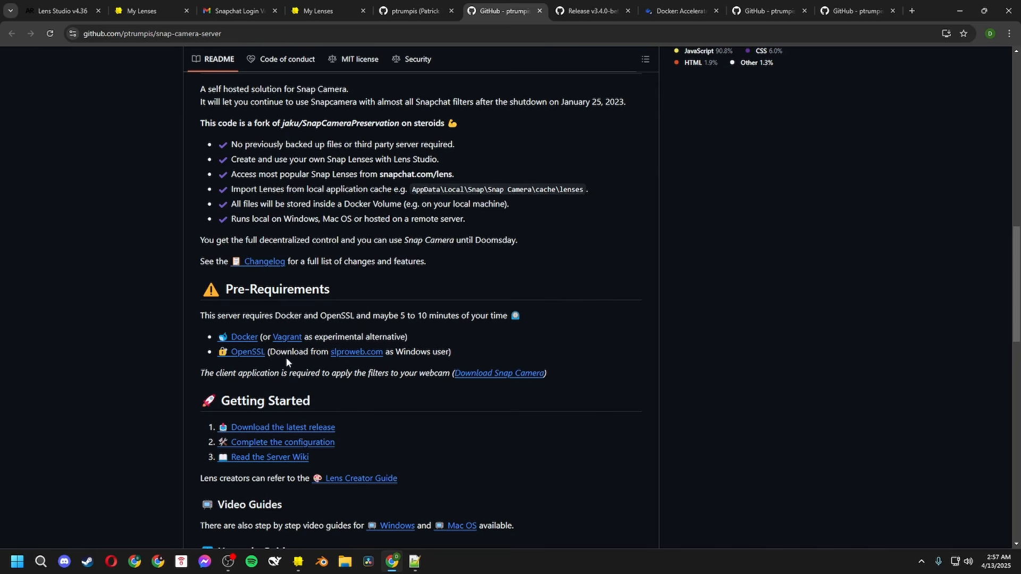
middle_click(356, 352)
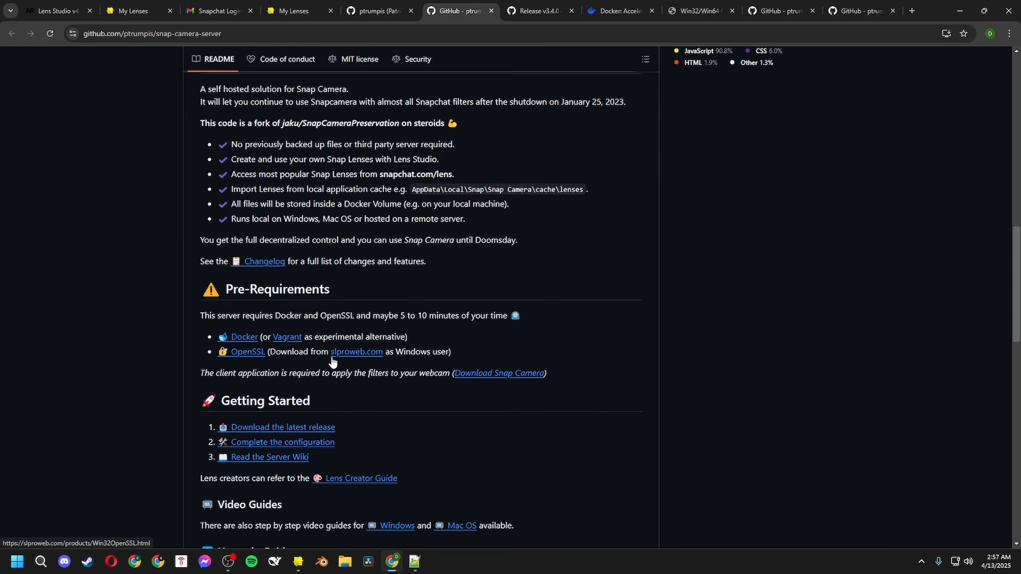
scroll(332, 360, "down", 1)
scroll(481, 322, "down", 1)
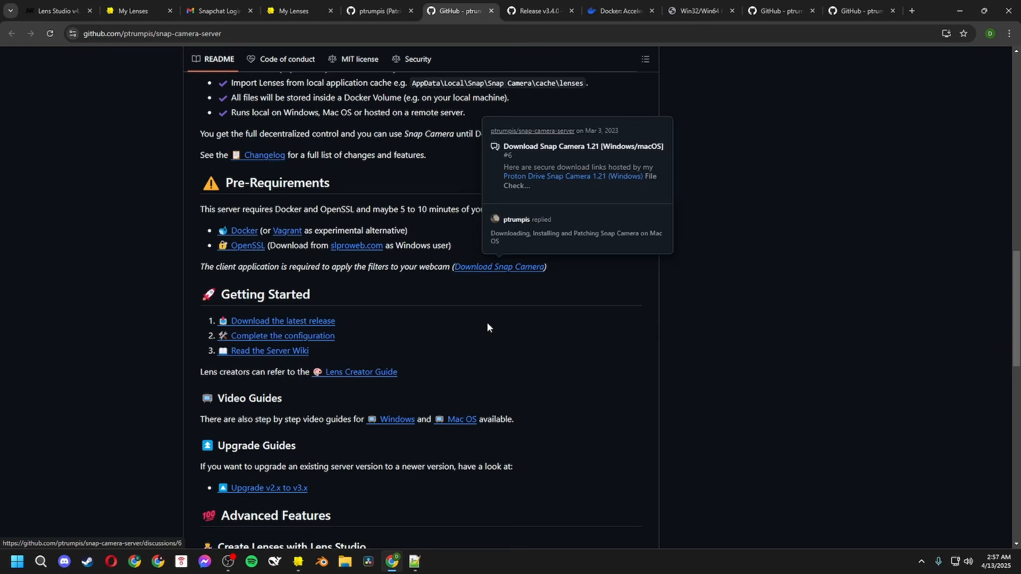
middle_click(482, 270)
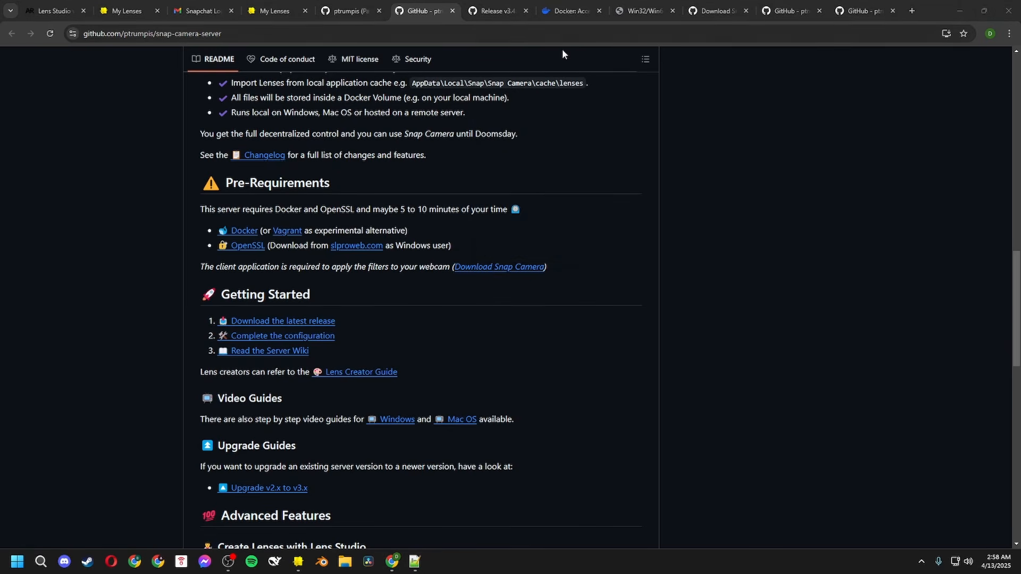
left_click(509, 12)
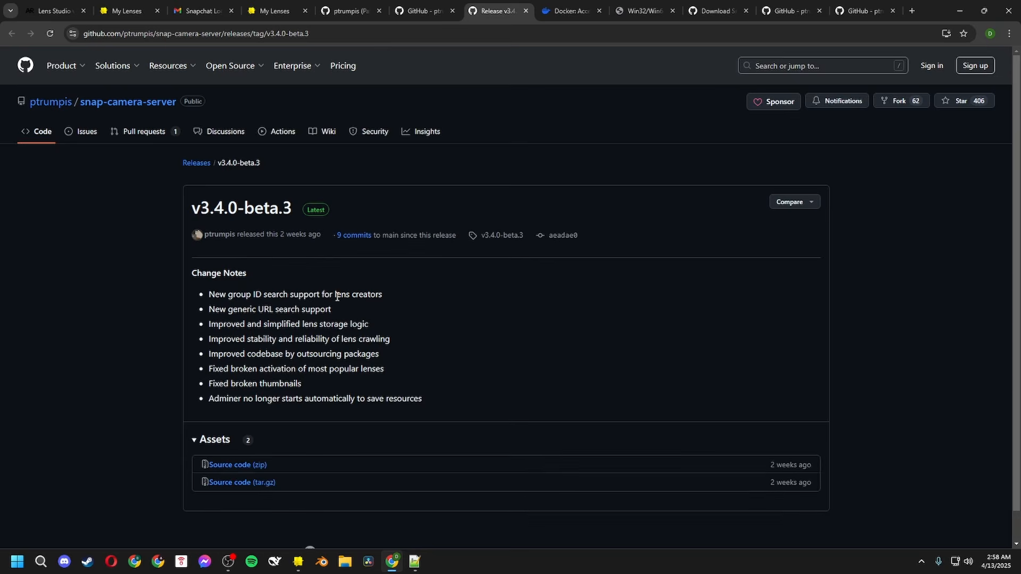
Step: Download the v3.4.0-beta.3 source code zip from GitHub, then go to the Docker download page
scroll(311, 296, "down", 1)
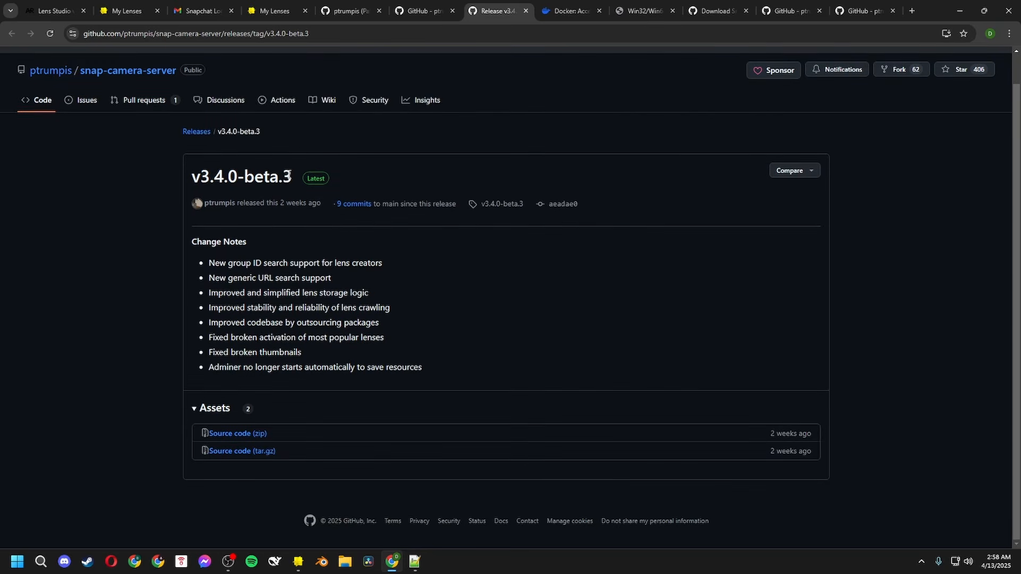
left_click(230, 437)
left_click(570, 11)
mouse_move(420, 327)
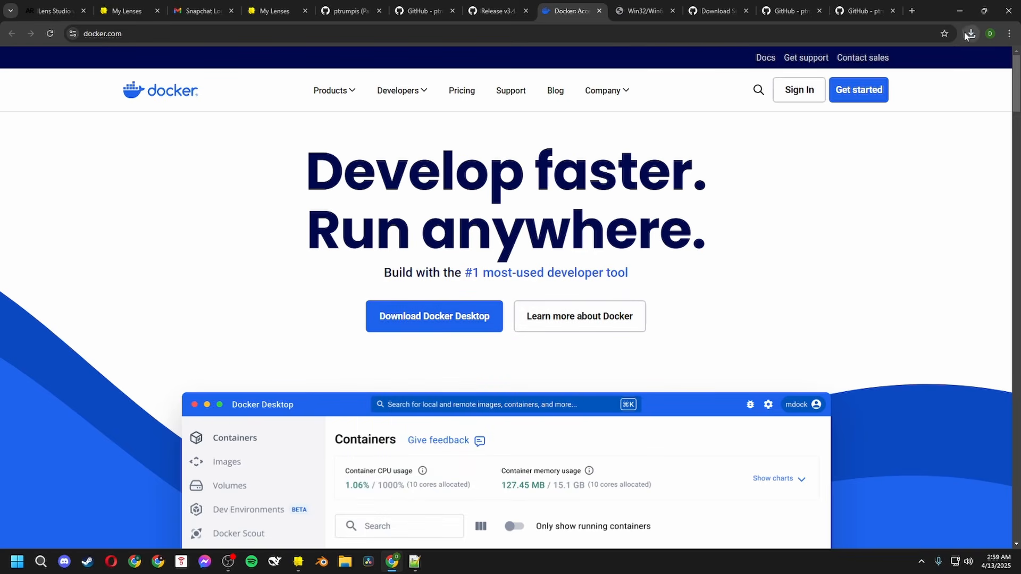
Step: Download the Win64 OpenSSL v3.5.0 Light EXE installer from the OpenSSL download table
left_click(978, 12)
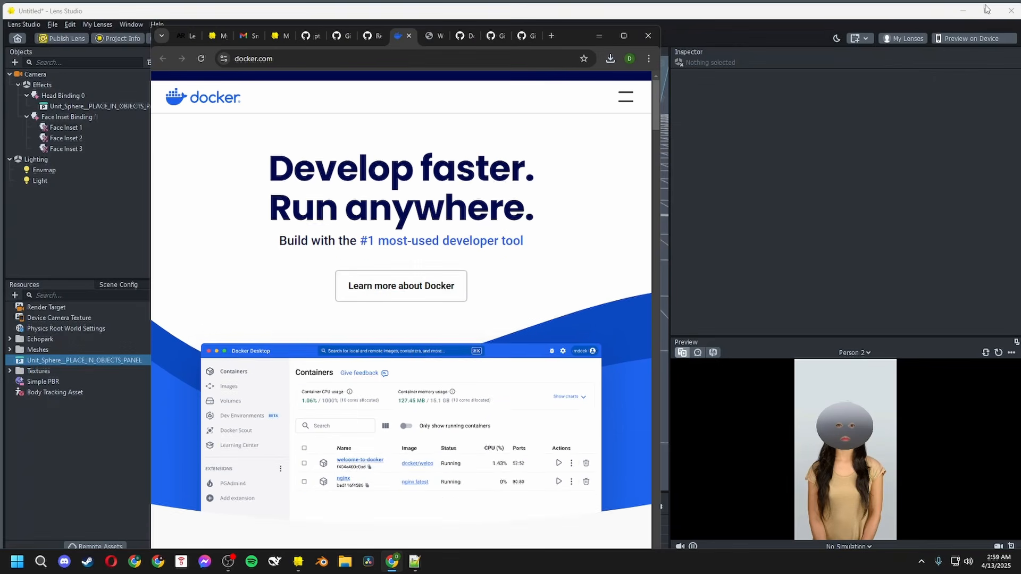
left_click(624, 36)
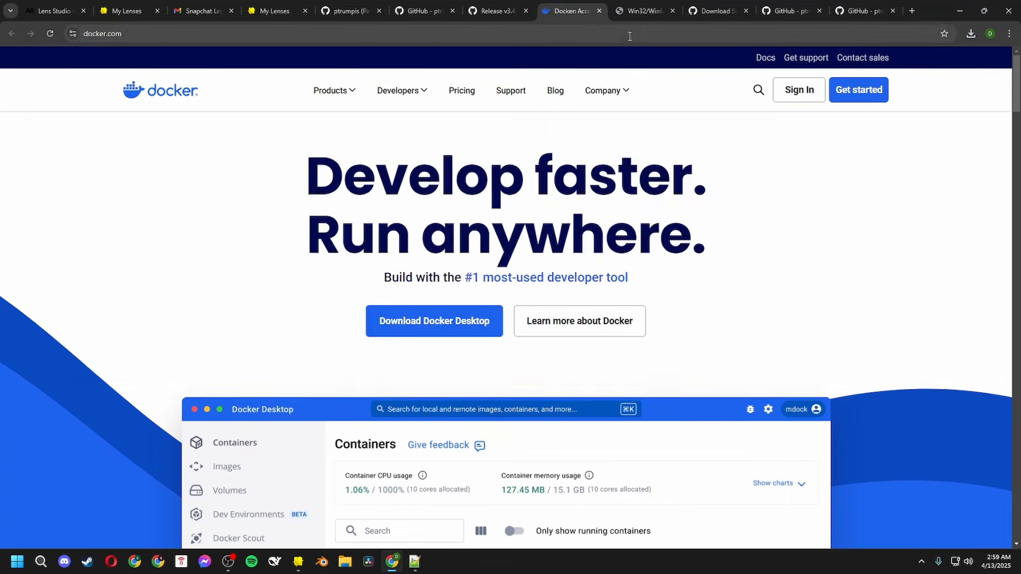
mouse_move(476, 319)
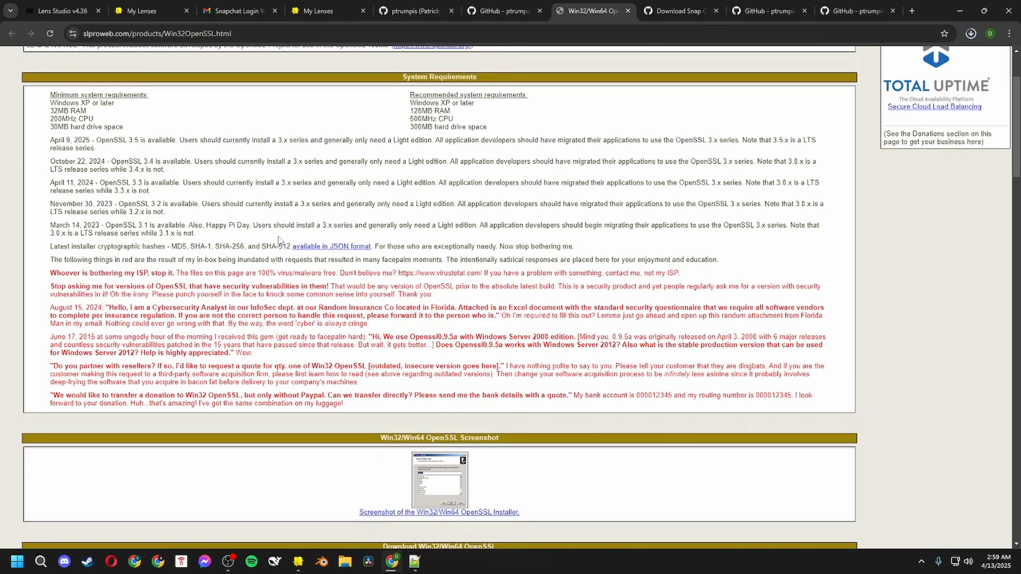
scroll(278, 240, "down", 5)
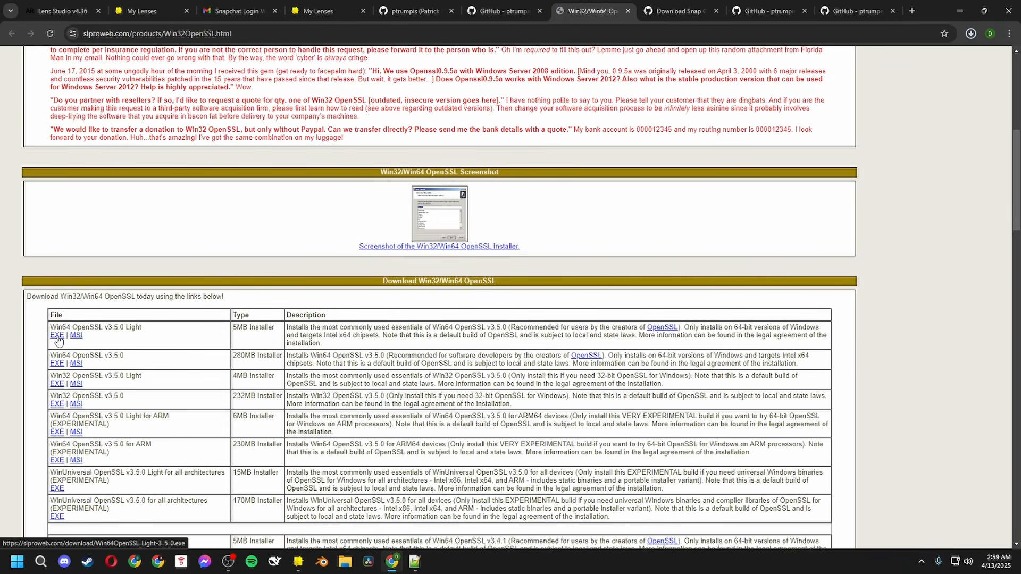
left_click(76, 336)
Step: Close the OpenSSL page, download Snap_Camera_1.21.0.exe from Proton Drive, and show it in Downloads
key("ctrl+w")
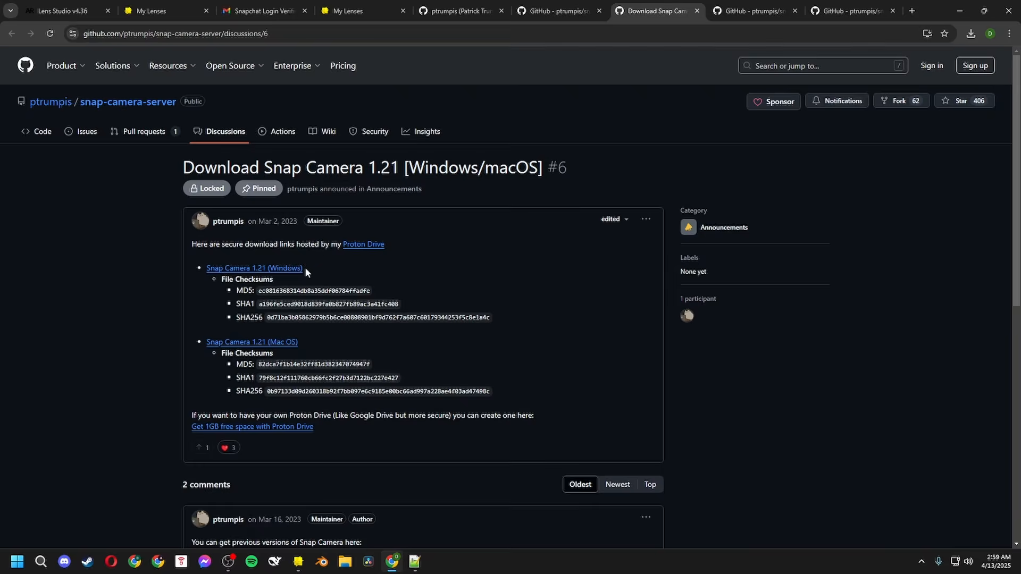
scroll(319, 270, "down", 1)
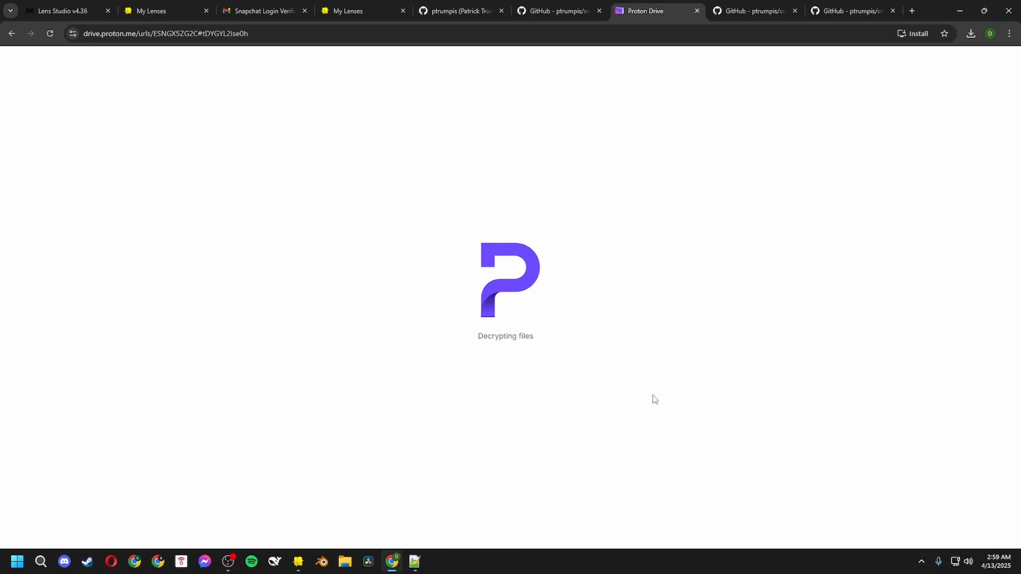
left_click(499, 392)
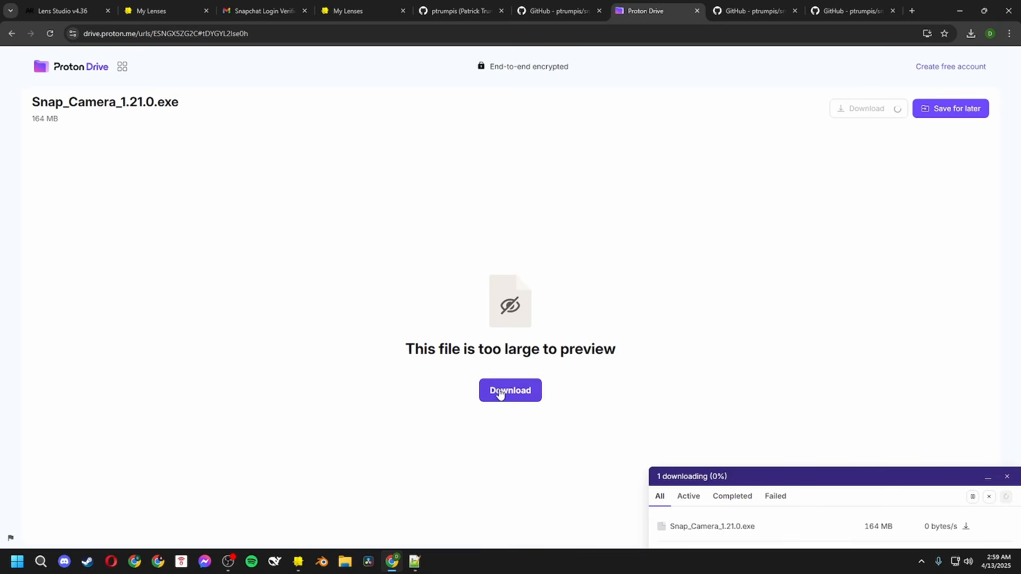
left_click(971, 33)
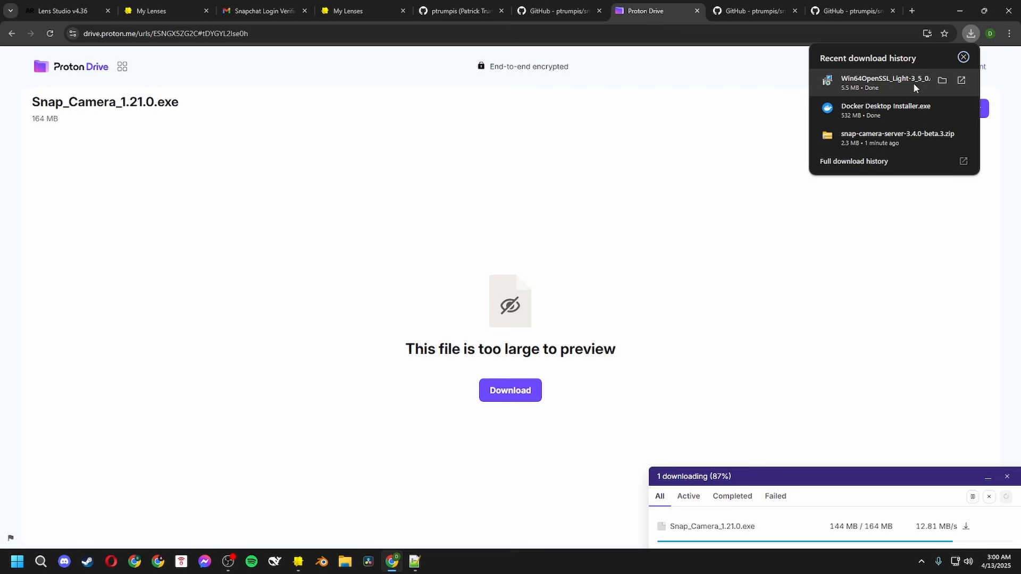
left_click(943, 81)
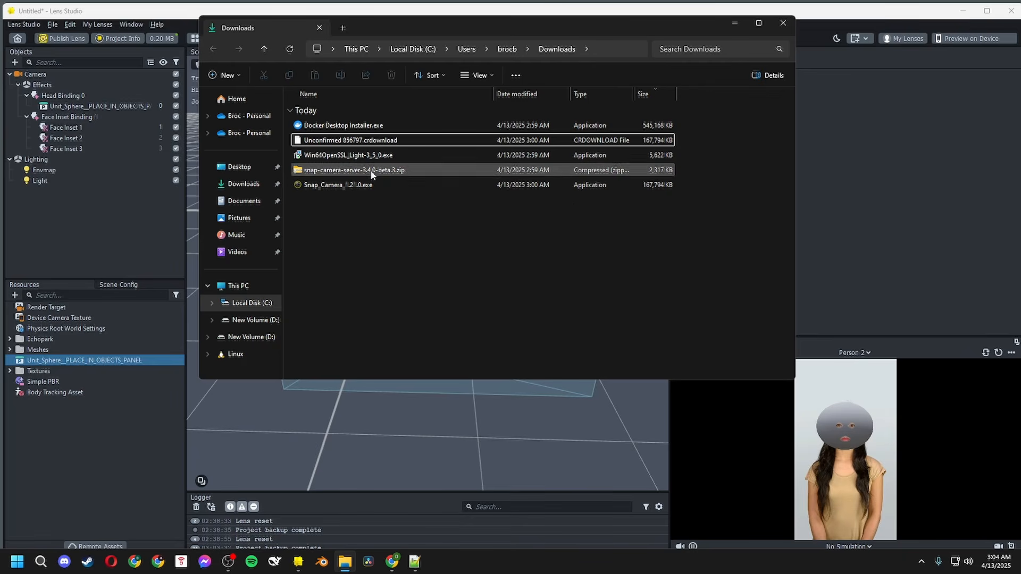
Step: Install Snap Camera 1.21.0 into the default Program Files folder with the default Start Menu folder
double_click(357, 185)
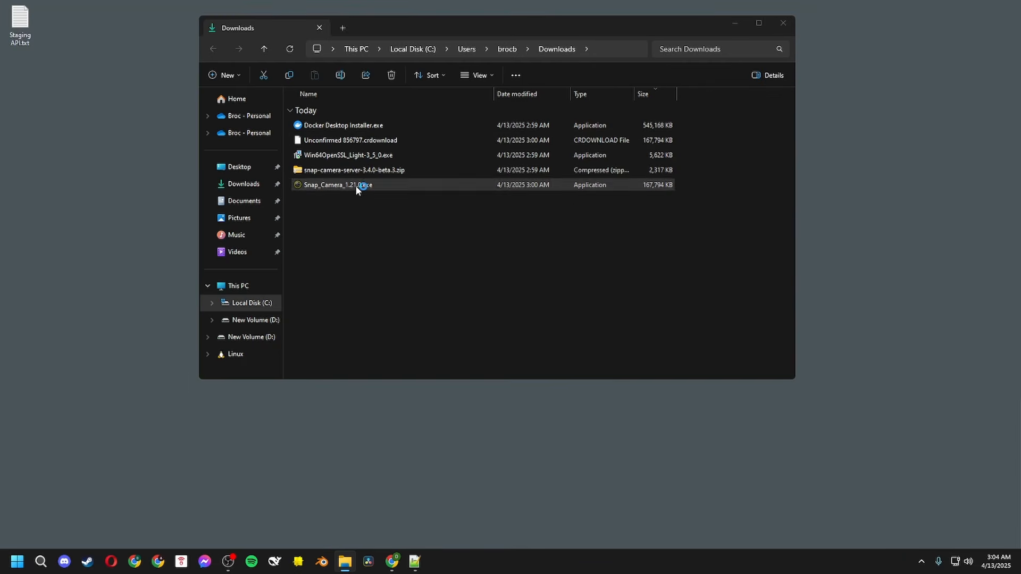
right_click(483, 265)
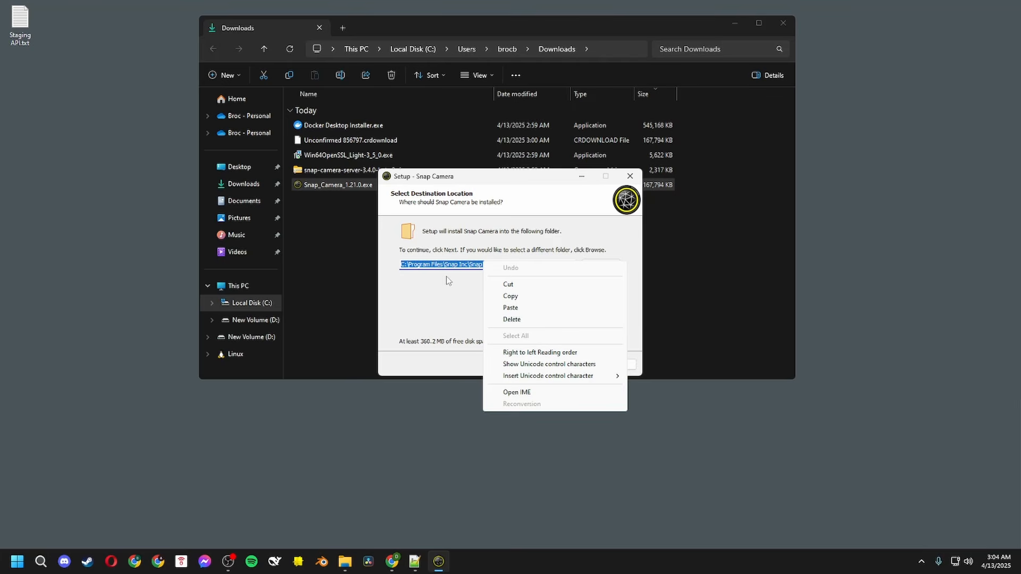
left_click(525, 297)
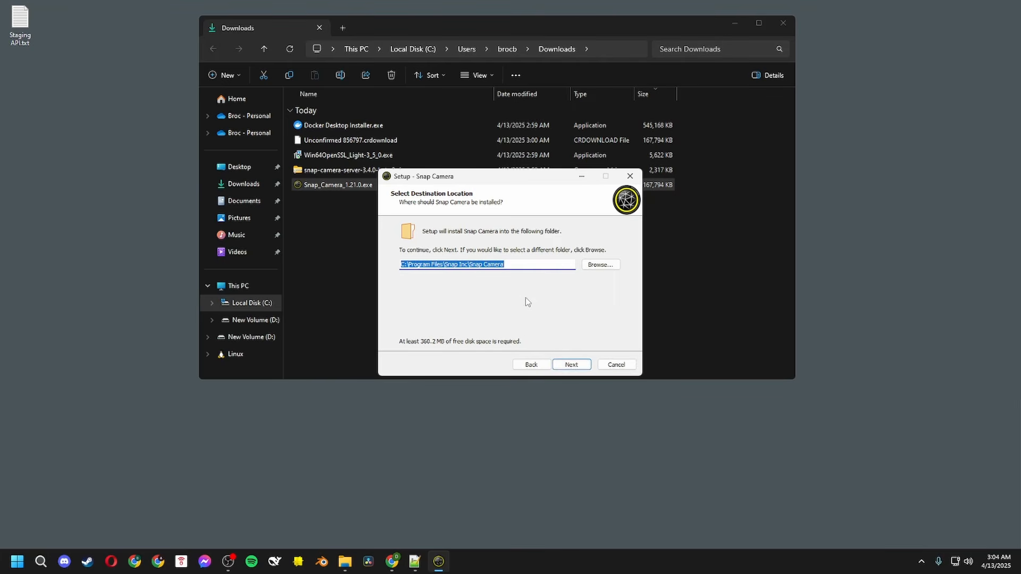
left_click(571, 365)
left_click(577, 369)
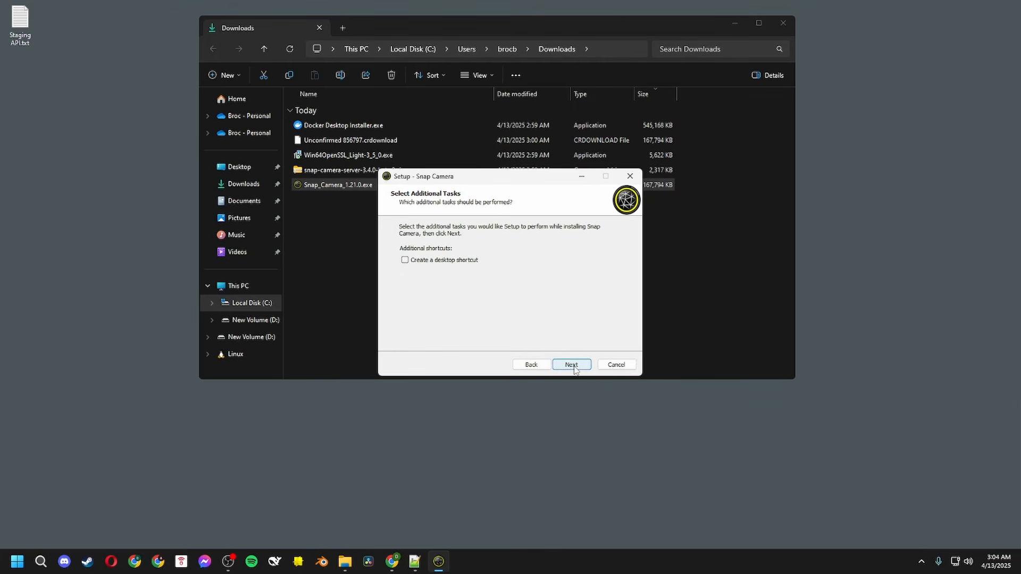
left_click(572, 365)
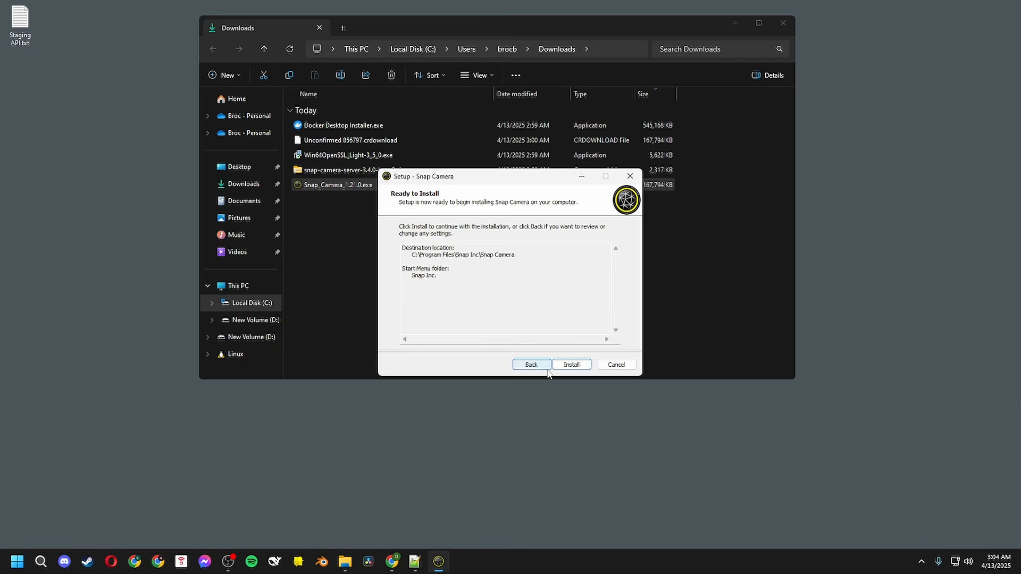
left_click(531, 365)
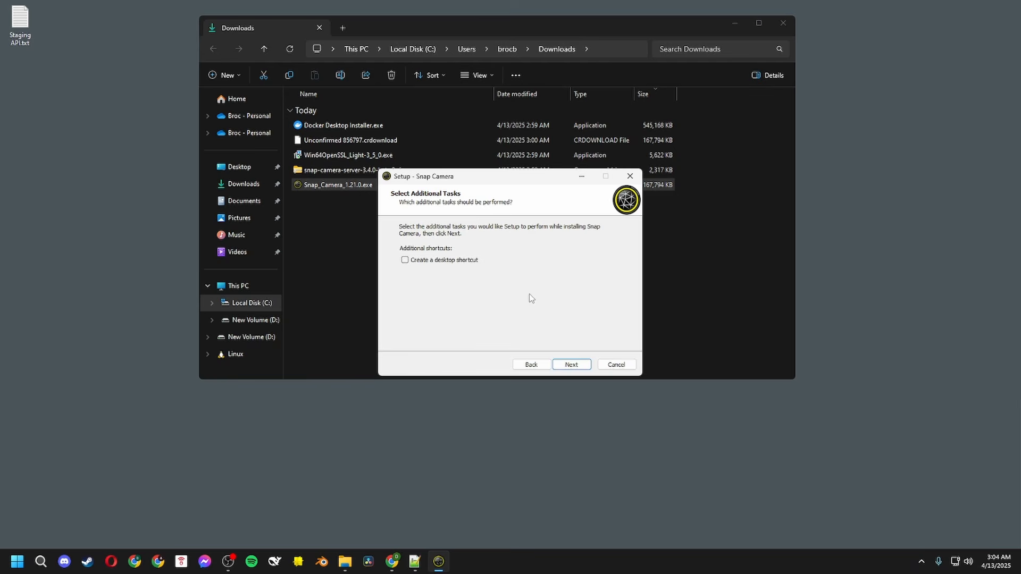
left_click(571, 366)
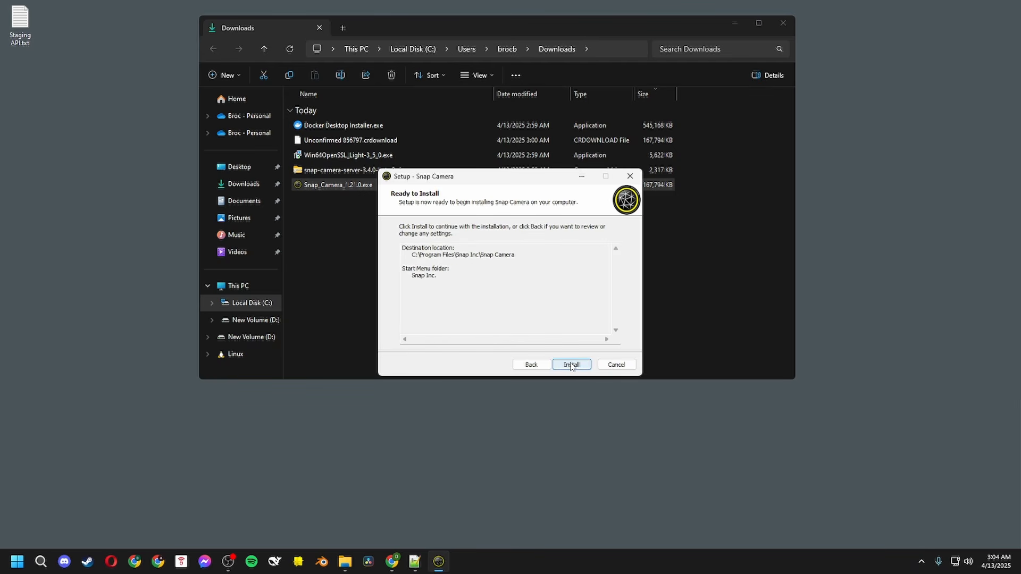
left_click(571, 365)
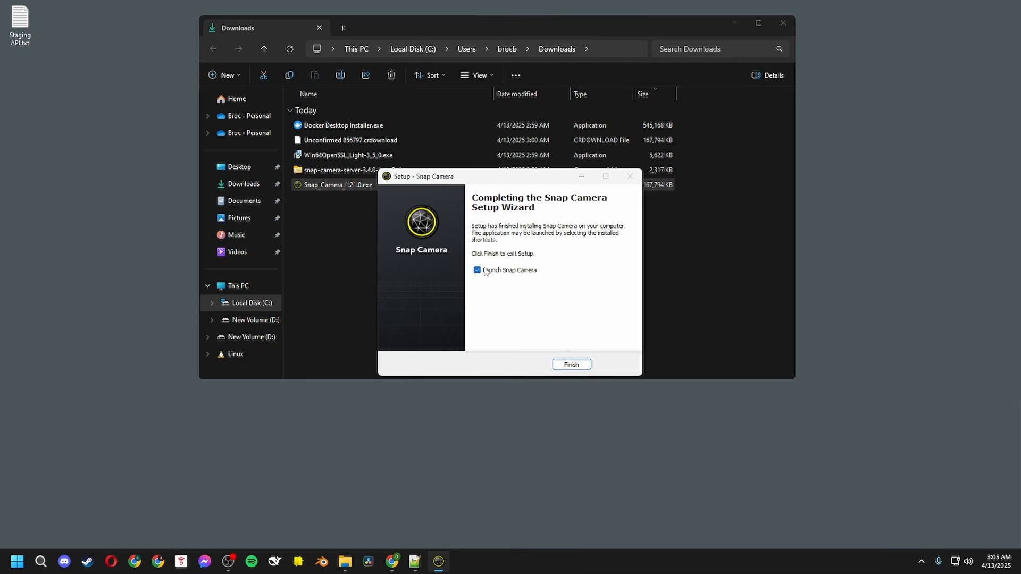
left_click(579, 366)
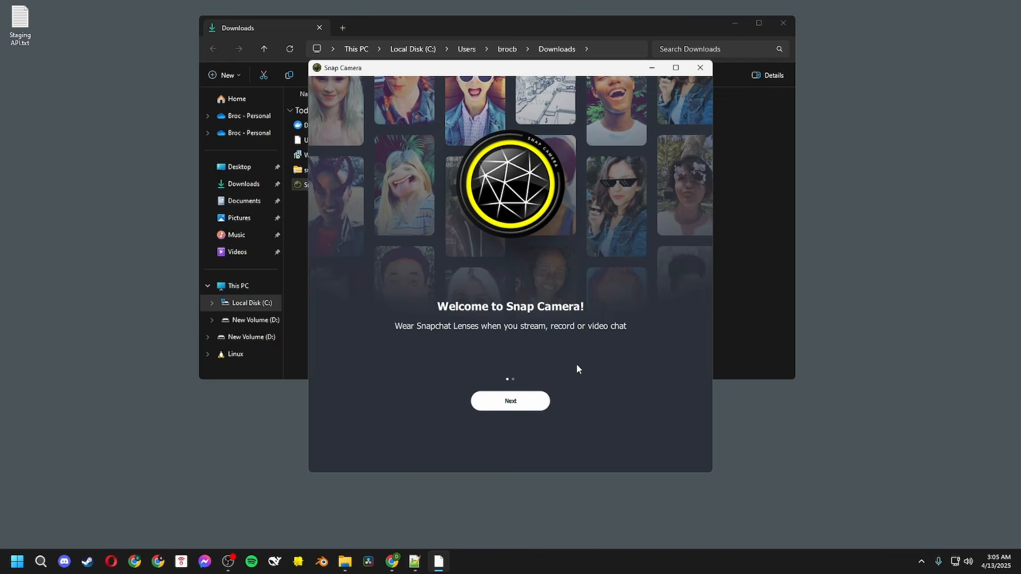
Step: Close the Snap Camera window and quit it from its system tray icon
left_click(701, 68)
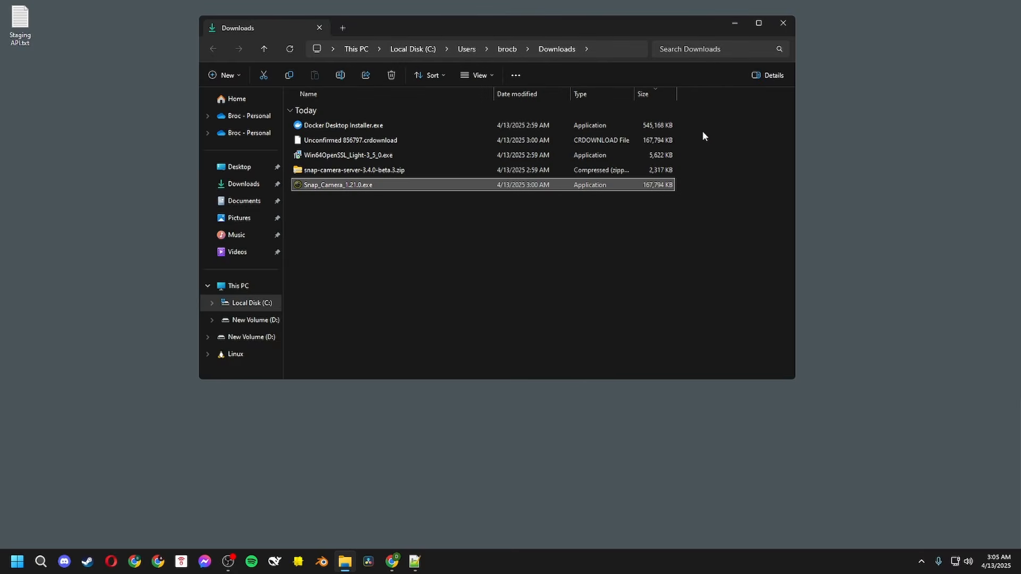
left_click(922, 563)
right_click(964, 507)
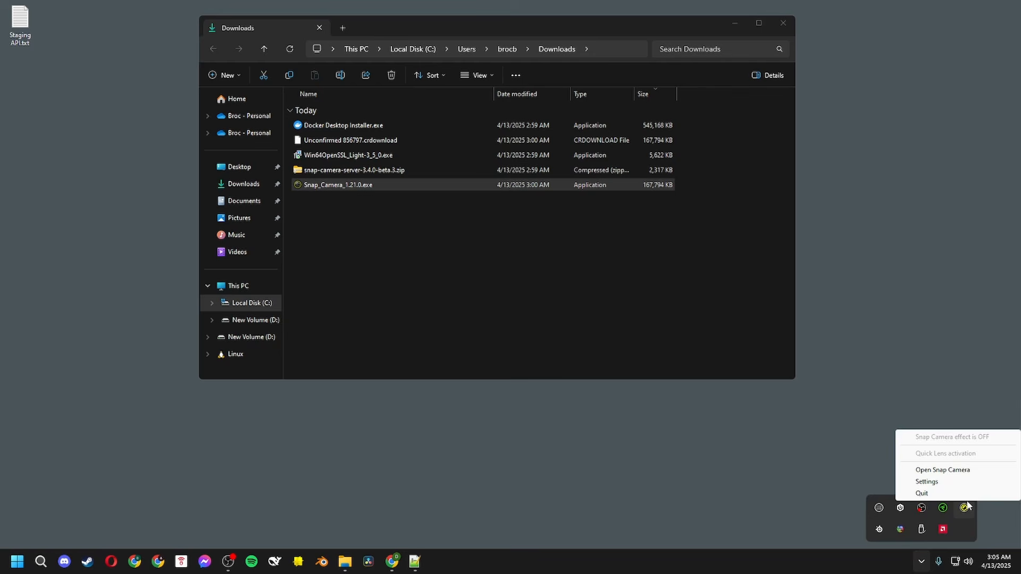
left_click(710, 417)
left_click(411, 242)
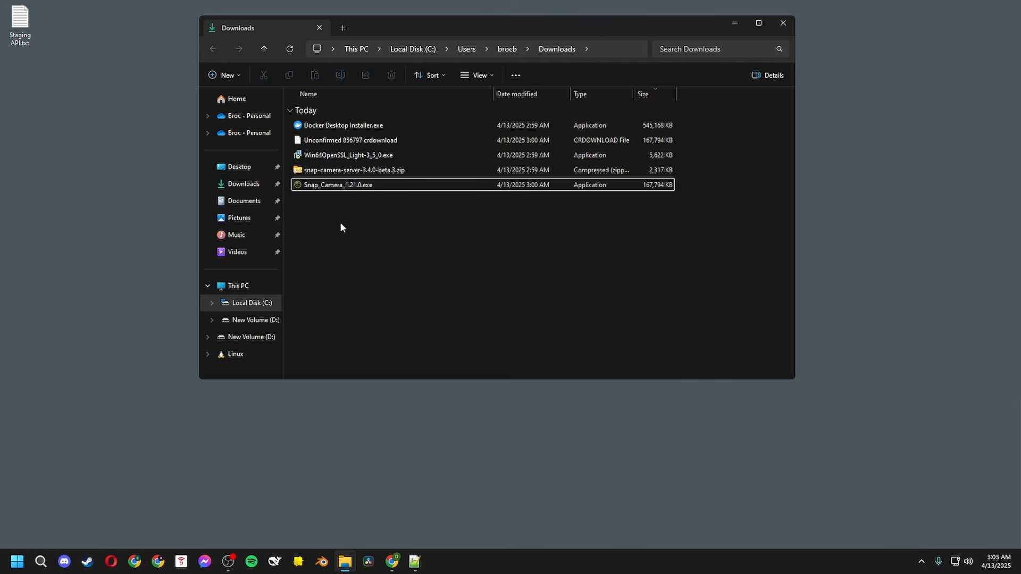
Step: Start the Docker Desktop installer with the desktop shortcut option and move the Downloads window aside
double_click(335, 127)
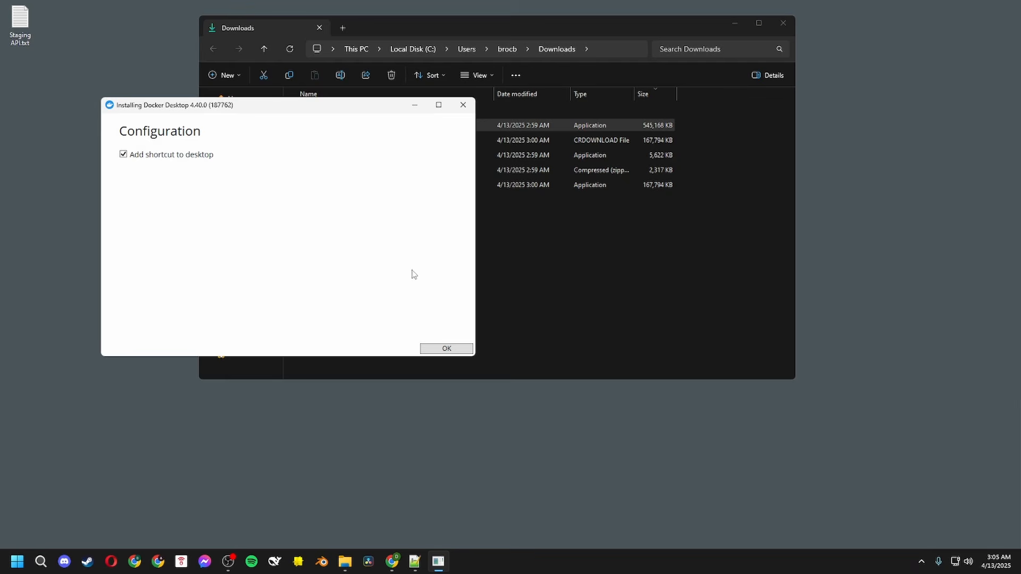
left_click(443, 350)
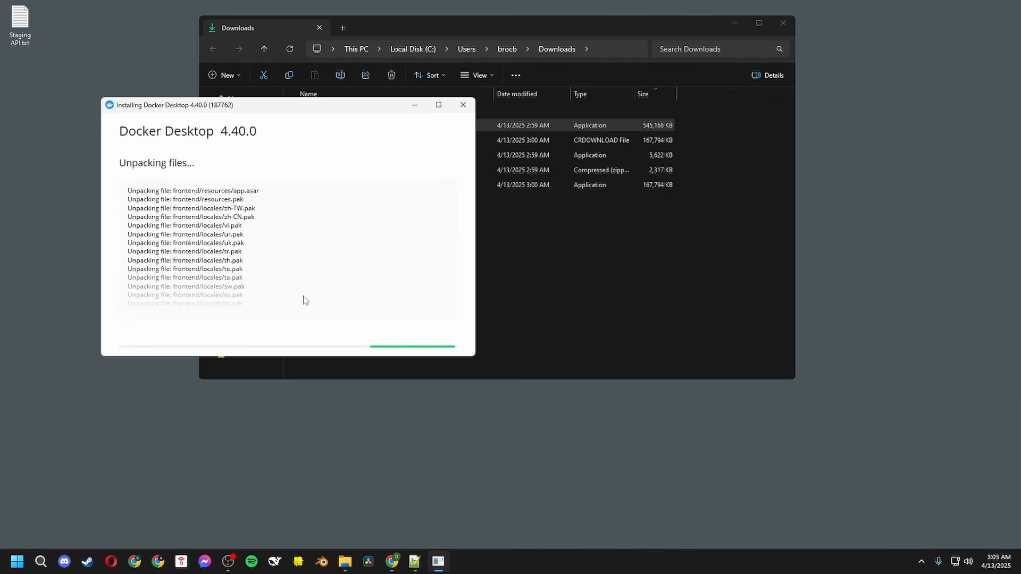
left_click(523, 54)
left_click_drag(523, 54, 516, 219)
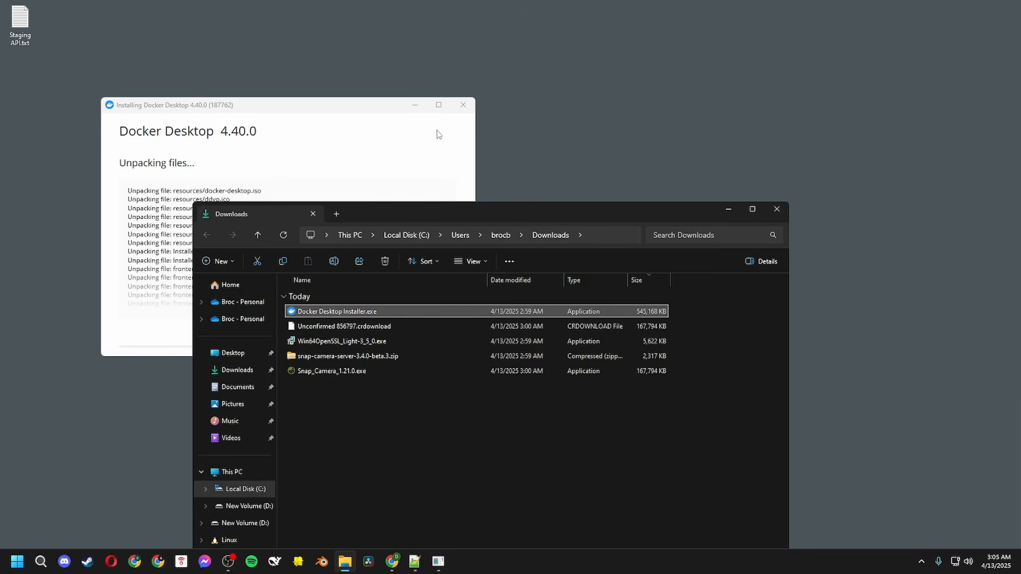
left_click_drag(358, 110, 235, 105)
left_click(479, 227)
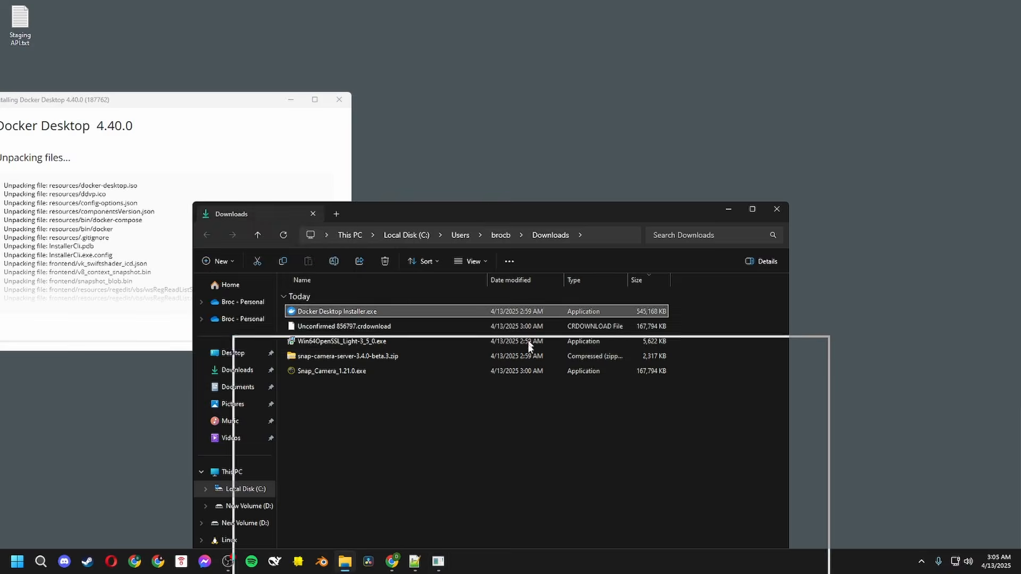
left_click_drag(480, 227, 514, 380)
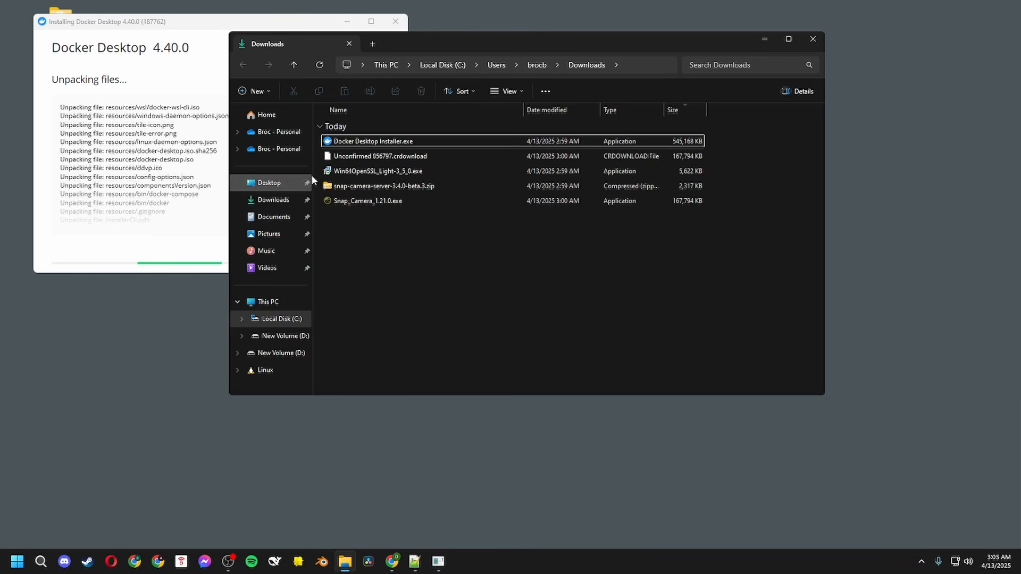
Step: Install OpenSSL Light 3.5.0 (64-bit) with default settings and no $10 donation
double_click(367, 171)
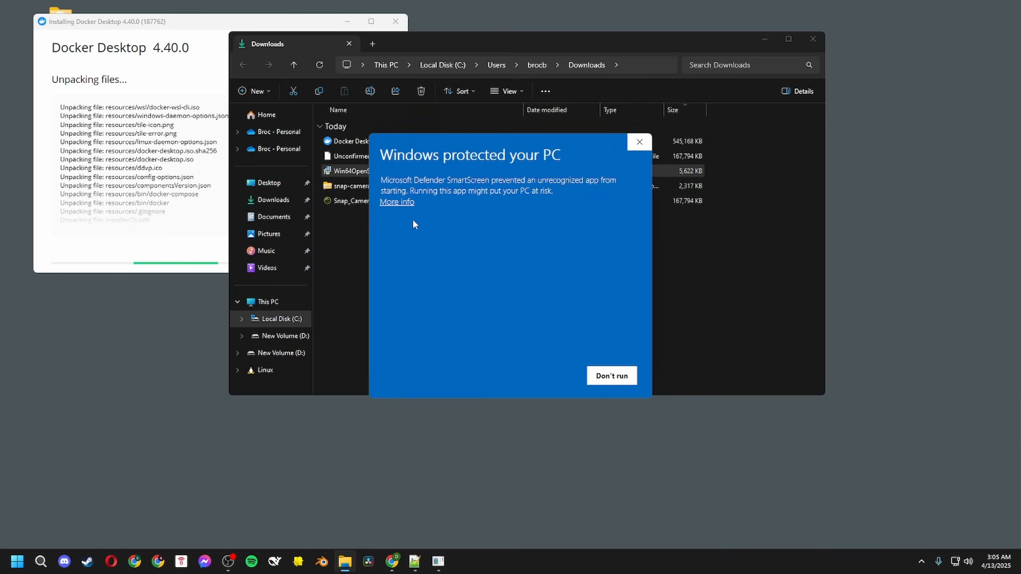
left_click(397, 202)
left_click(548, 376)
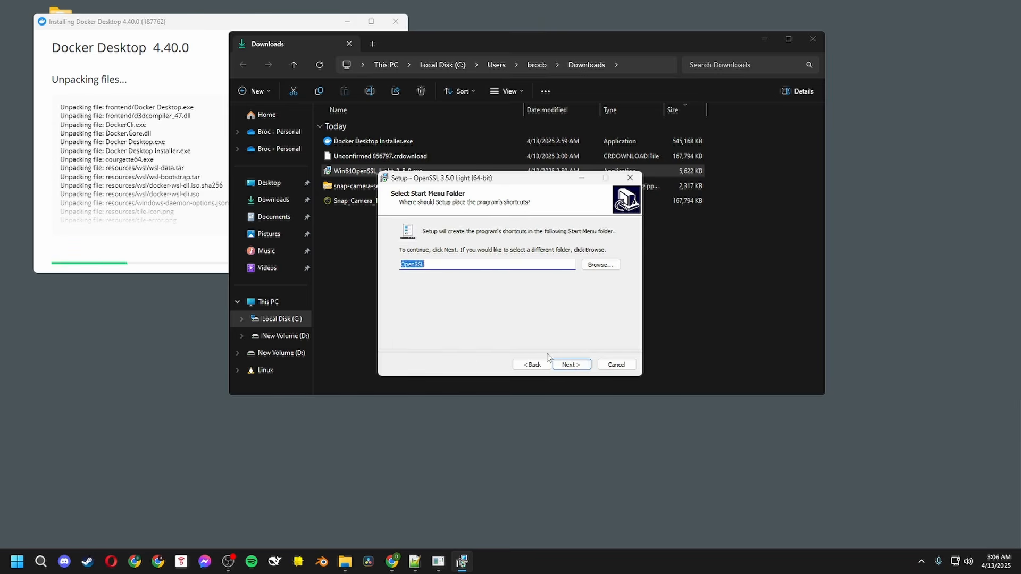
left_click(572, 365)
left_click(571, 365)
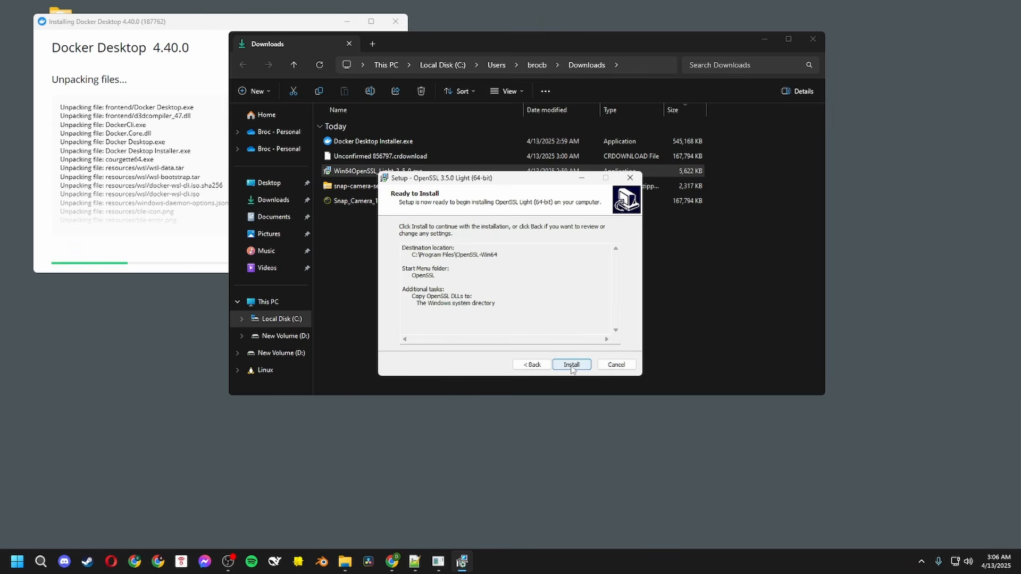
left_click(571, 365)
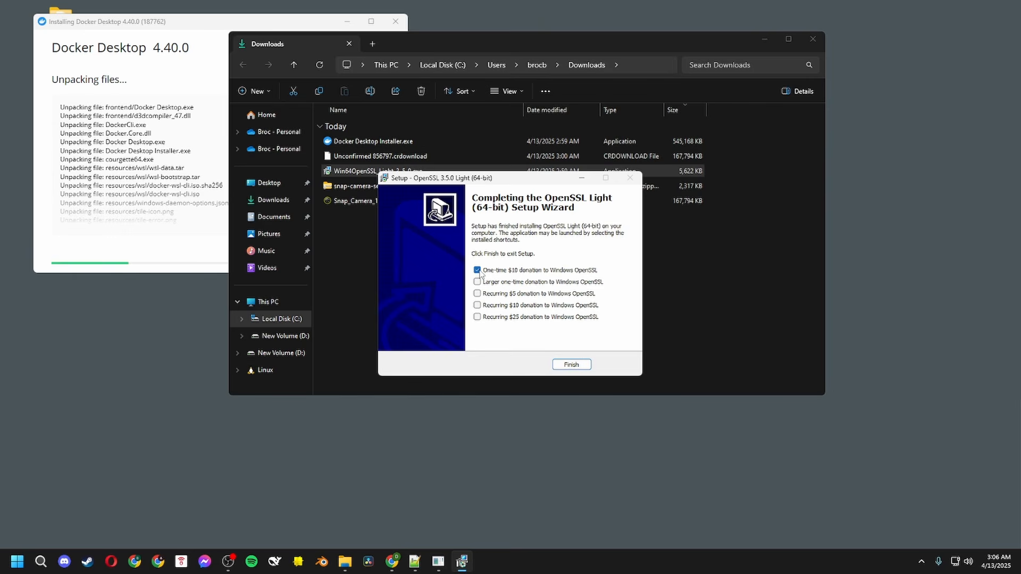
left_click(477, 270)
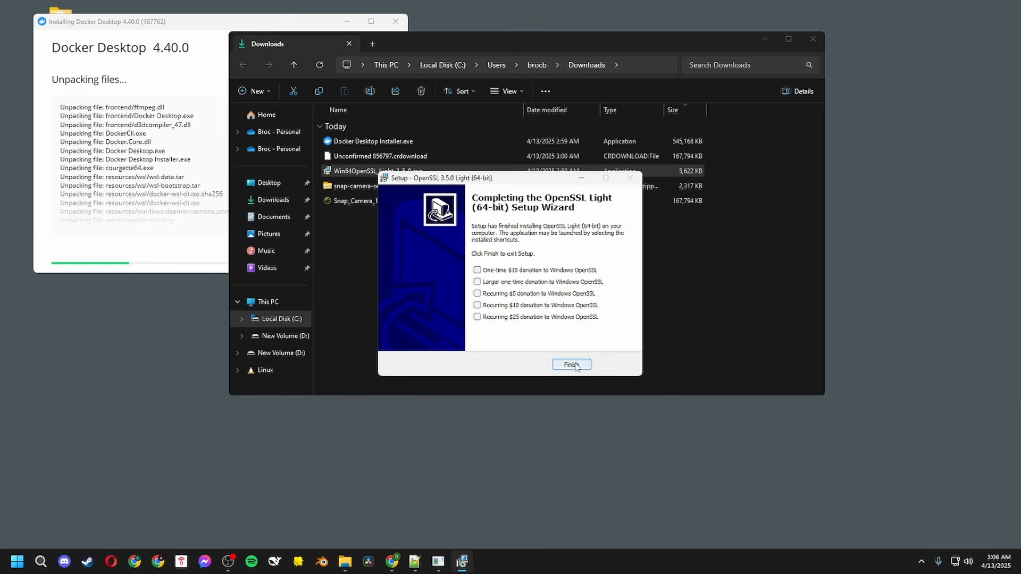
left_click(573, 365)
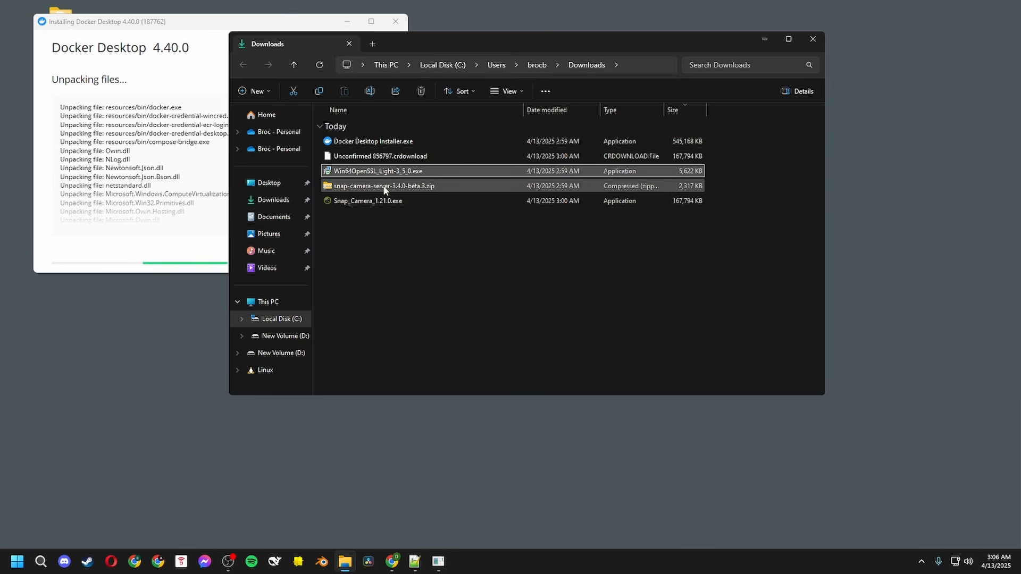
Step: Move the snap-camera-server zip into the Snap Camera Server desktop folder and open it
left_click_drag(371, 187, 138, 366)
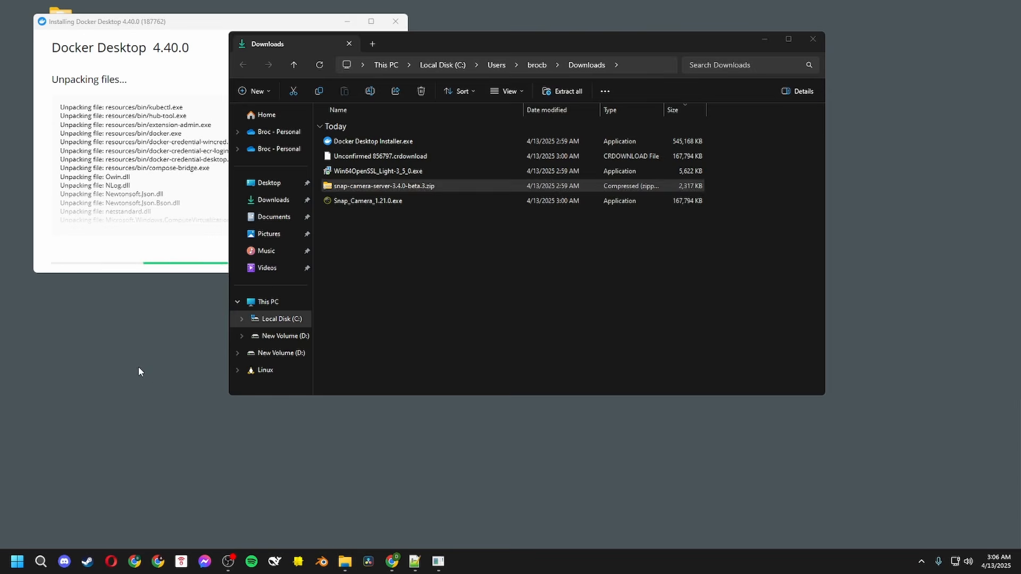
left_click(765, 40)
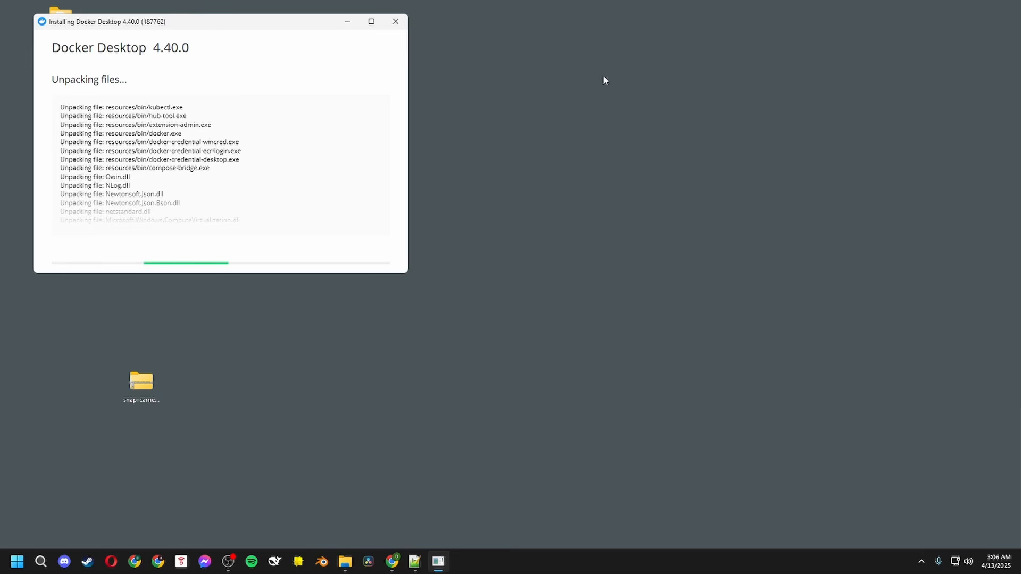
left_click_drag(256, 21, 536, 40)
left_click_drag(141, 381, 59, 31)
double_click(59, 30)
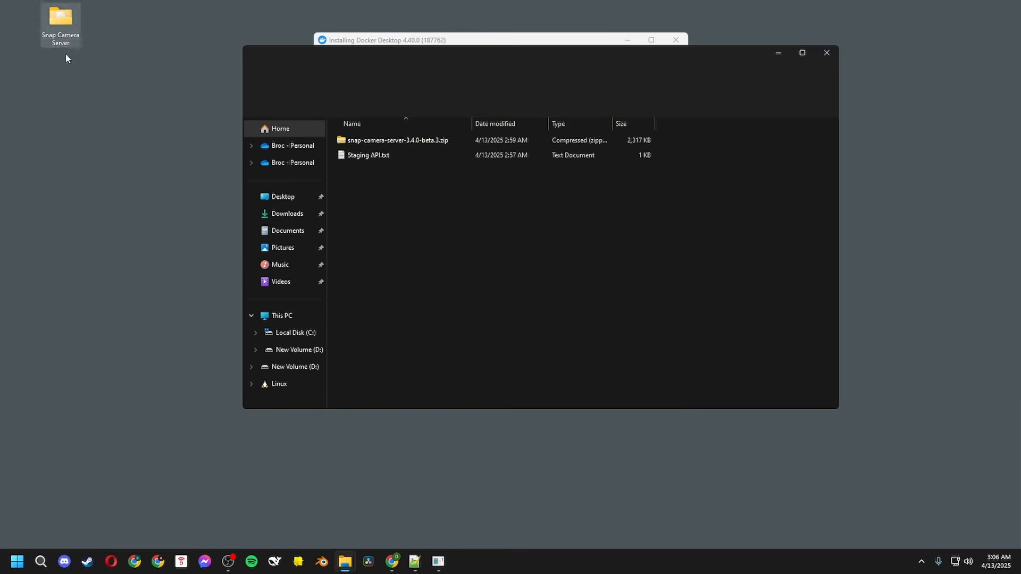
Step: Extract the zip with 7-Zip and open the snap-camera-server-3.4.0-beta.3 folder
right_click(375, 147)
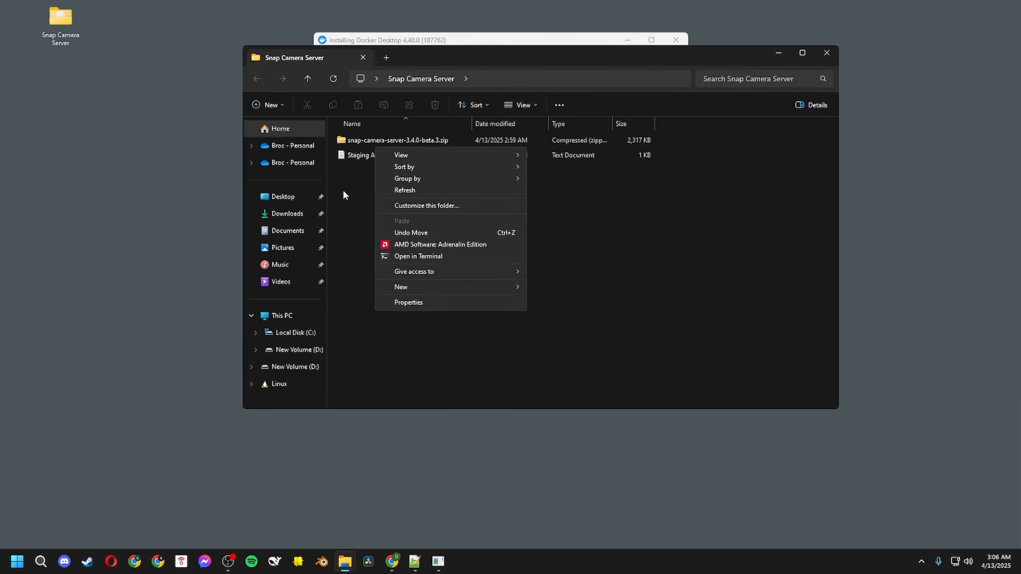
left_click(365, 140)
right_click(365, 140)
mouse_move(437, 235)
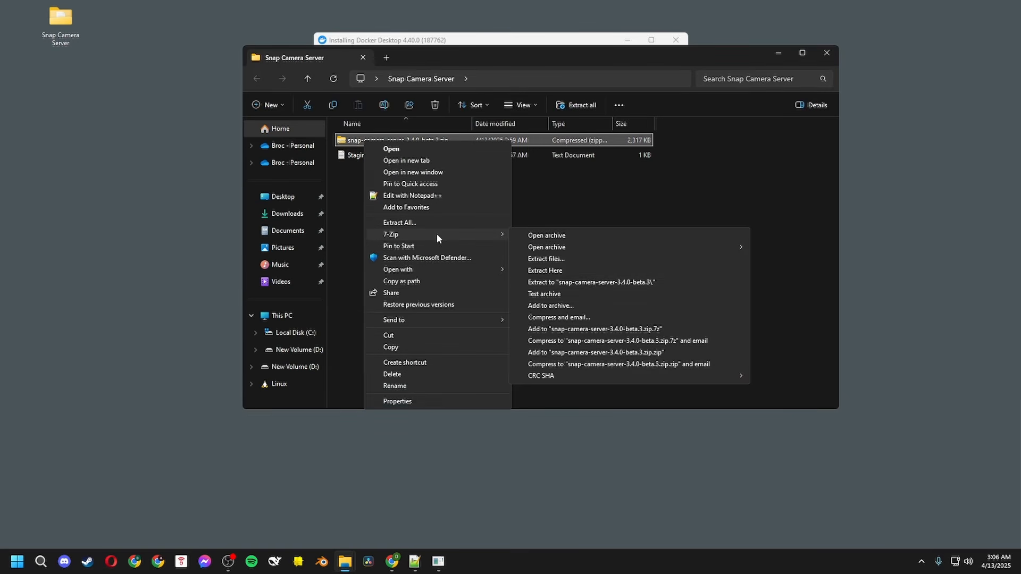
left_click(598, 282)
left_click(400, 143)
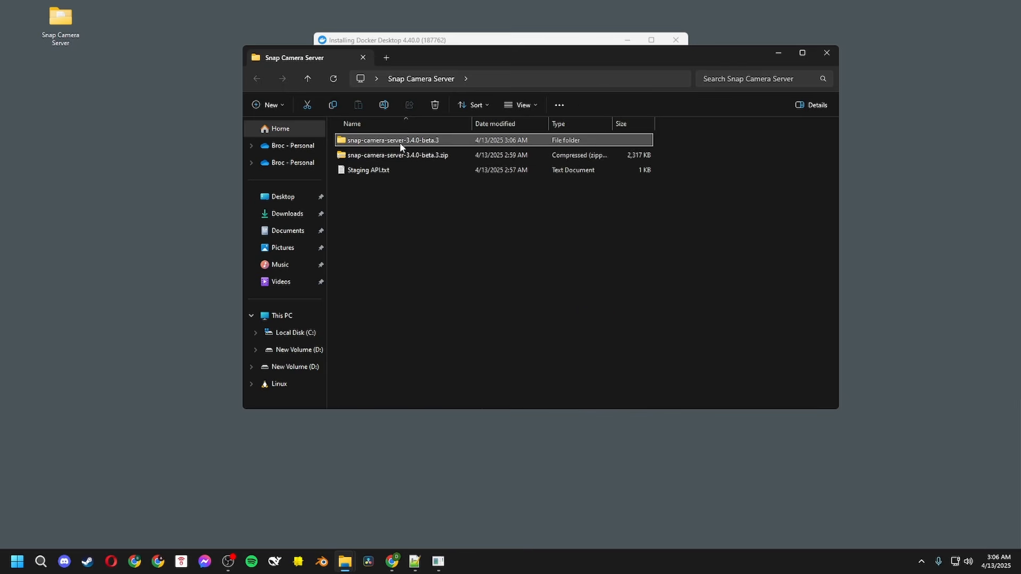
double_click(400, 143)
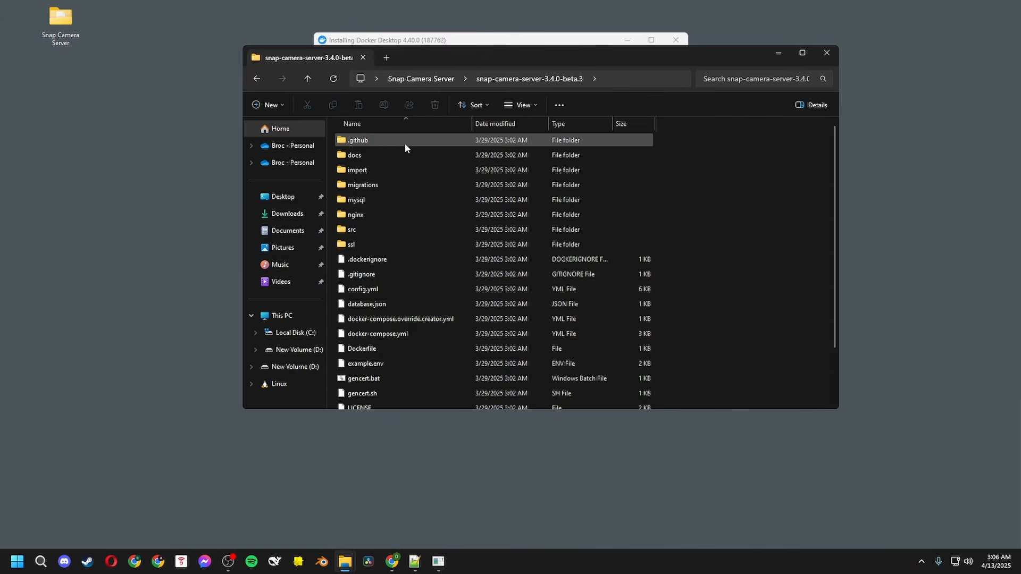
Step: Download AutoConfig.exe (1.16 MB) from the auto-config v1.2.0 release assets and show it in its folder
left_click(391, 562)
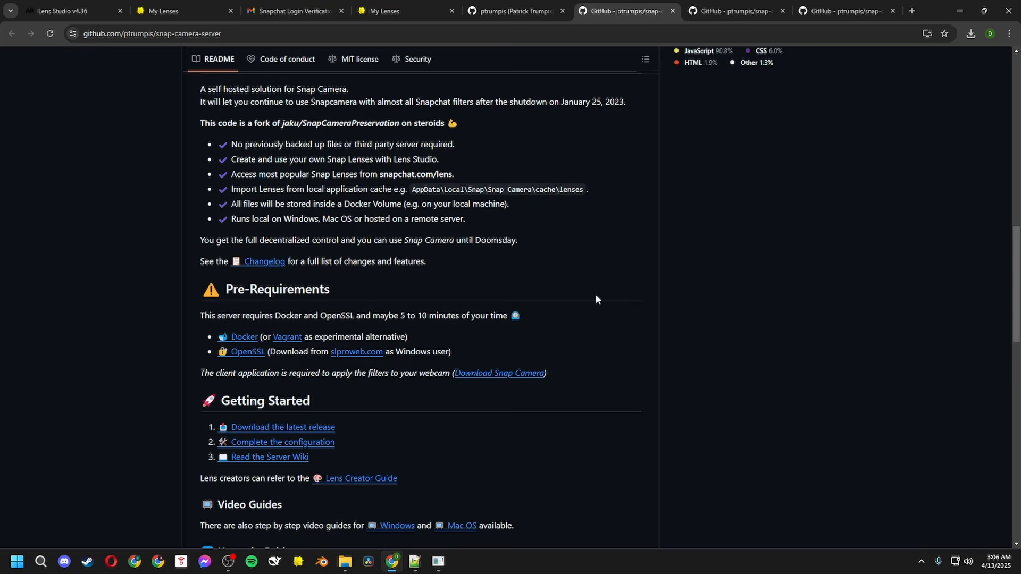
left_click(719, 12)
scroll(402, 395, "up", 3)
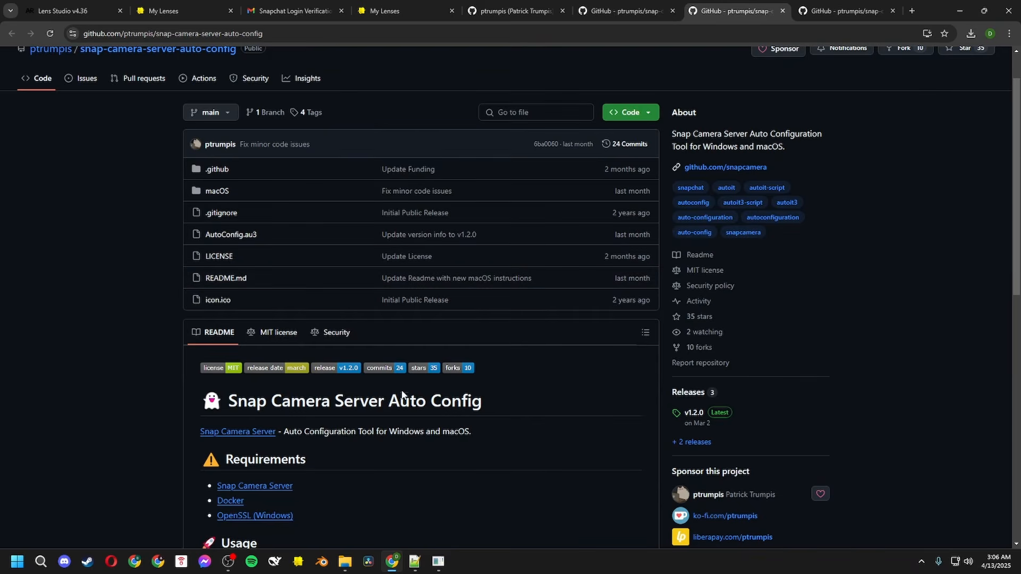
scroll(387, 413, "down", 5)
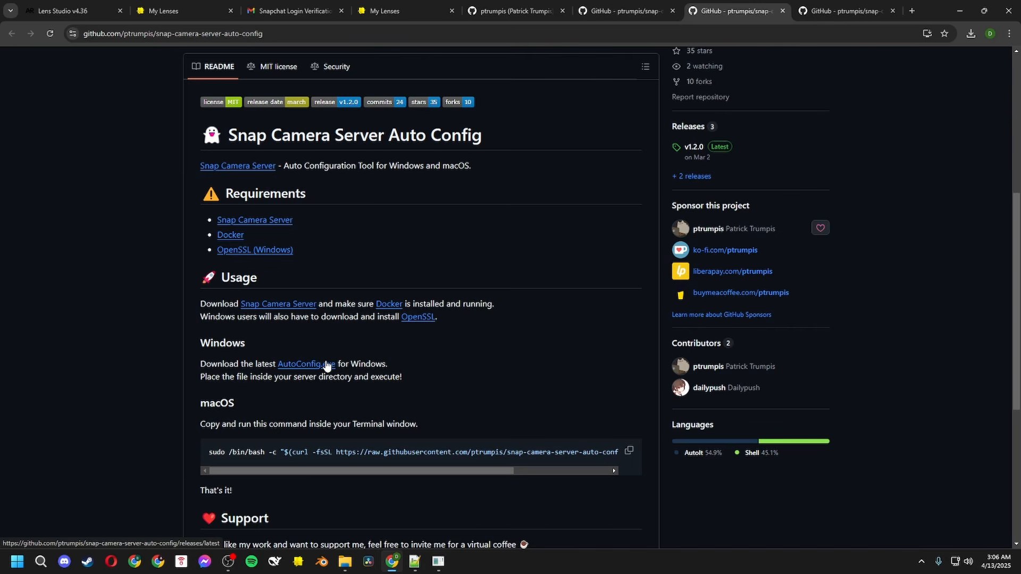
left_click(326, 366)
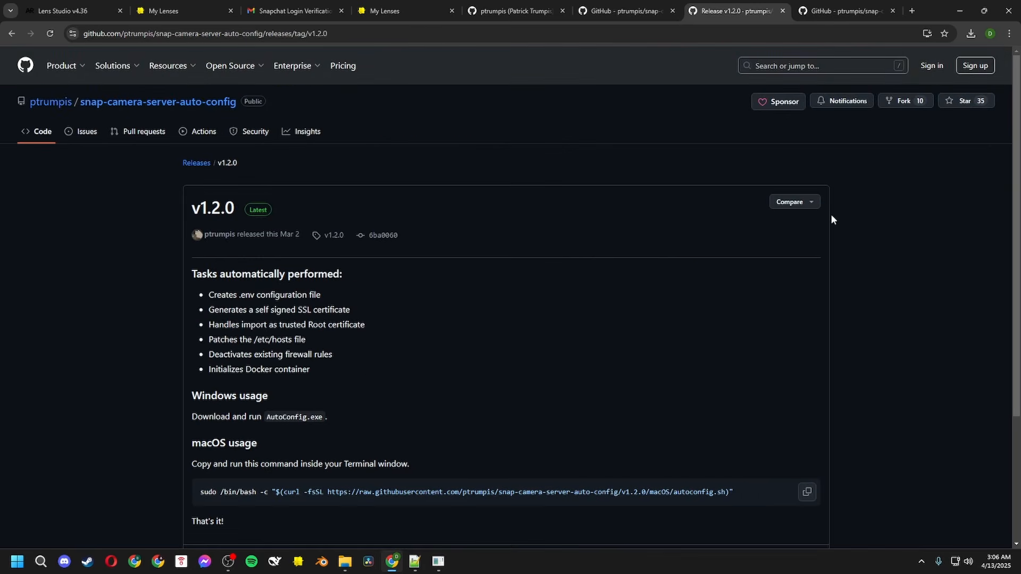
scroll(465, 340, "down", 4)
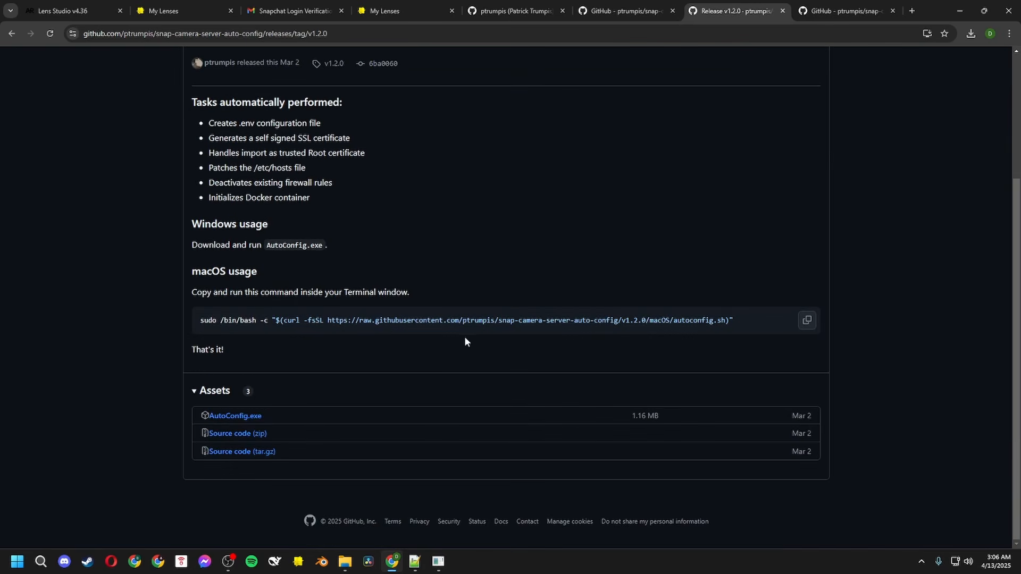
left_click(237, 420)
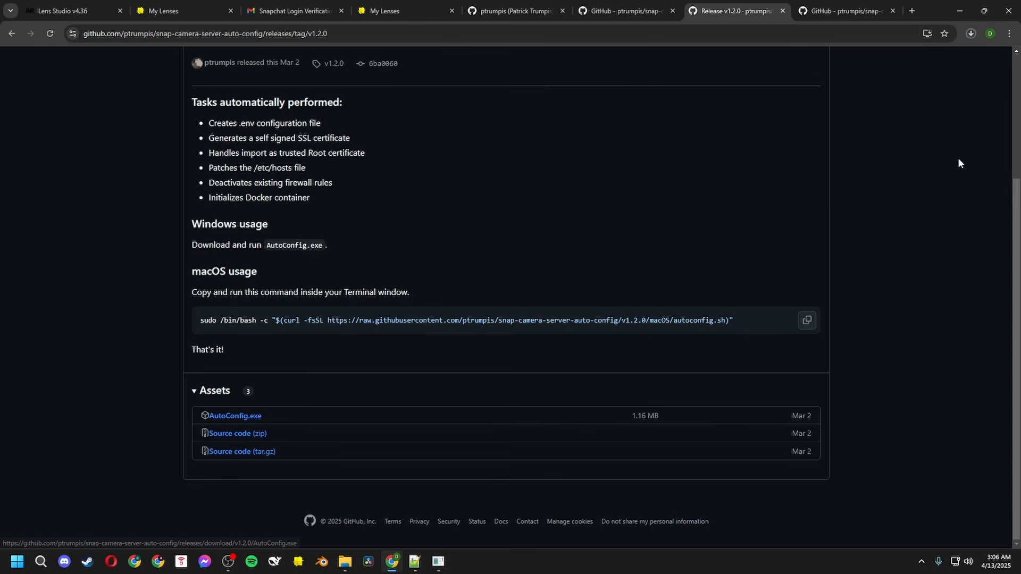
left_click(943, 59)
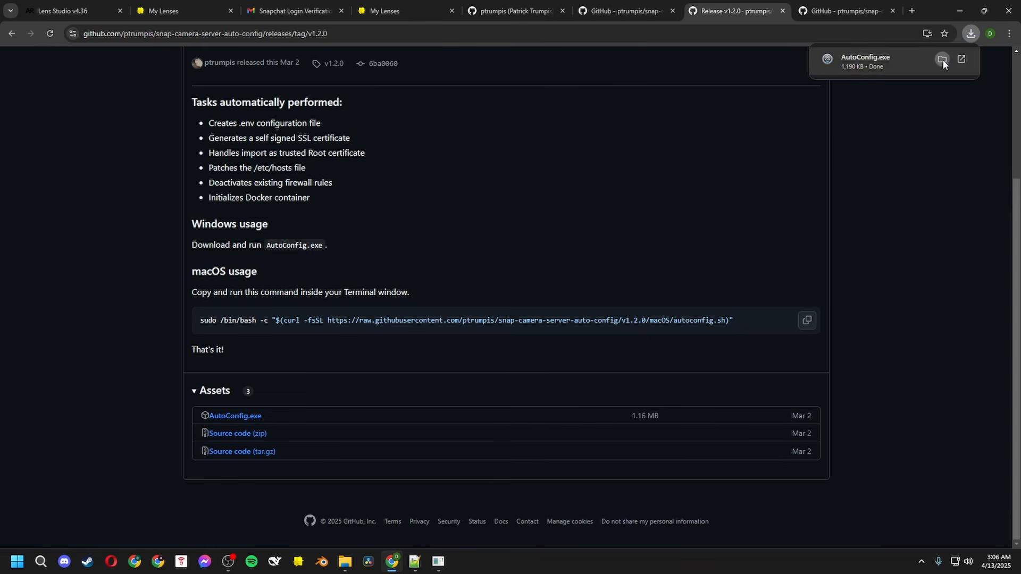
Step: Drag AutoConfig.exe from Downloads into snap-camera-server-3.4.0-beta.3 and close the folder window
left_click(960, 12)
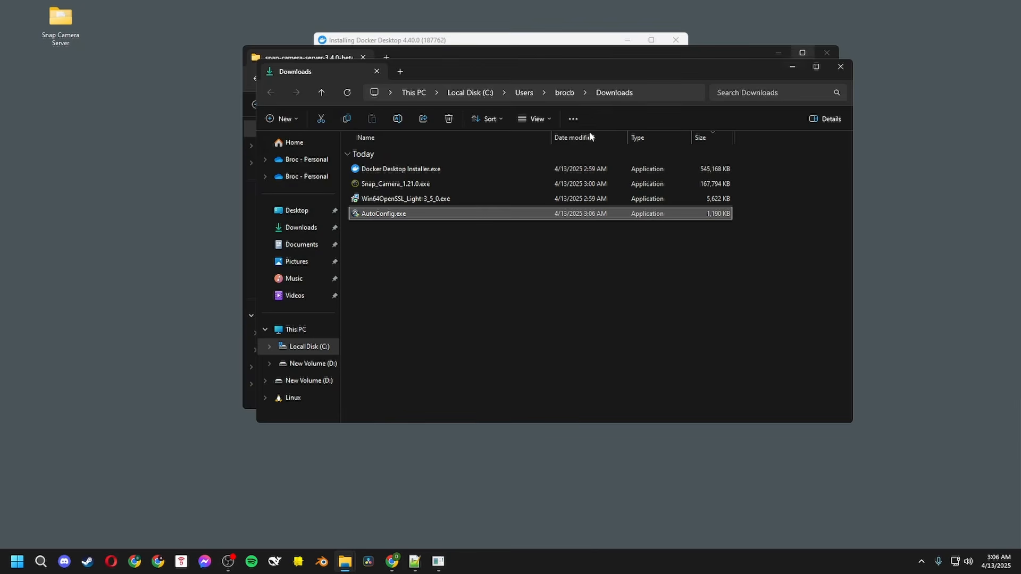
left_click_drag(471, 76, 695, 85)
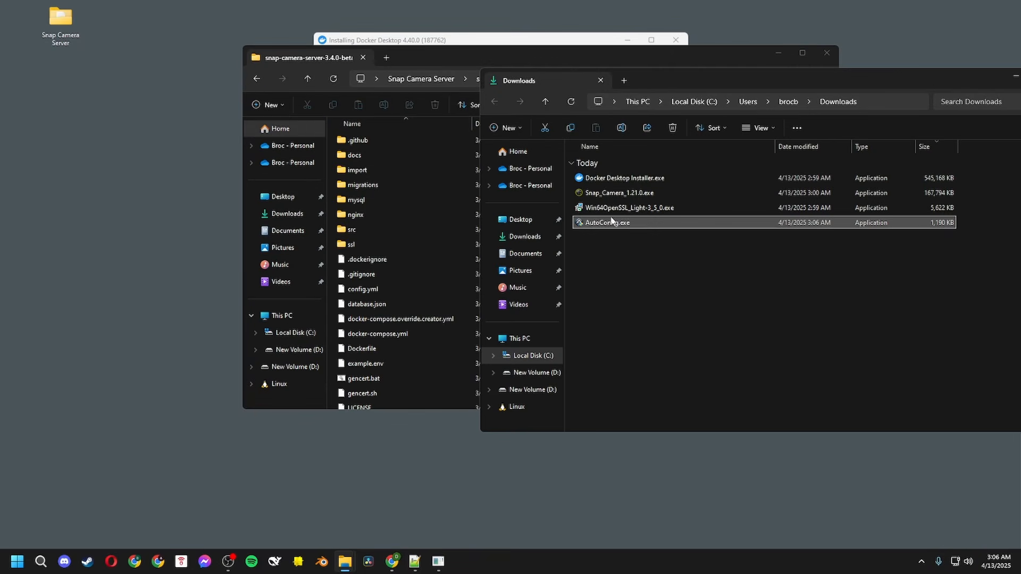
left_click_drag(612, 223, 430, 290)
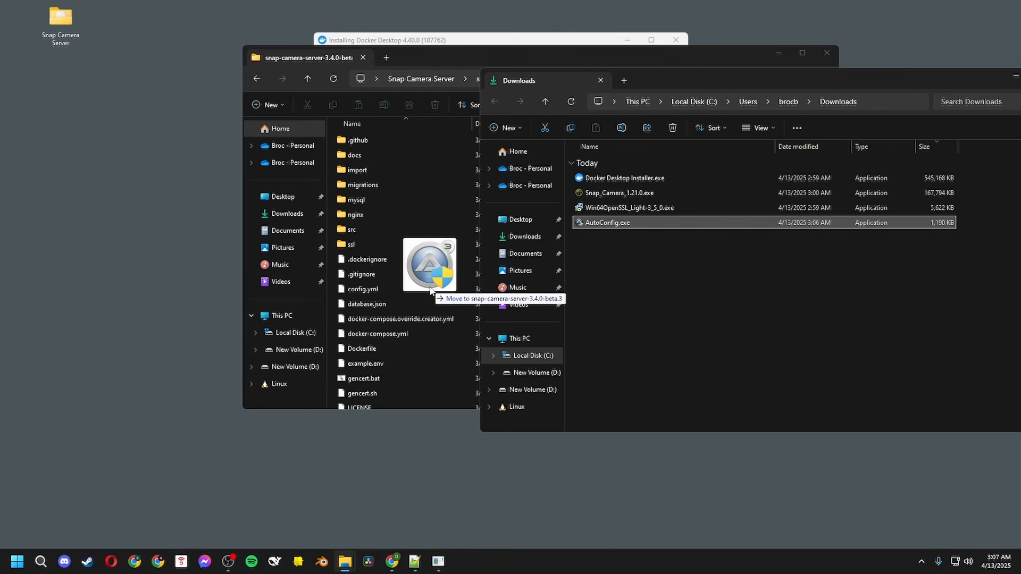
left_click_drag(430, 288, 430, 286)
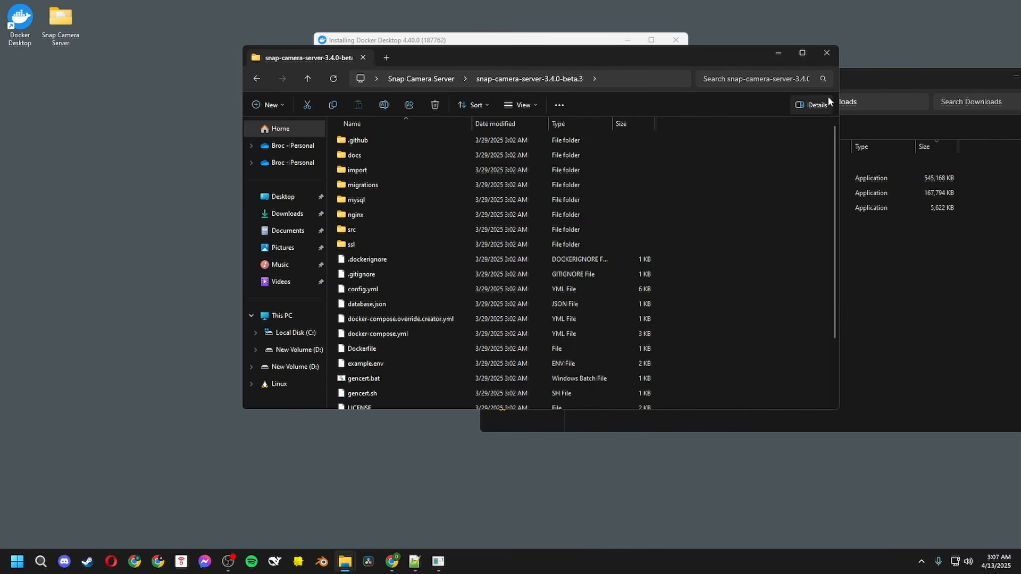
left_click(826, 53)
left_click_drag(825, 84, 520, 137)
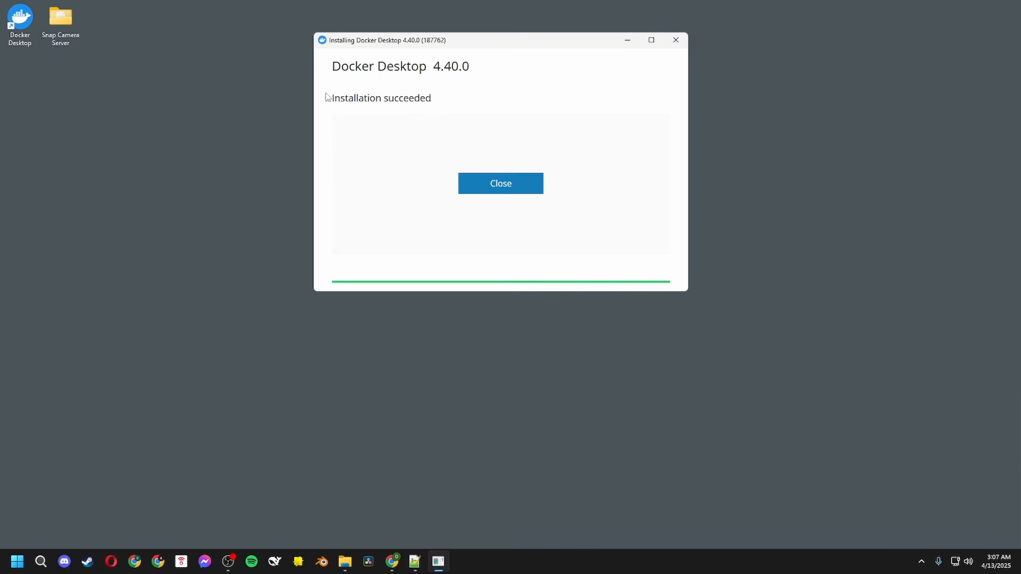
Step: Close the finished Docker Desktop 4.40.0 installer, quit Snap Camera from the tray, and open Chrome
left_click(508, 193)
left_click(518, 190)
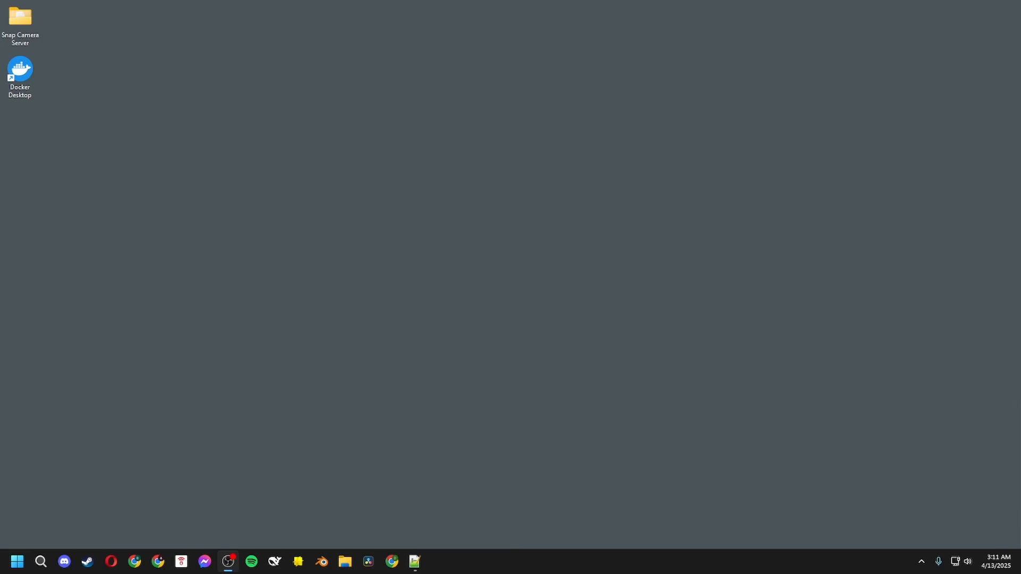
left_click(921, 561)
right_click(936, 509)
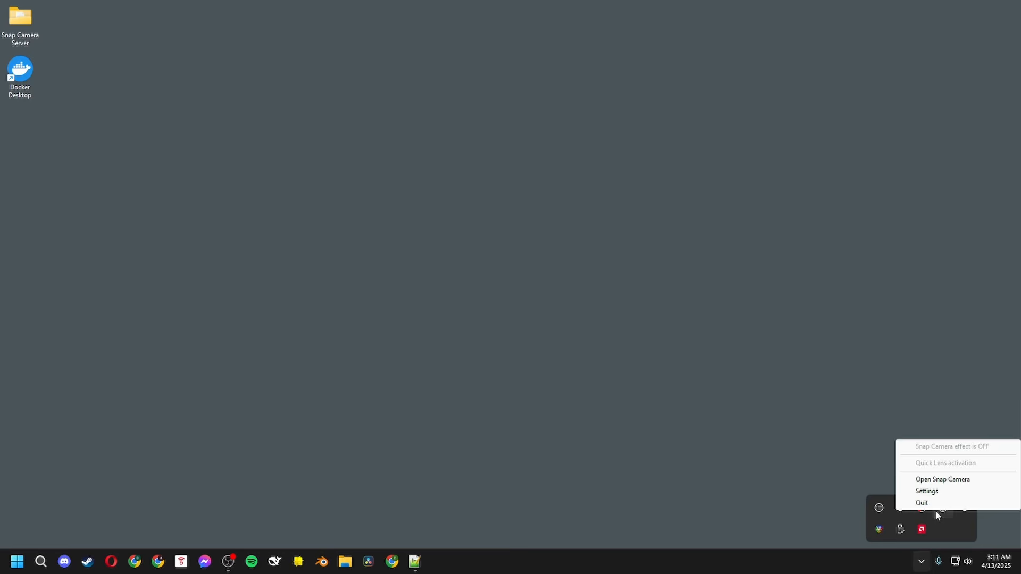
left_click(936, 506)
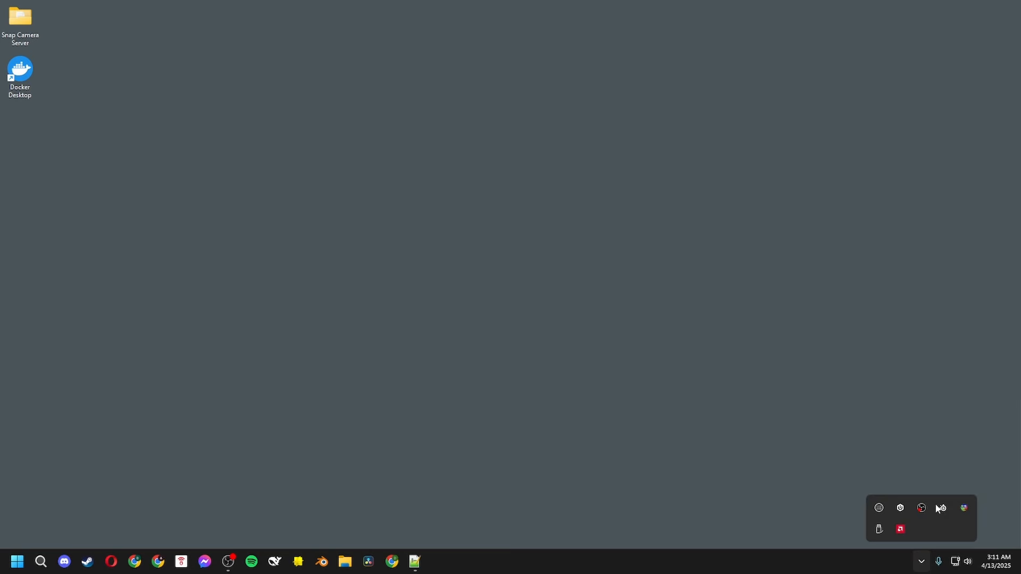
left_click(632, 387)
left_click(392, 562)
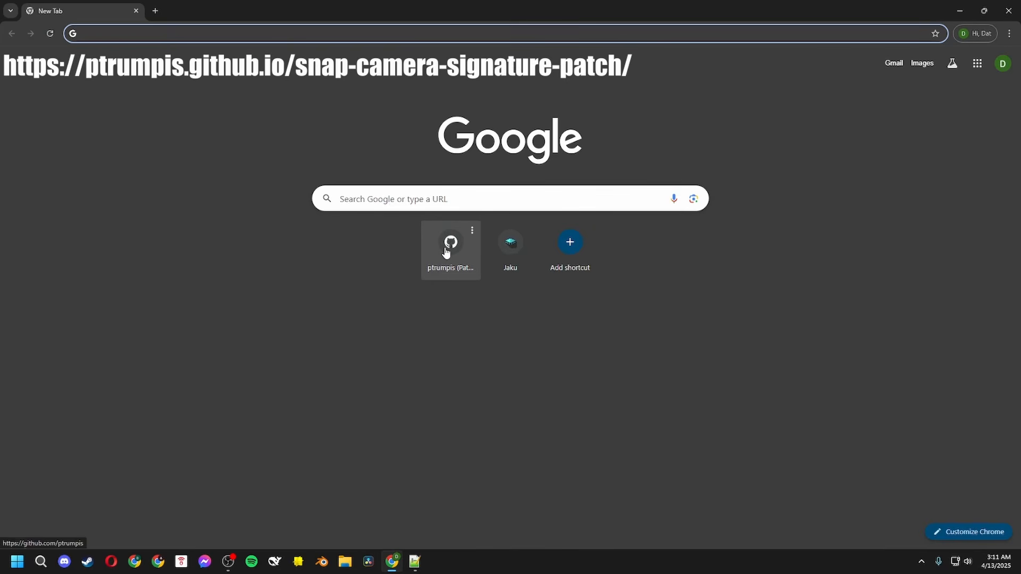
Step: Go to the snap-camera-signature-patch repository and open its web-based online patch tool
left_click(444, 258)
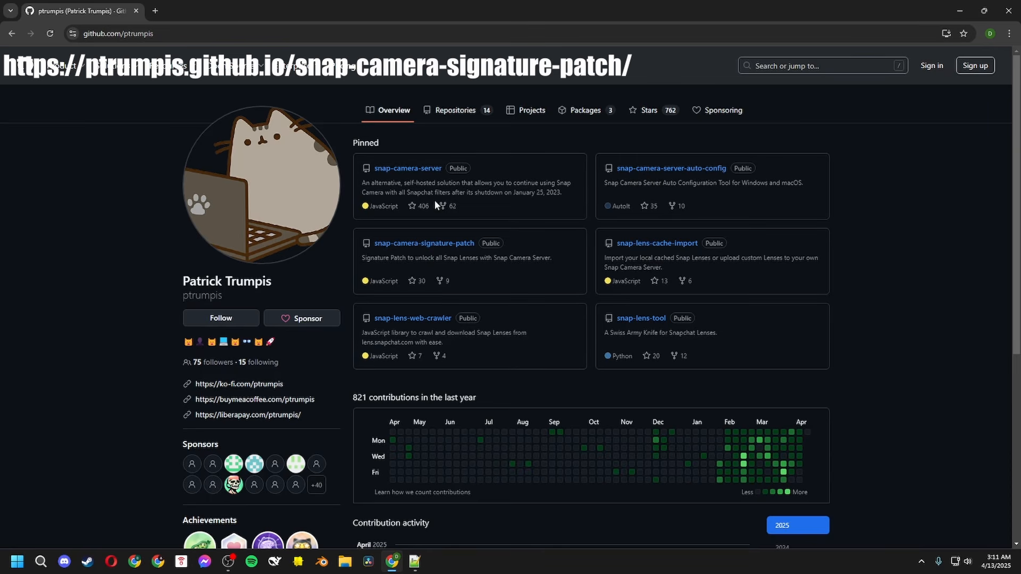
left_click(440, 246)
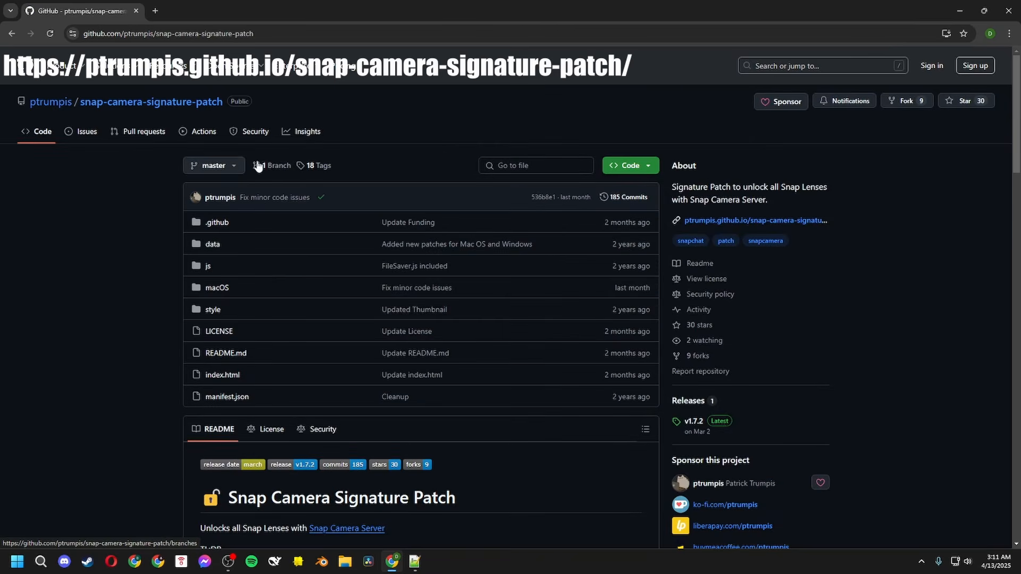
scroll(310, 323, "down", 5)
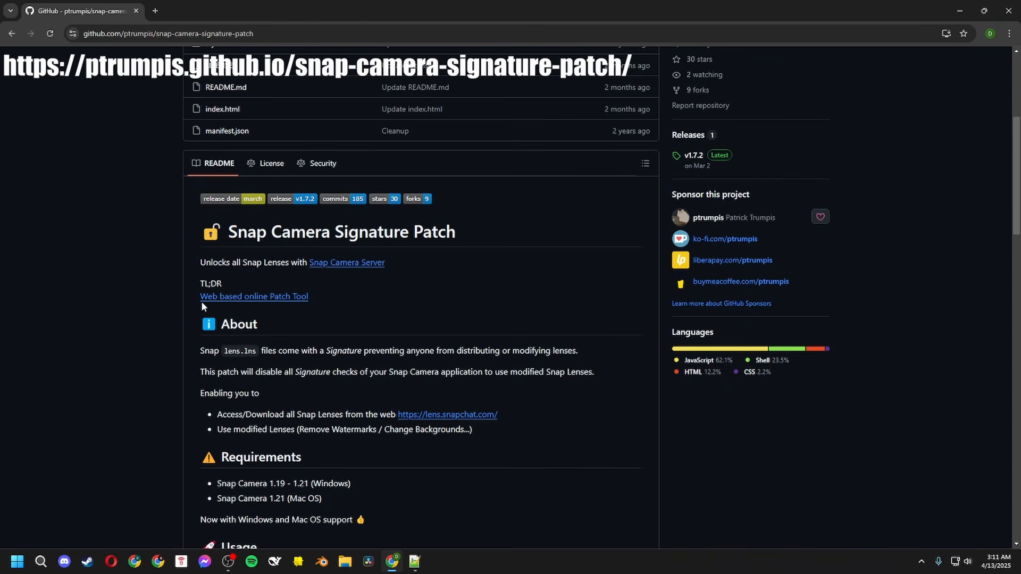
left_click(275, 303)
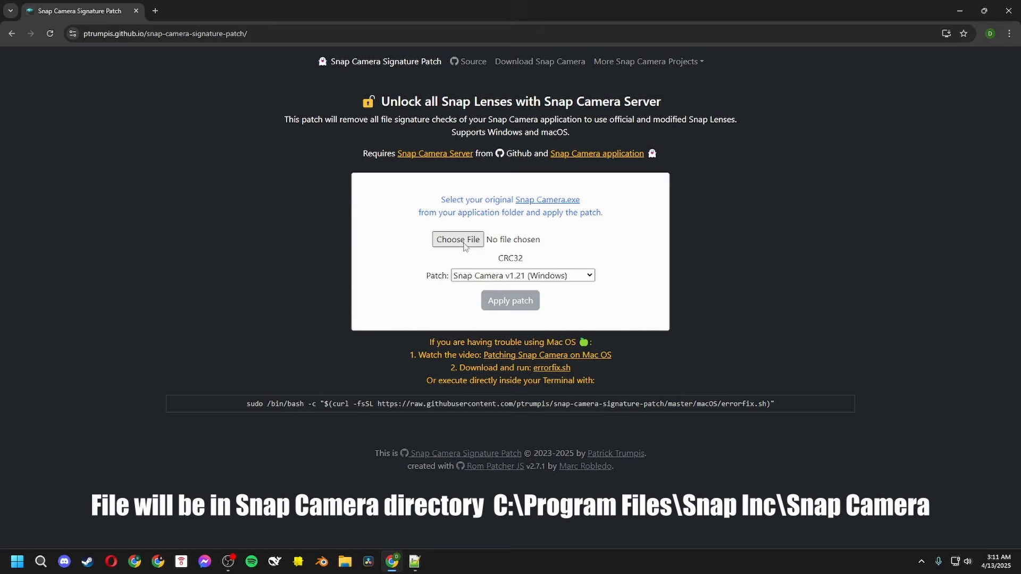
Step: Load C:\Program Files\Snap Inc\Snap Camera\Snap Camera.exe into the Signature Patch tool
left_click(462, 240)
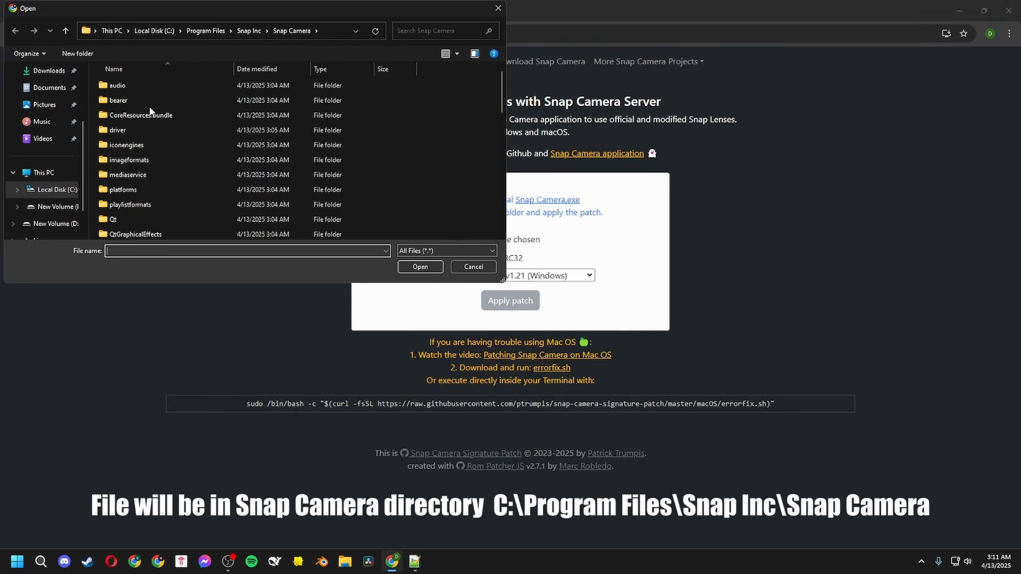
scroll(165, 176, "down", 5)
scroll(165, 171, "down", 5)
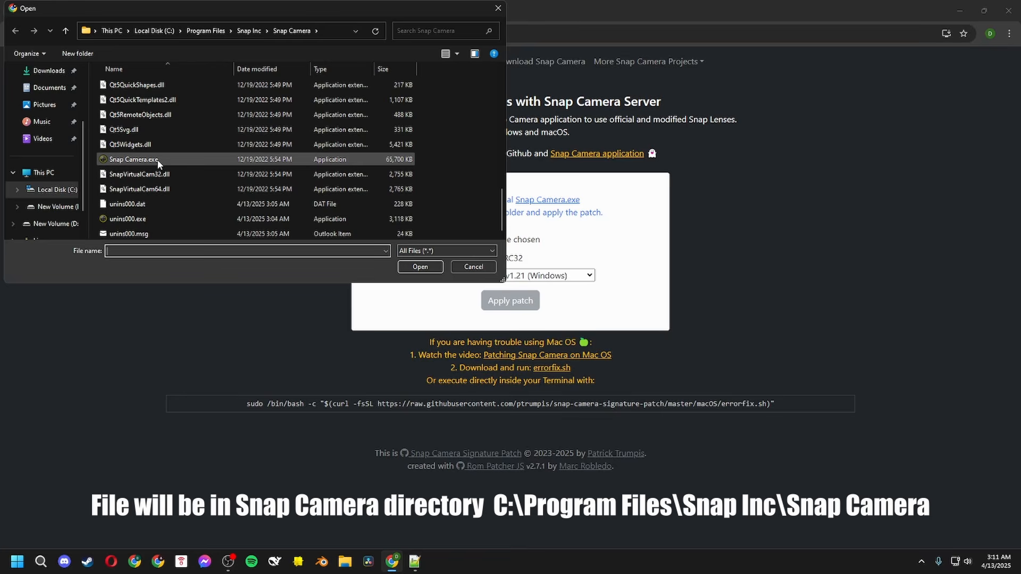
double_click(158, 160)
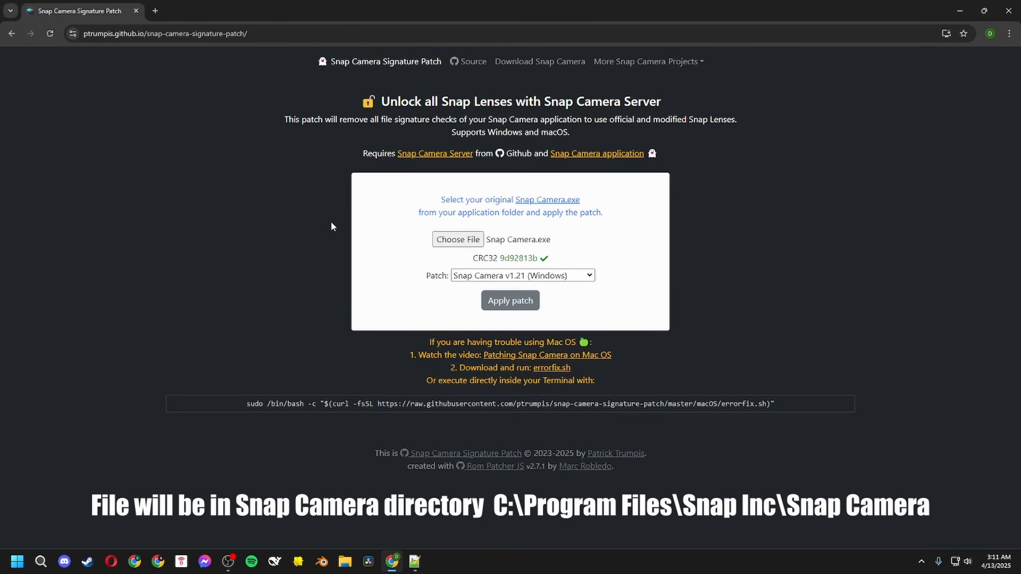
Step: Apply the v1.21 (Windows) patch and show the downloaded patched Snap Camera.exe in Downloads
left_click(524, 275)
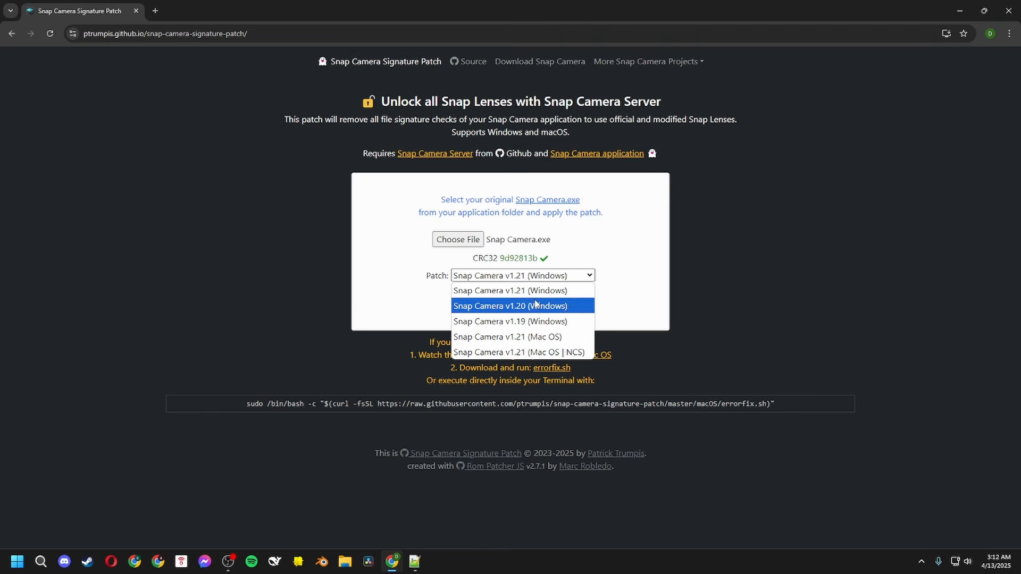
left_click(597, 256)
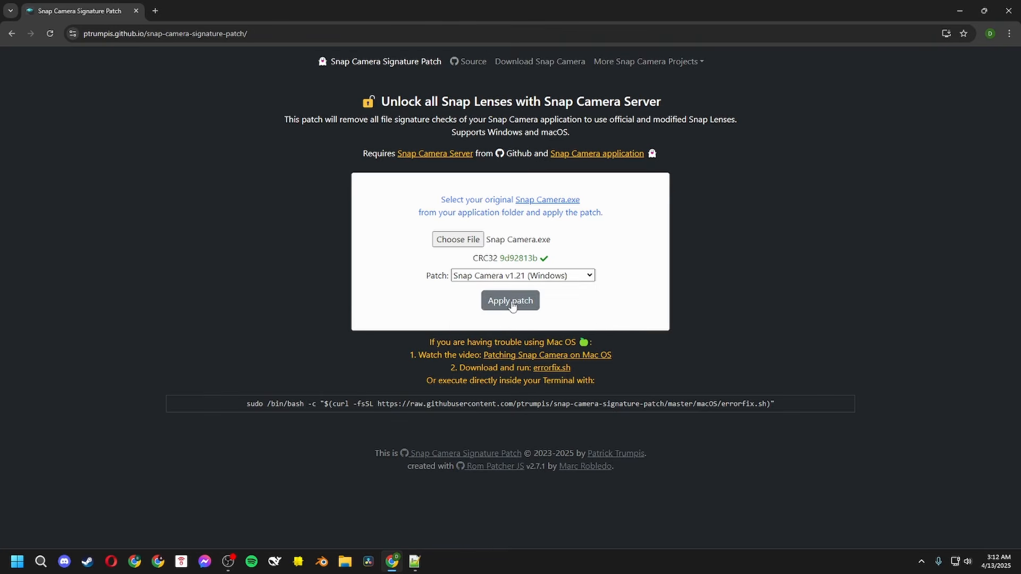
left_click(511, 301)
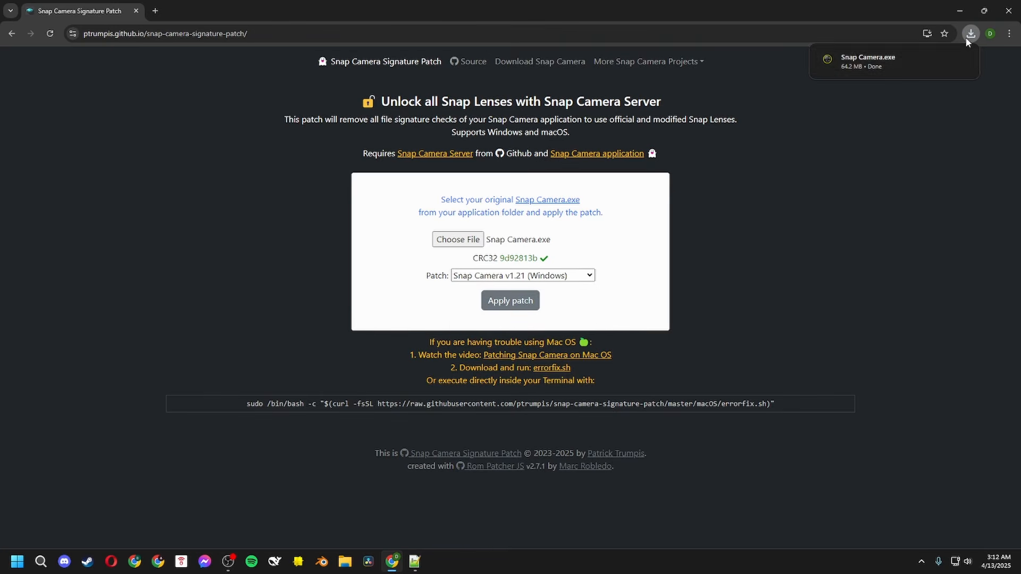
left_click(943, 59)
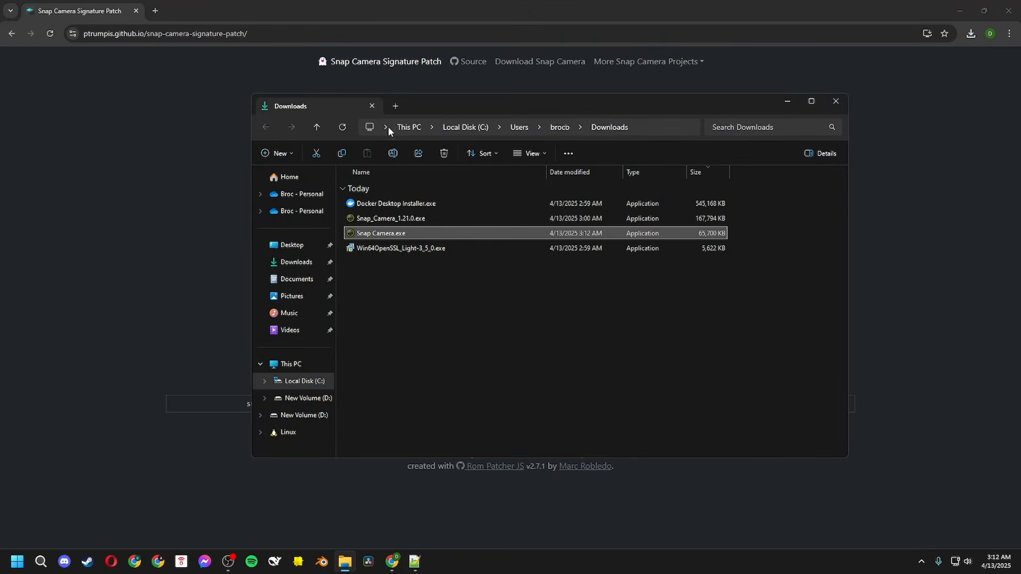
Step: Replace the original Snap Camera.exe in Program Files\Snap Inc\Snap Camera with the patched copy
left_click(394, 105)
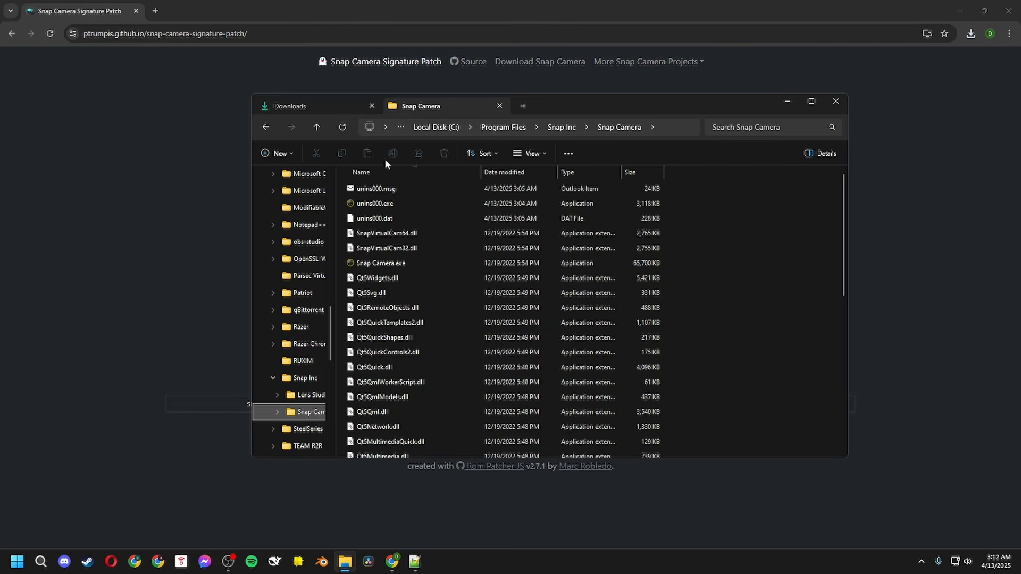
left_click_drag(425, 106, 208, 209)
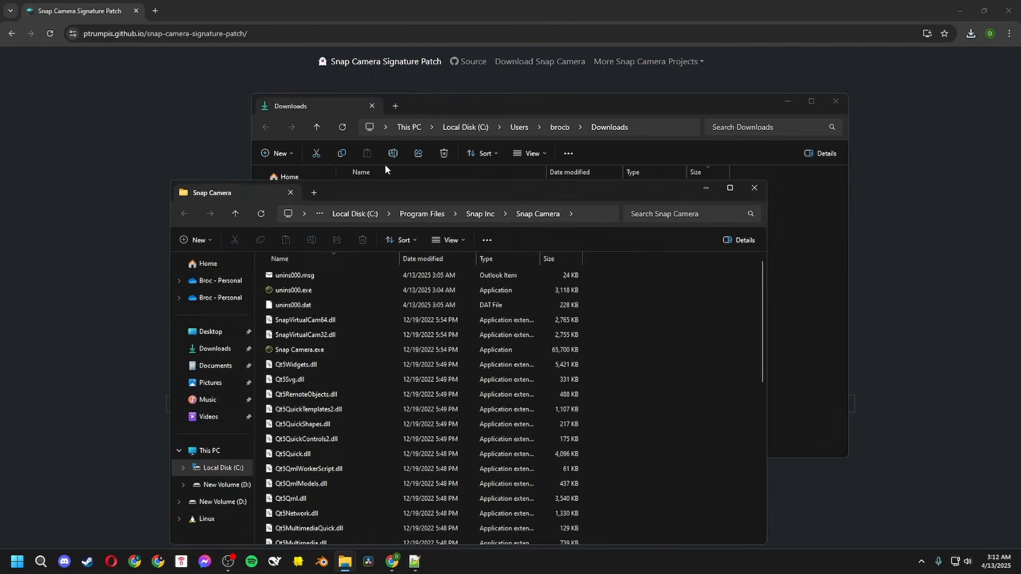
left_click(440, 105)
left_click_drag(393, 237, 670, 520)
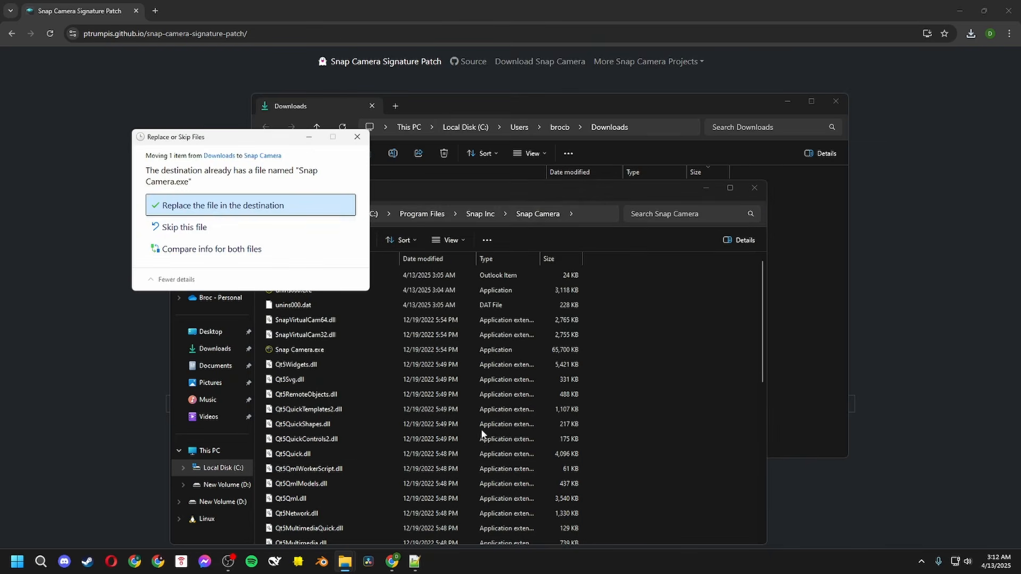
left_click(217, 209)
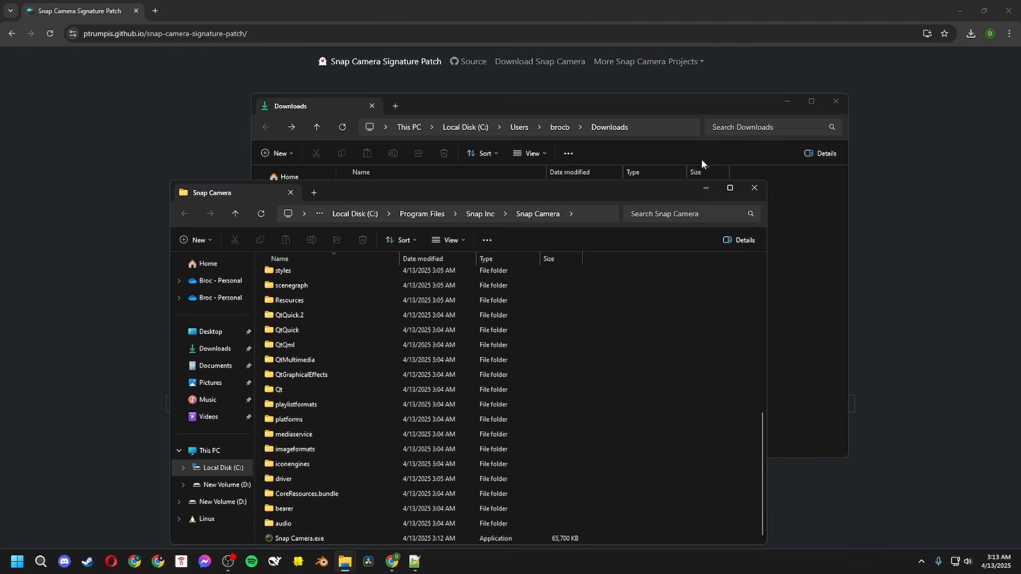
Step: Close Downloads and open Snap Camera Server\snap-camera-server-3.4.0-beta.3
left_click(806, 131)
left_click(835, 101)
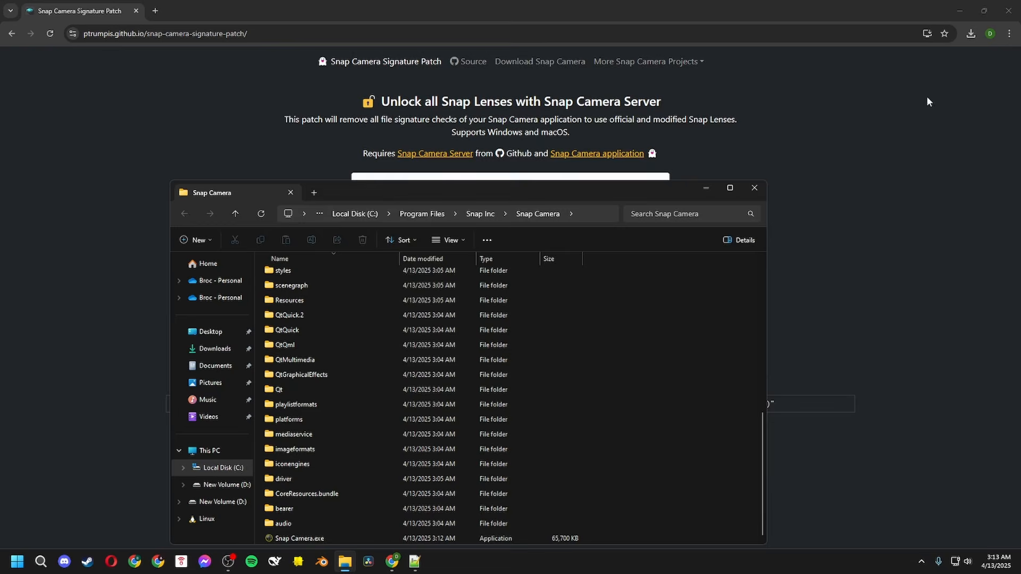
left_click(960, 11)
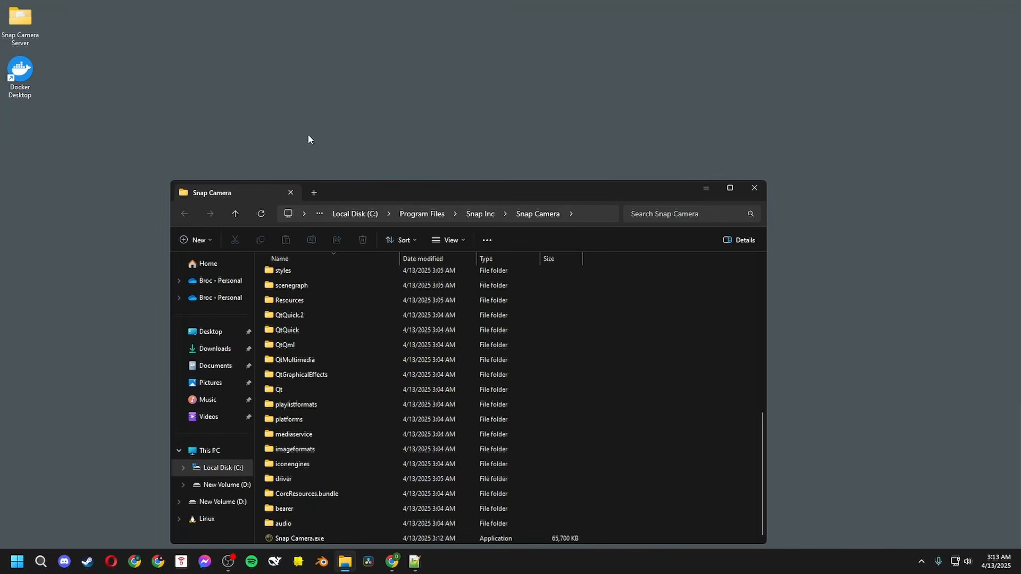
double_click(20, 20)
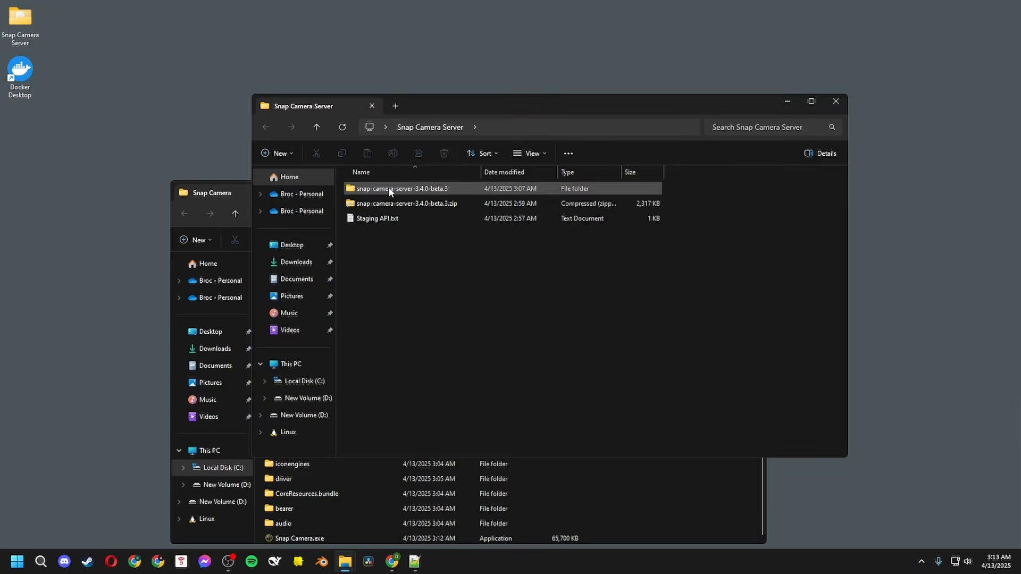
double_click(389, 189)
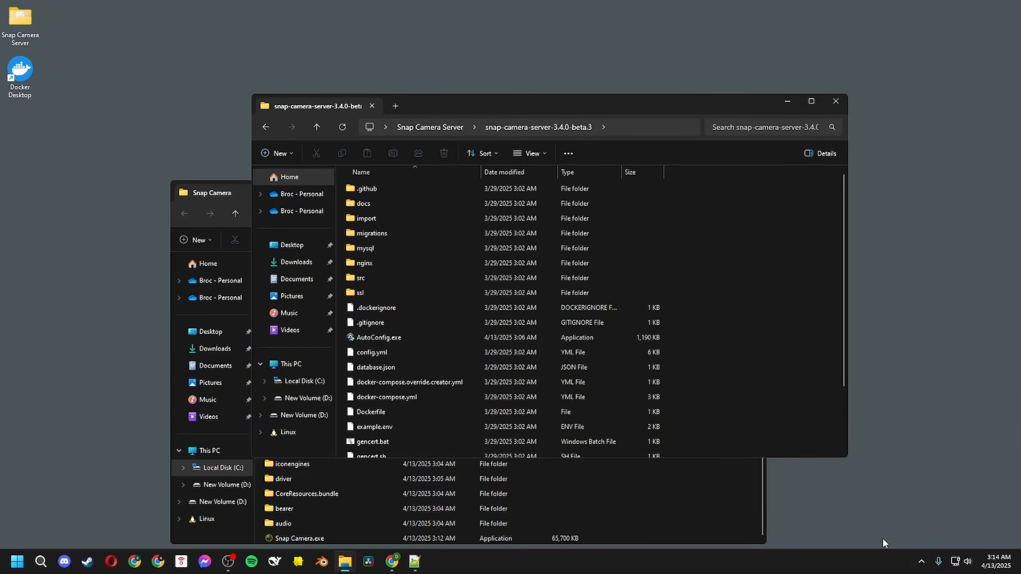
Step: Launch Docker Desktop, accept the subscription agreement, skip sign-in and the survey, then minimize it
left_click(922, 564)
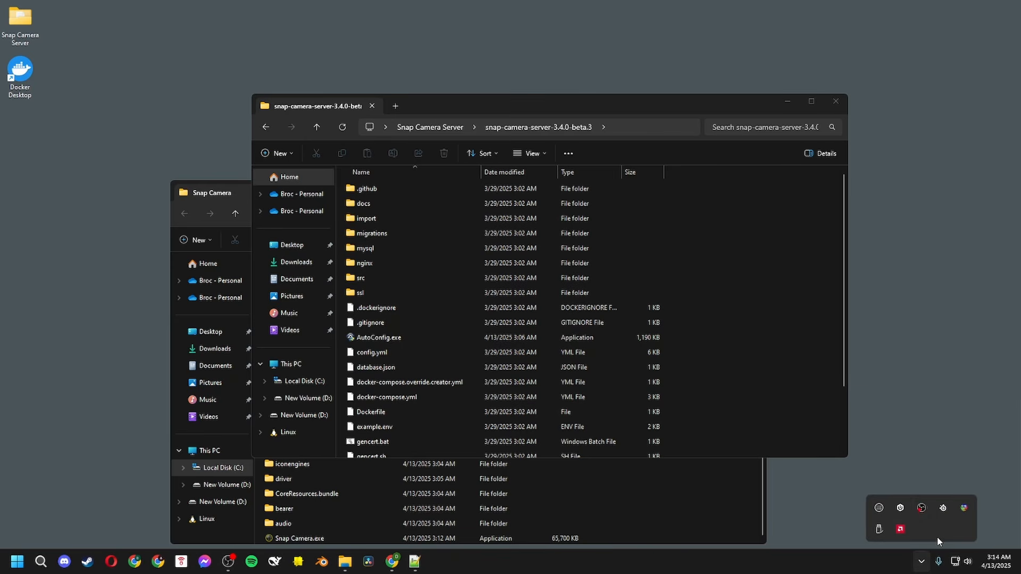
left_click(689, 285)
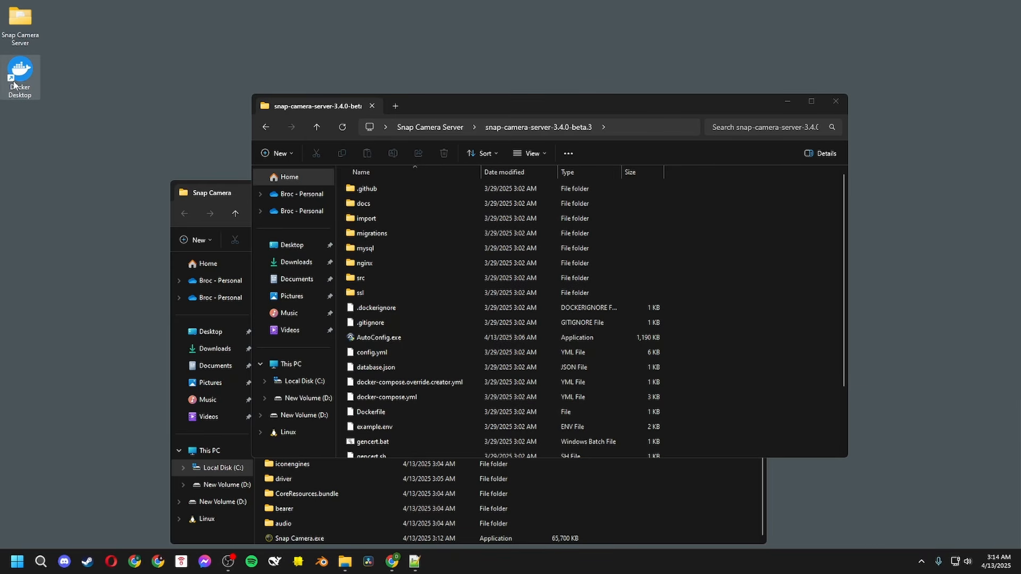
left_click(16, 75)
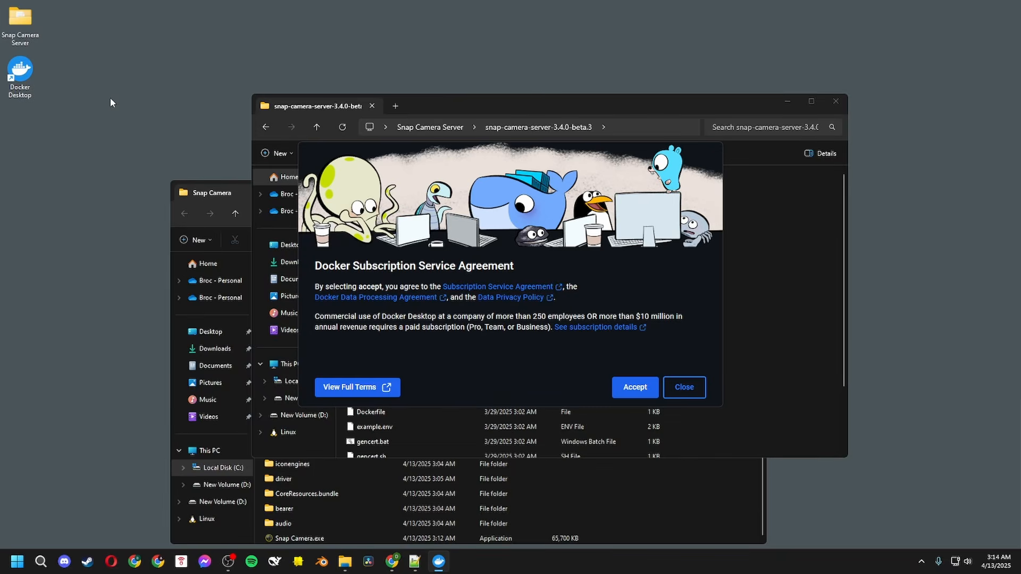
left_click(636, 390)
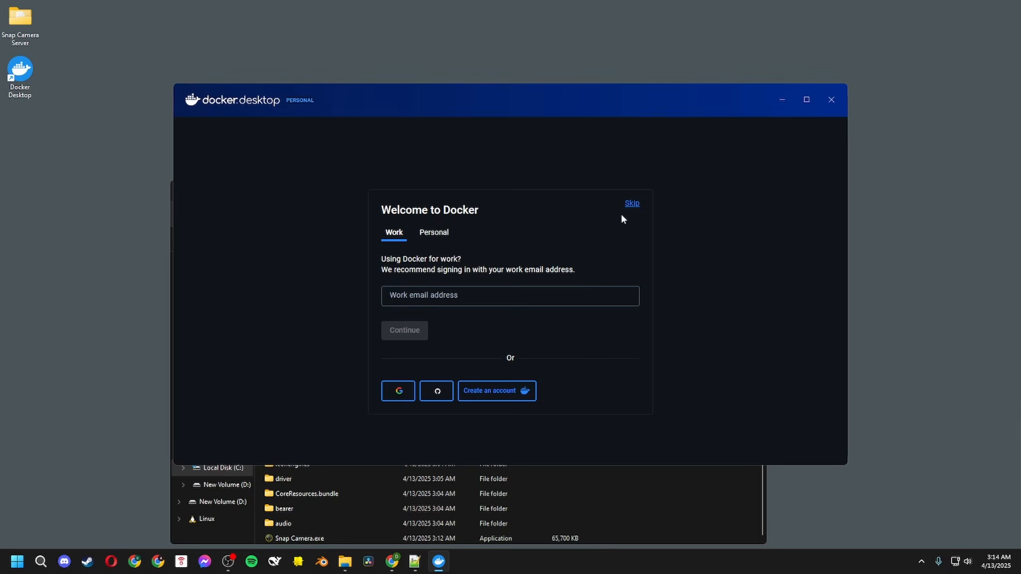
left_click(631, 203)
left_click(626, 181)
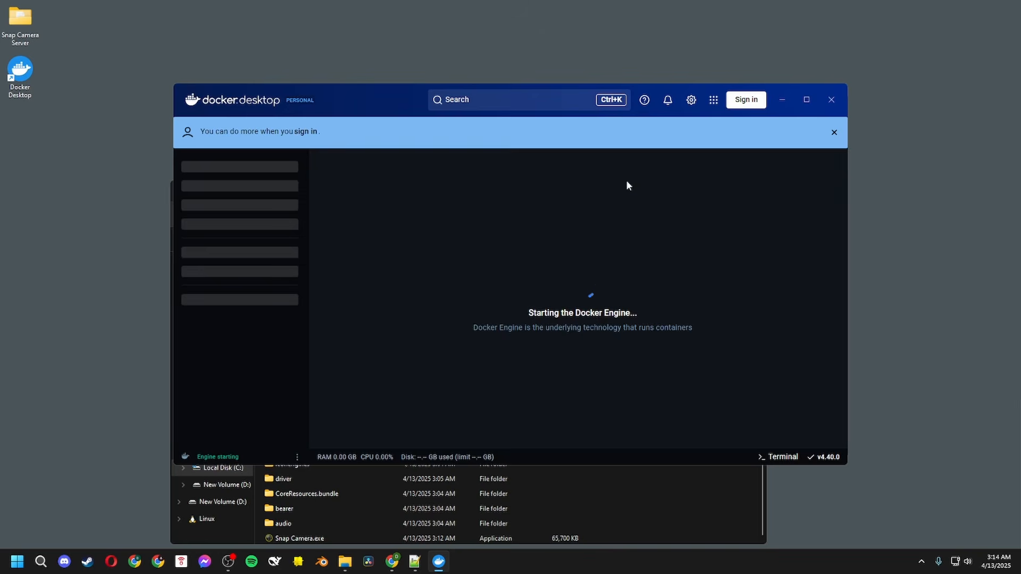
left_click(781, 99)
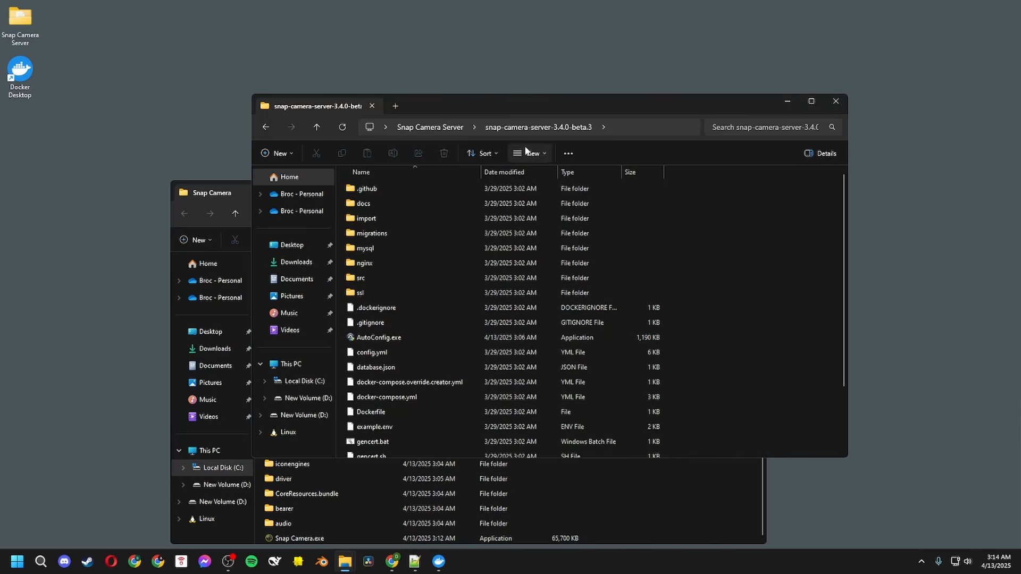
Step: Run AutoConfig.exe from the server folder, letting it past the SmartScreen warning to start the containers
left_click_drag(540, 110, 518, 69)
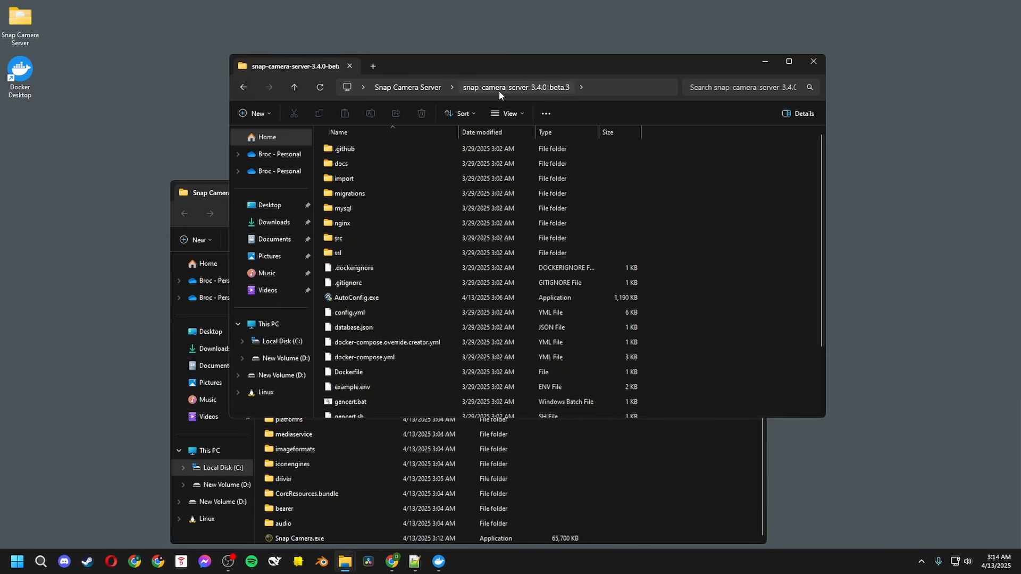
double_click(446, 299)
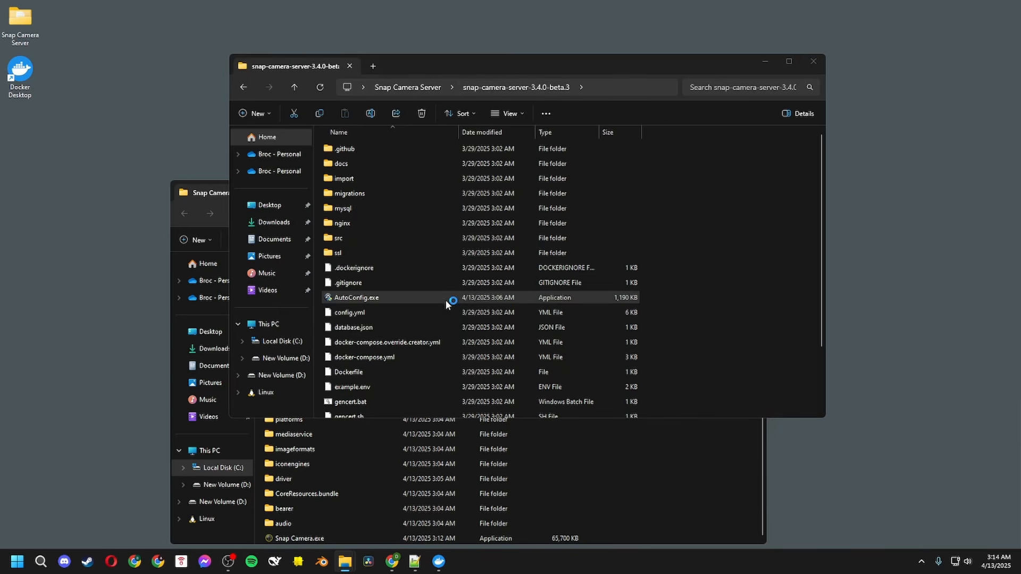
left_click(395, 203)
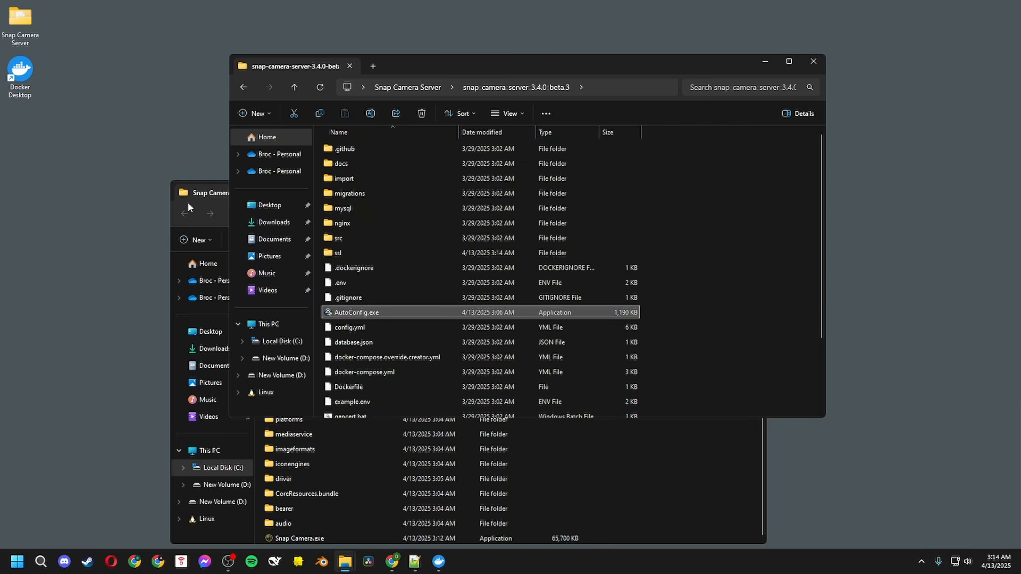
left_click(190, 203)
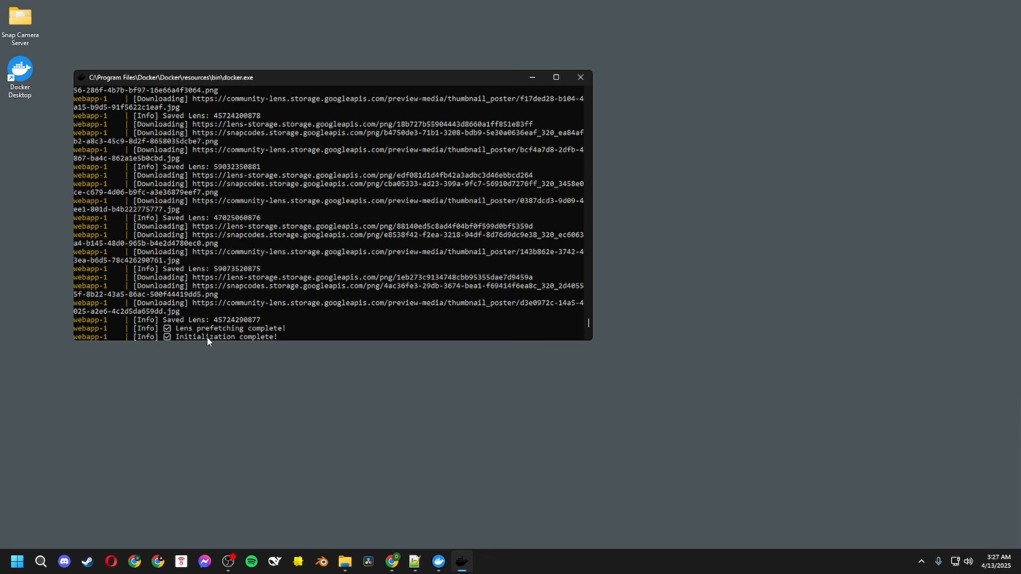
Step: Stop the server containers and open the server's .env file in Notepad at BRIDGE_API_TOKEN=
left_click(587, 85)
double_click(20, 22)
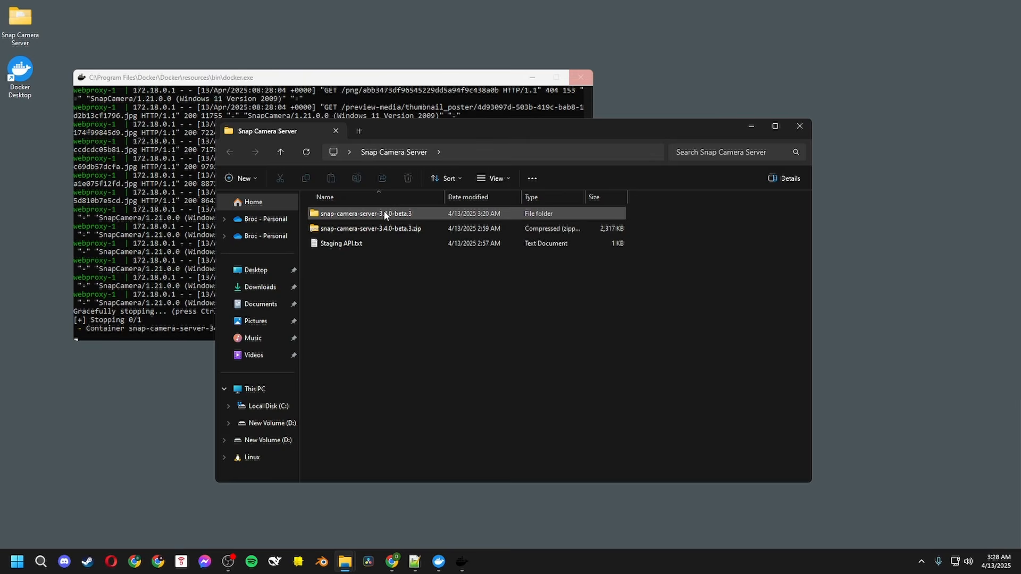
double_click(385, 214)
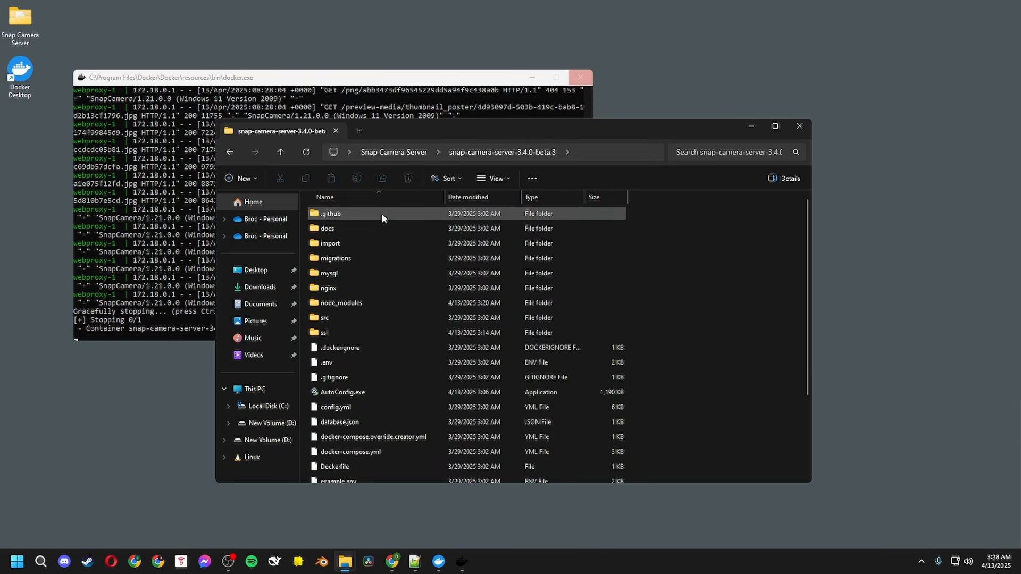
double_click(340, 364)
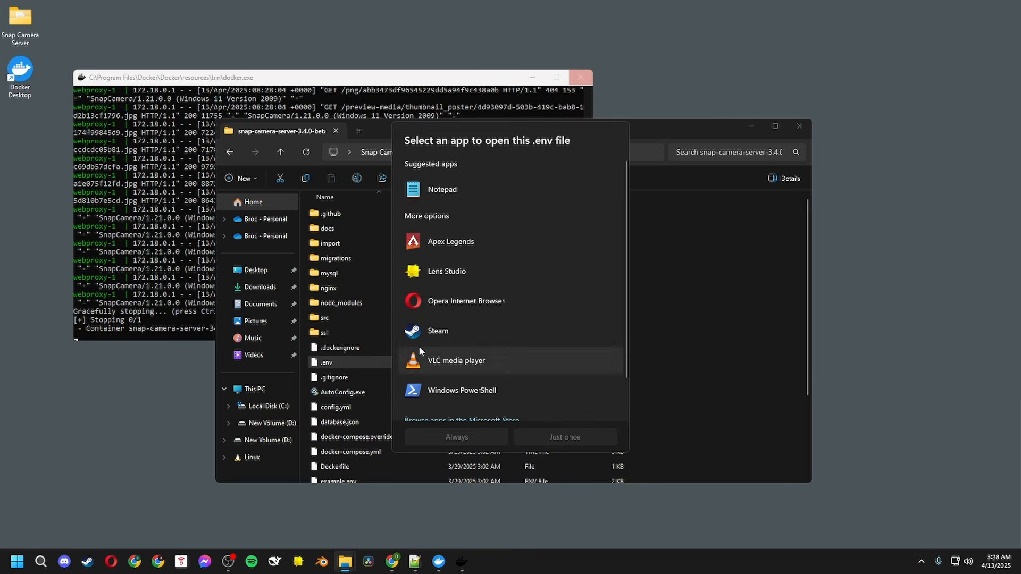
left_click(464, 189)
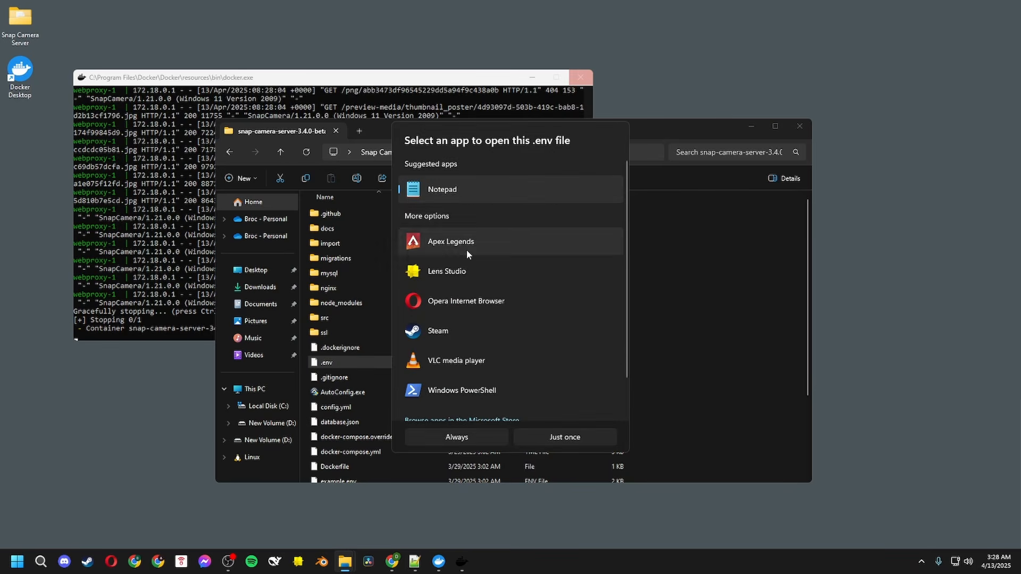
left_click(543, 437)
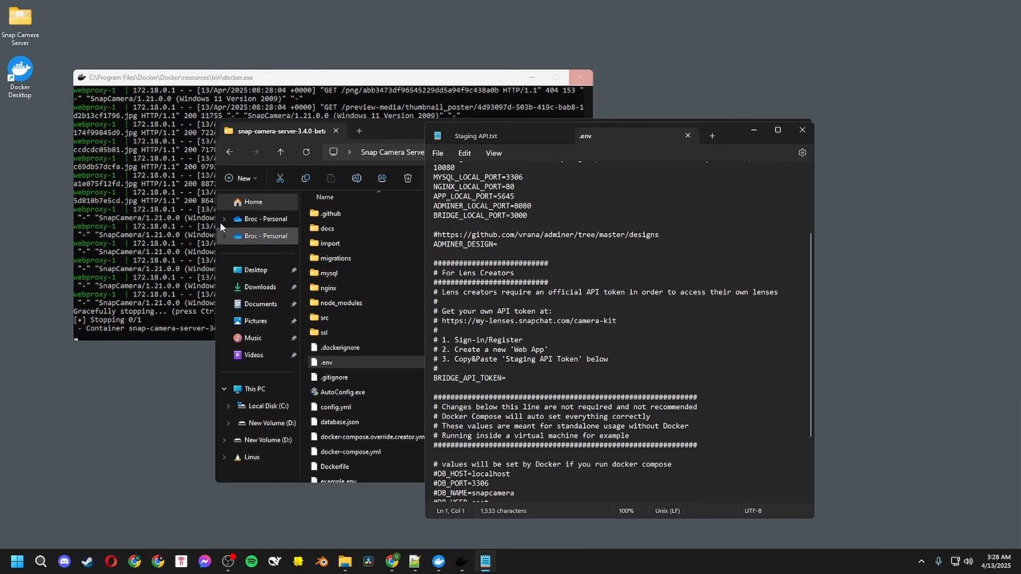
left_click(517, 381)
Step: Copy the staging API token from Staging API.txt and paste it after BRIDGE_API_TOKEN=
double_click(21, 24)
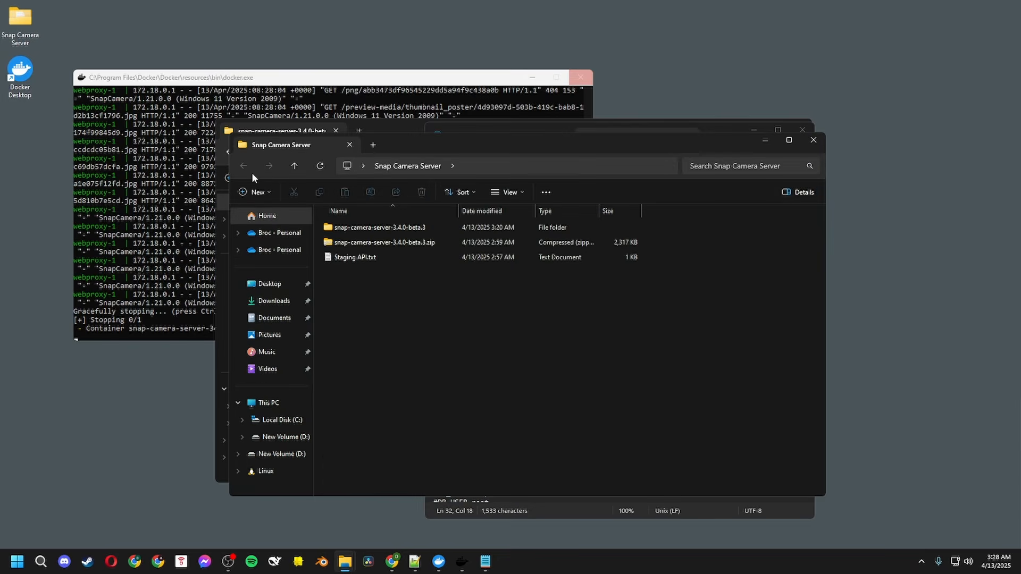
double_click(391, 258)
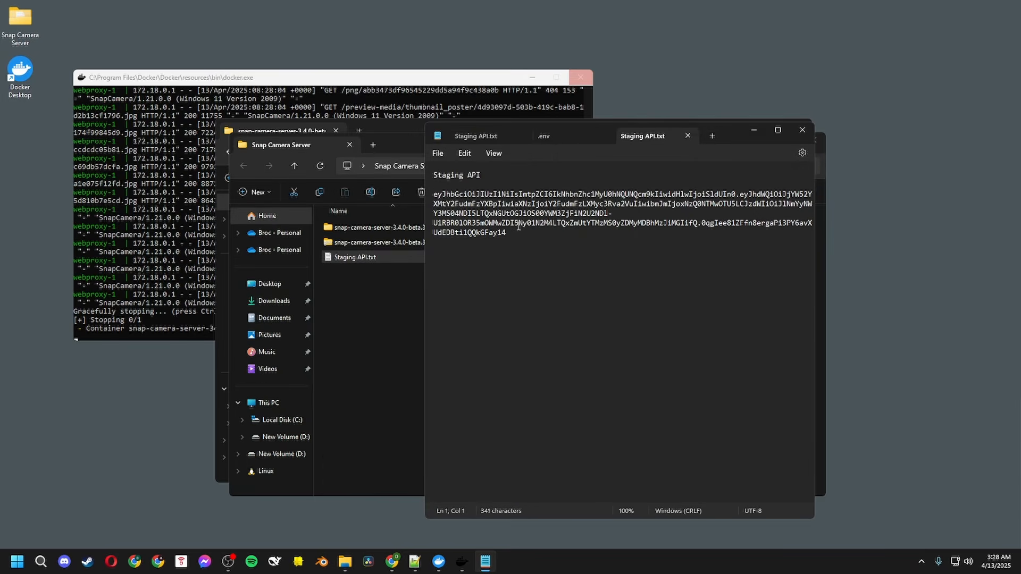
left_click_drag(516, 237, 421, 196)
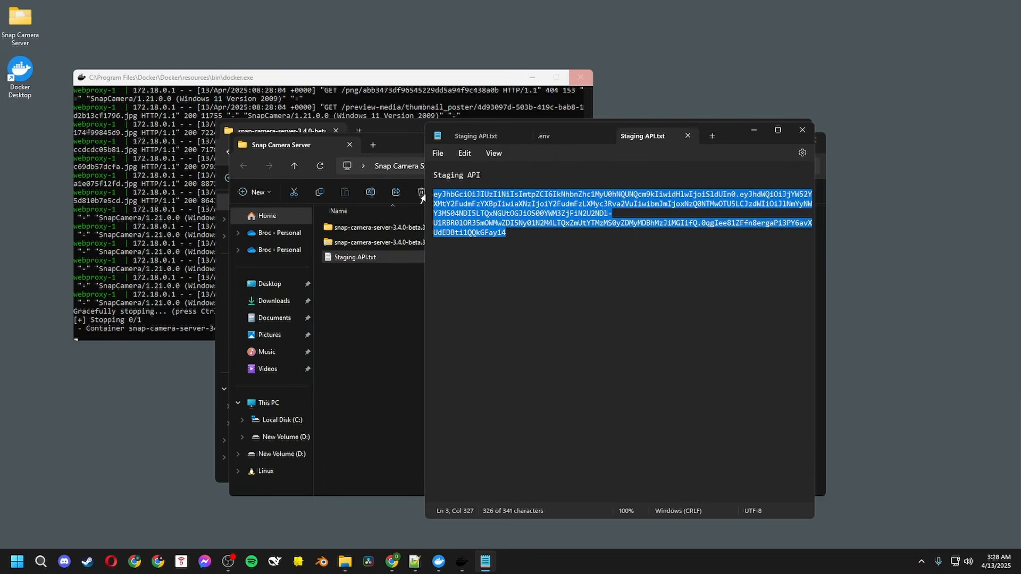
right_click(451, 198)
left_click(492, 253)
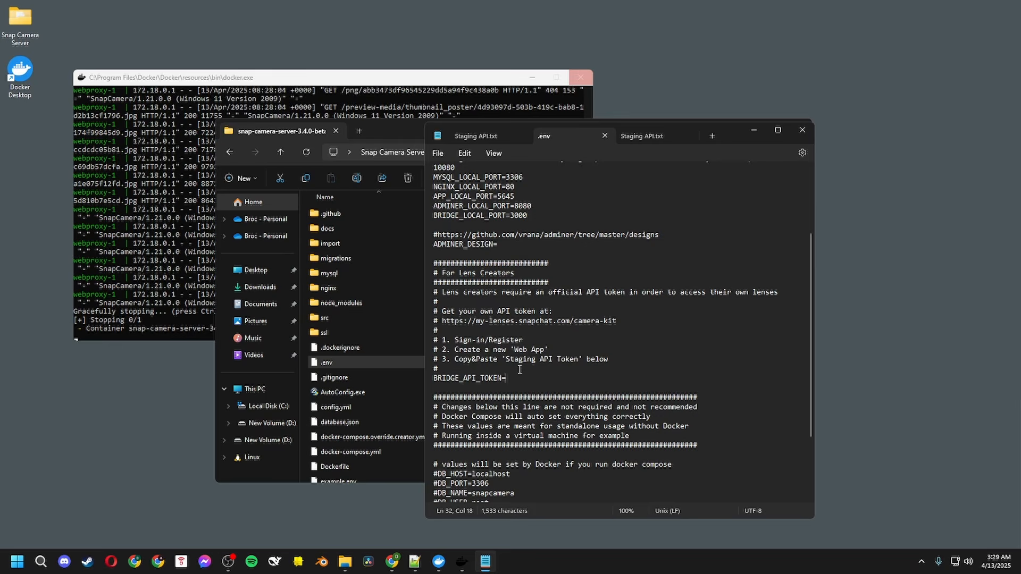
key("ctrl+v")
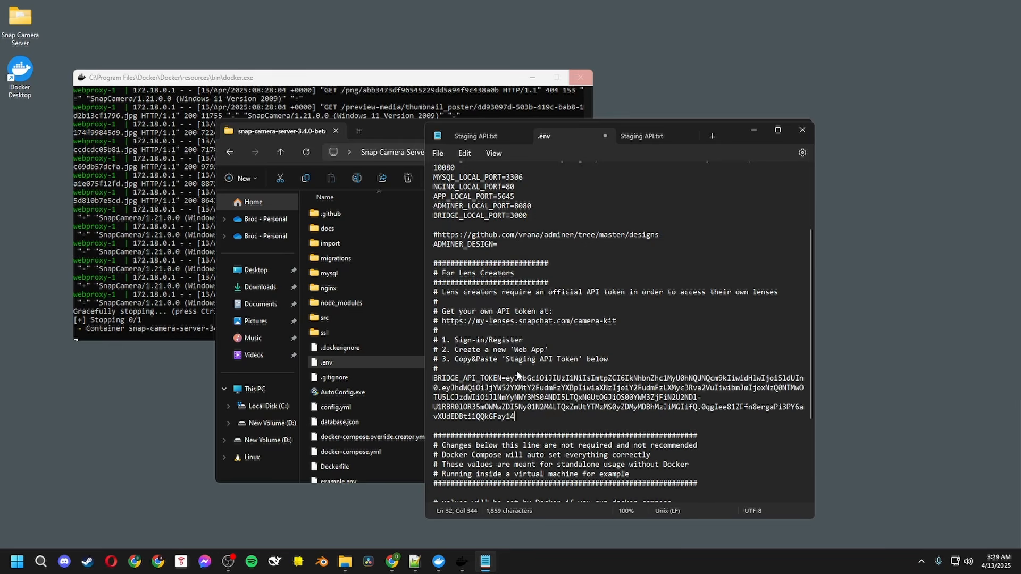
Step: Save the edited .env file and close Notepad
left_click(443, 151)
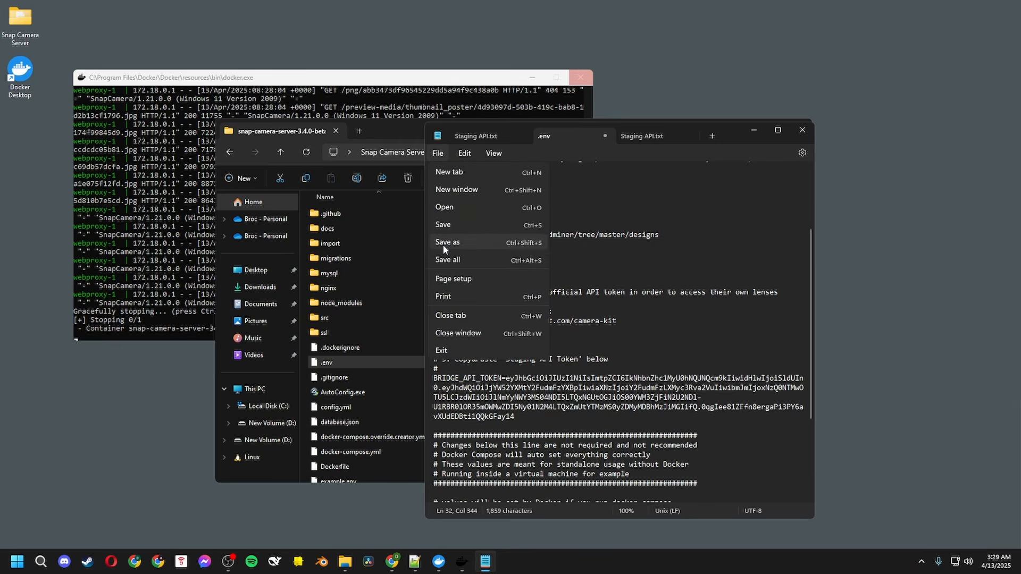
left_click(448, 224)
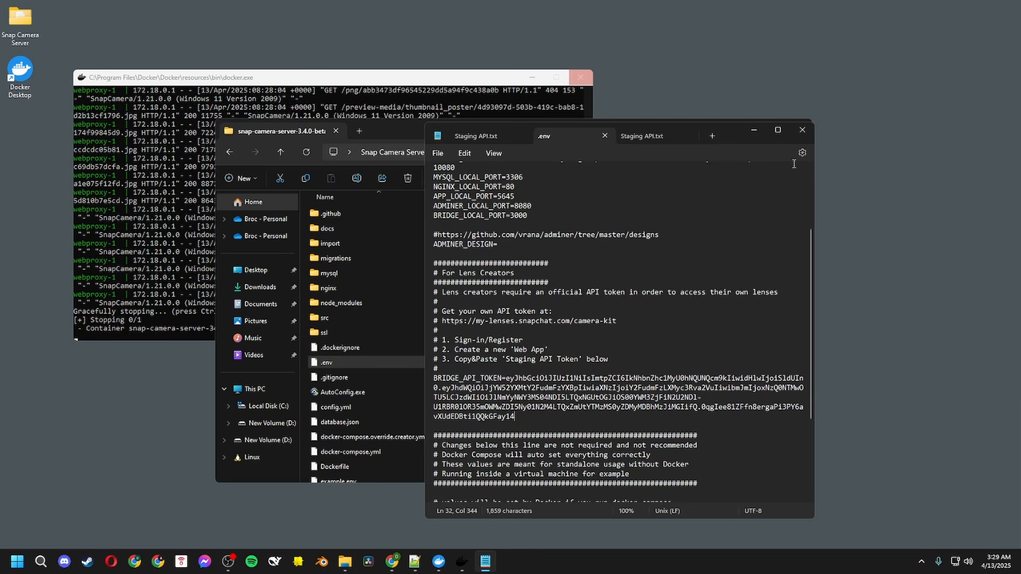
left_click(797, 133)
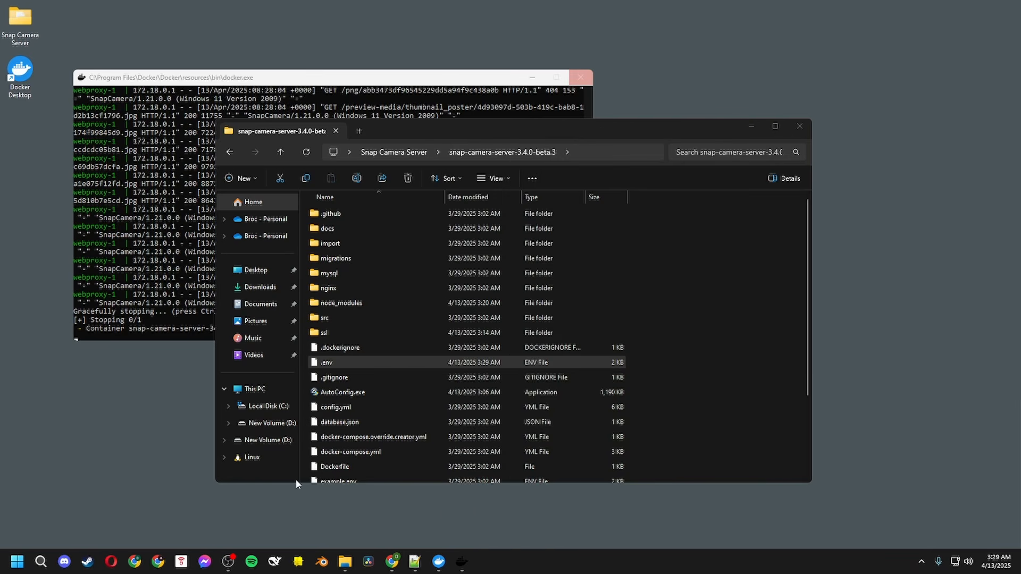
Step: Go to my-lenses.snapchat.com/camera-kit in a new browser tab
mouse_move(392, 561)
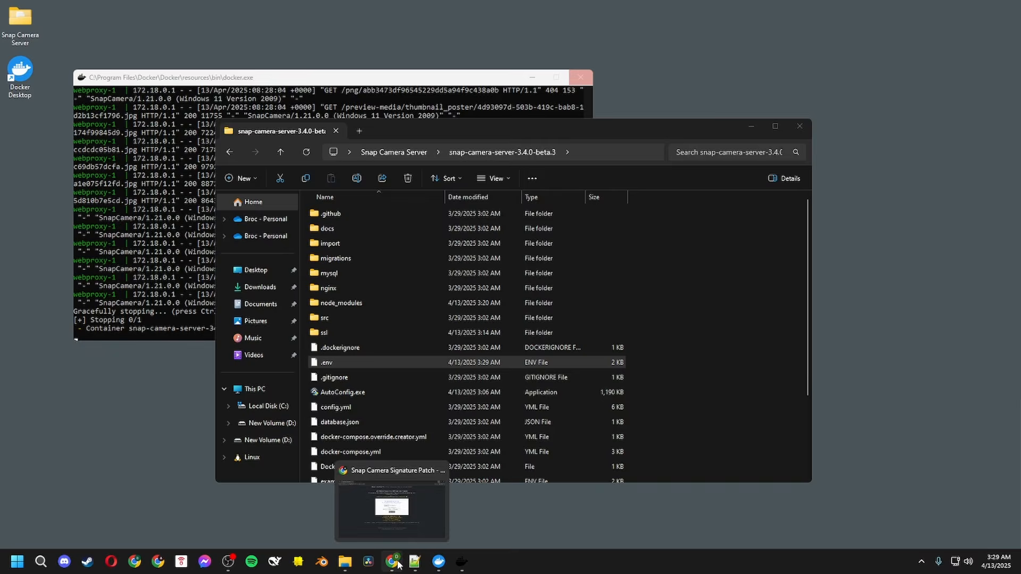
left_click(430, 475)
key("ctrl+t")
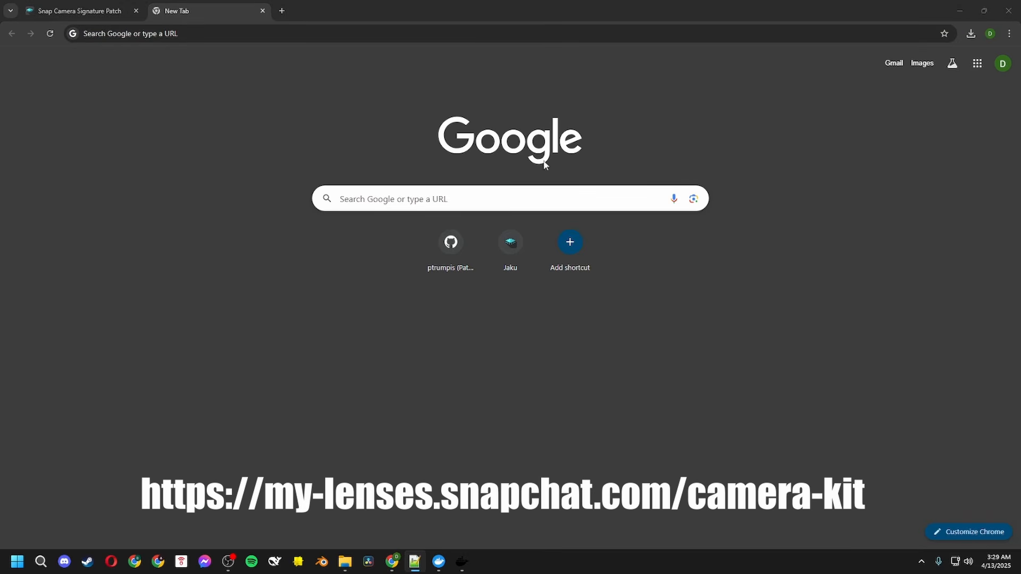
left_click(334, 34)
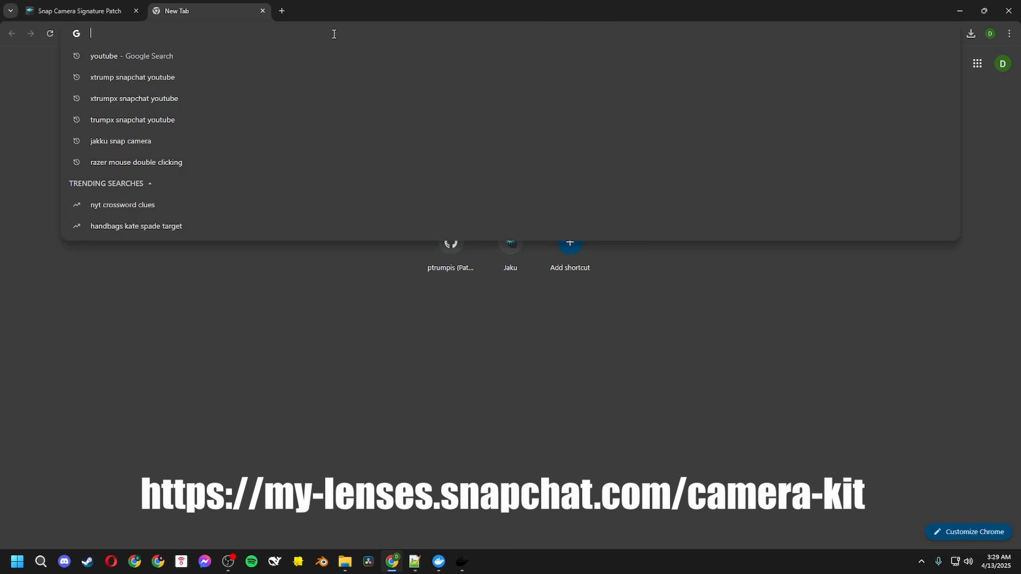
key("ctrl+v")
key("Return")
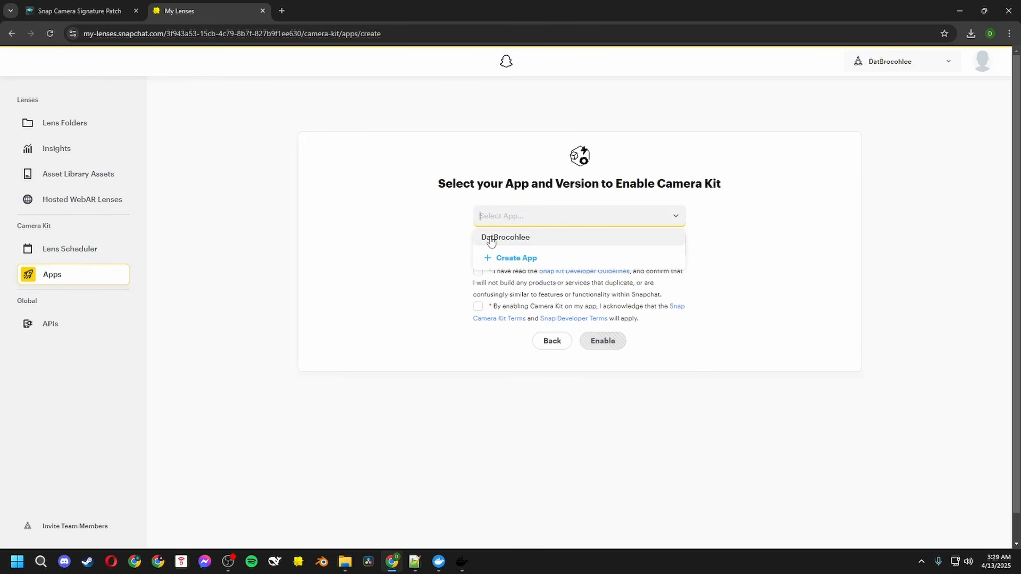
Step: Pick the existing app's Initial Version, accept both agreements, and enable Camera Kit
left_click(484, 236)
left_click(478, 271)
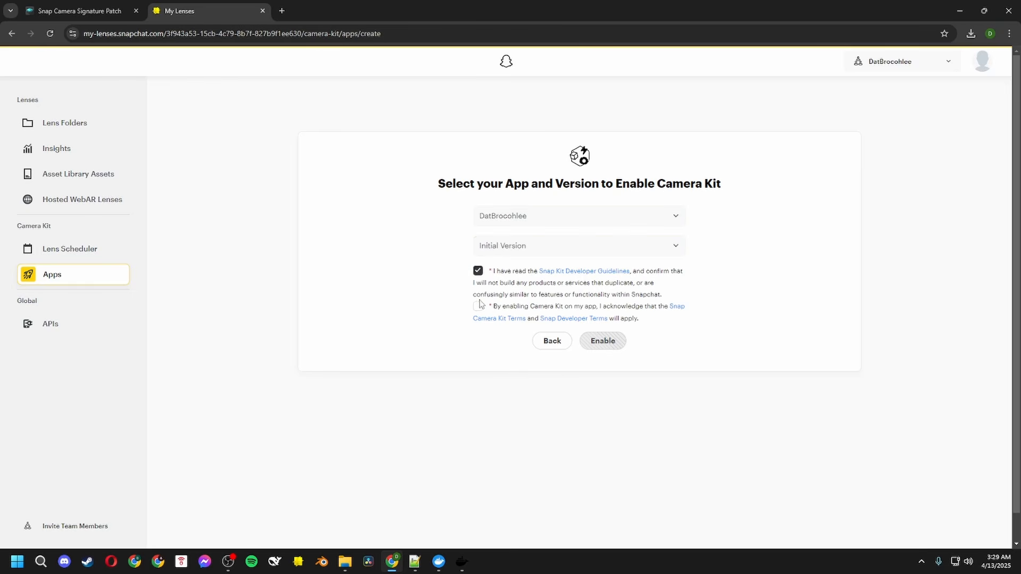
left_click(477, 306)
left_click(613, 344)
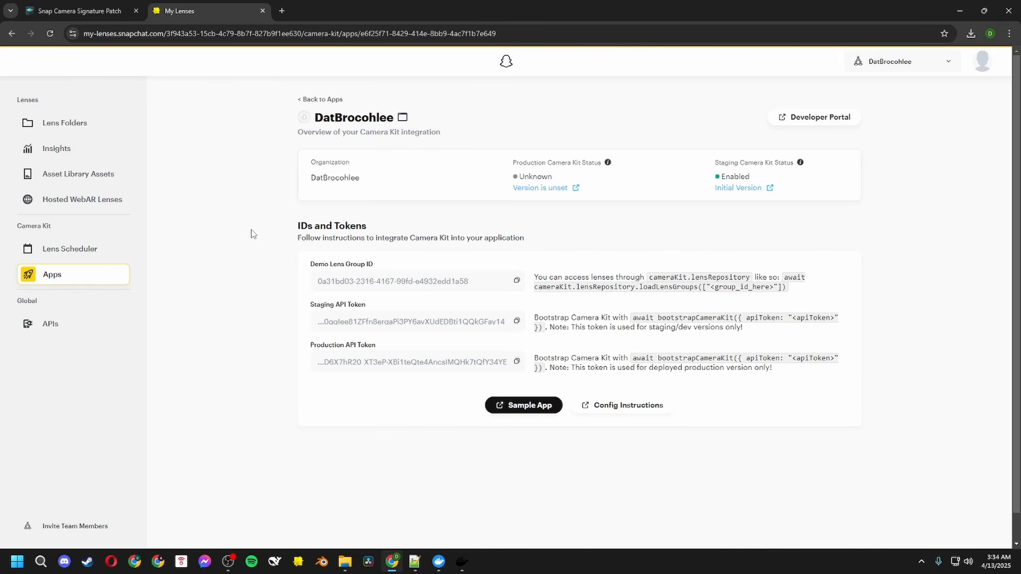
Step: View the published lens in its lens folder, then go to the Lens Scheduler's lens groups
left_click(66, 126)
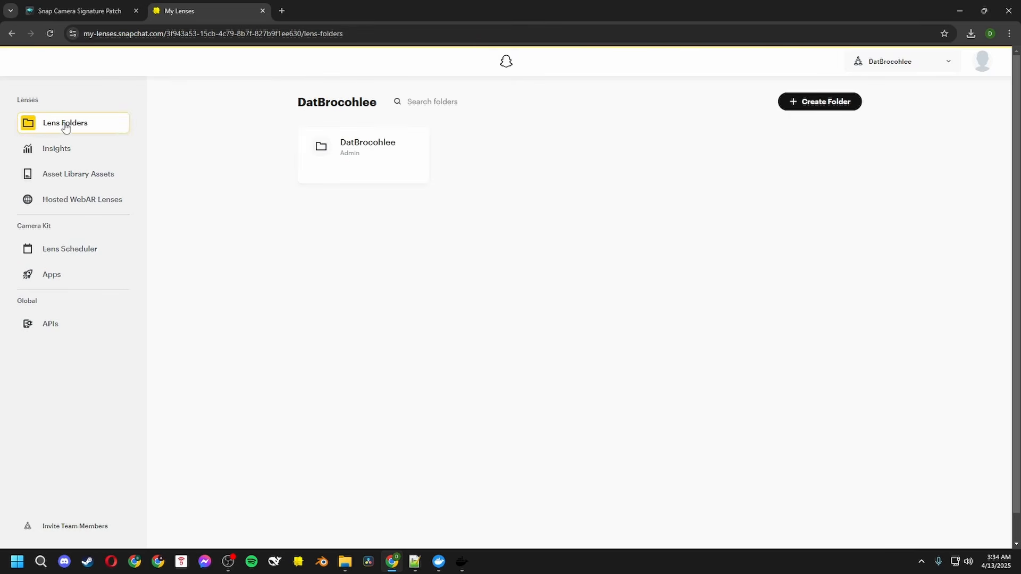
left_click(377, 150)
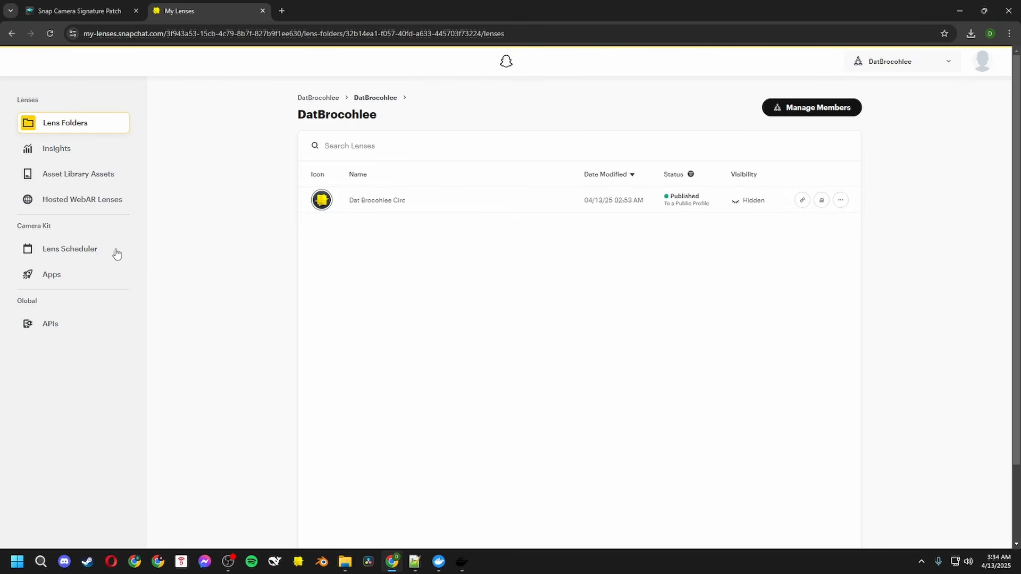
left_click(69, 254)
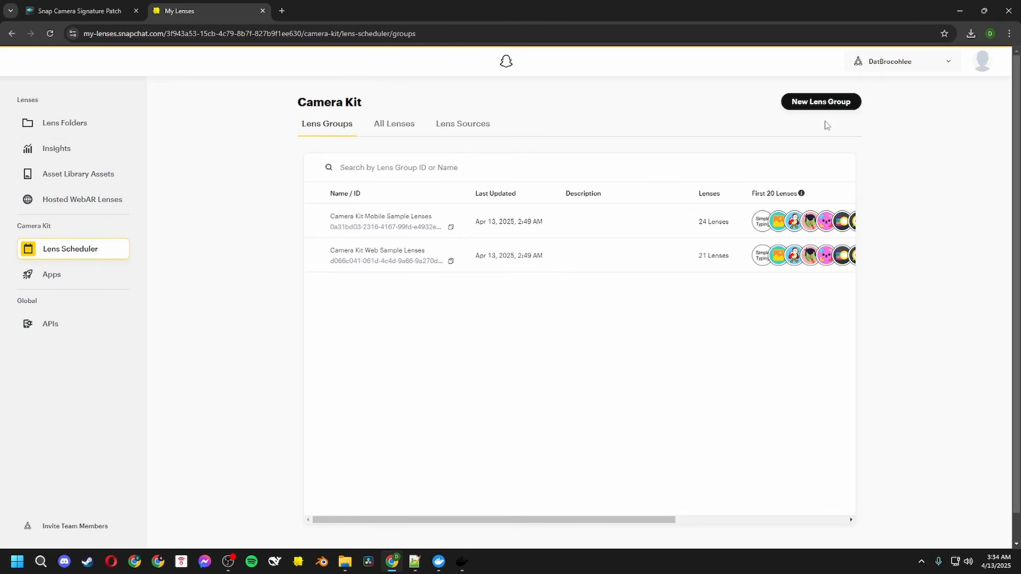
Step: Start a new lens group named after the account, tick only your own lens, and create it
left_click(815, 104)
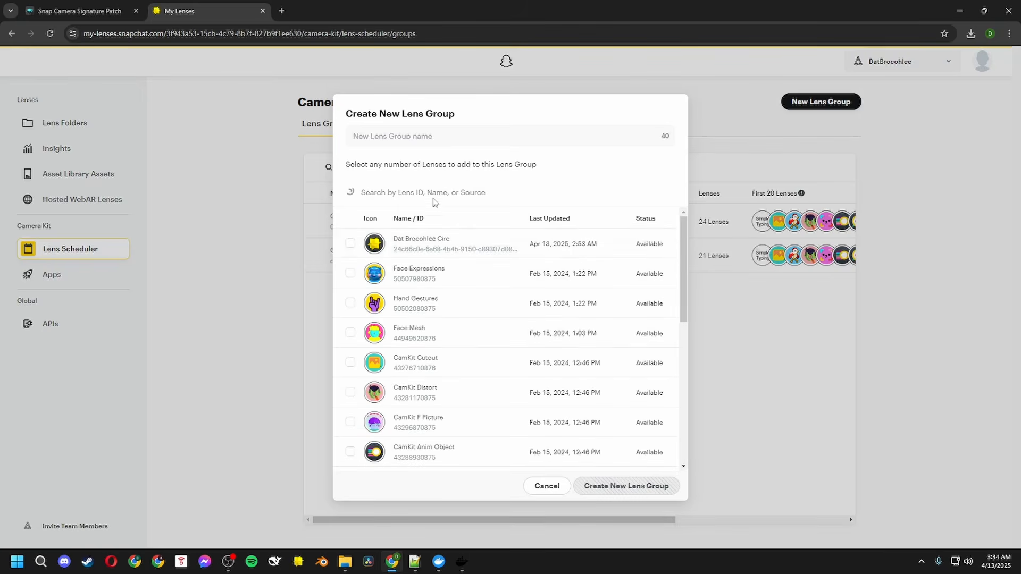
left_click(408, 137)
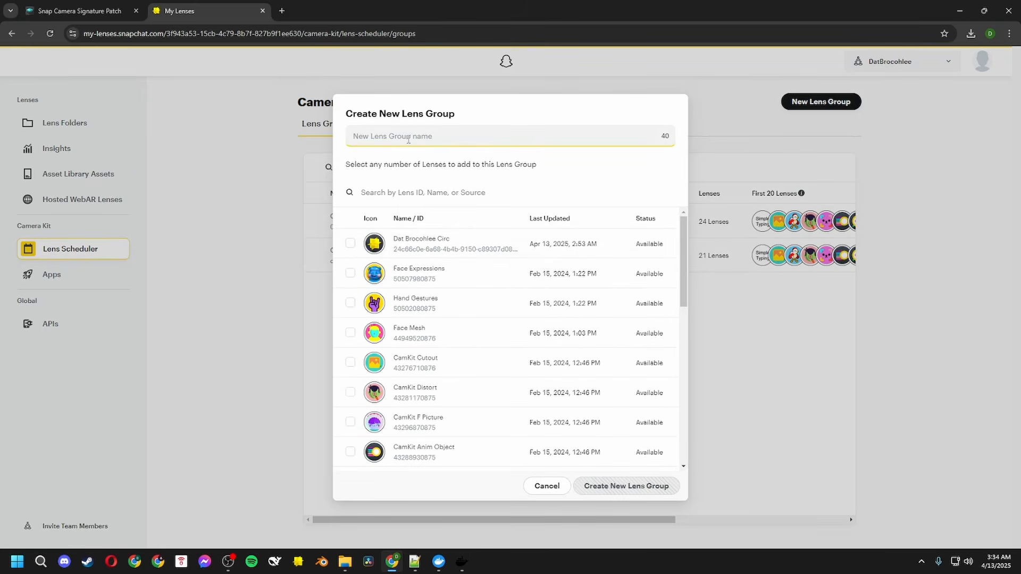
type("DatBrocohlee")
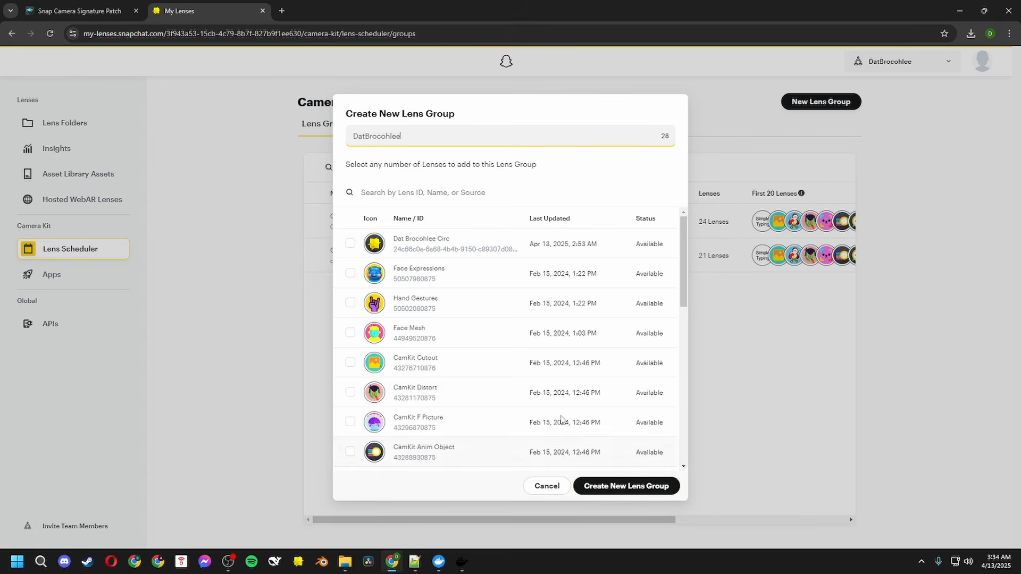
left_click(351, 244)
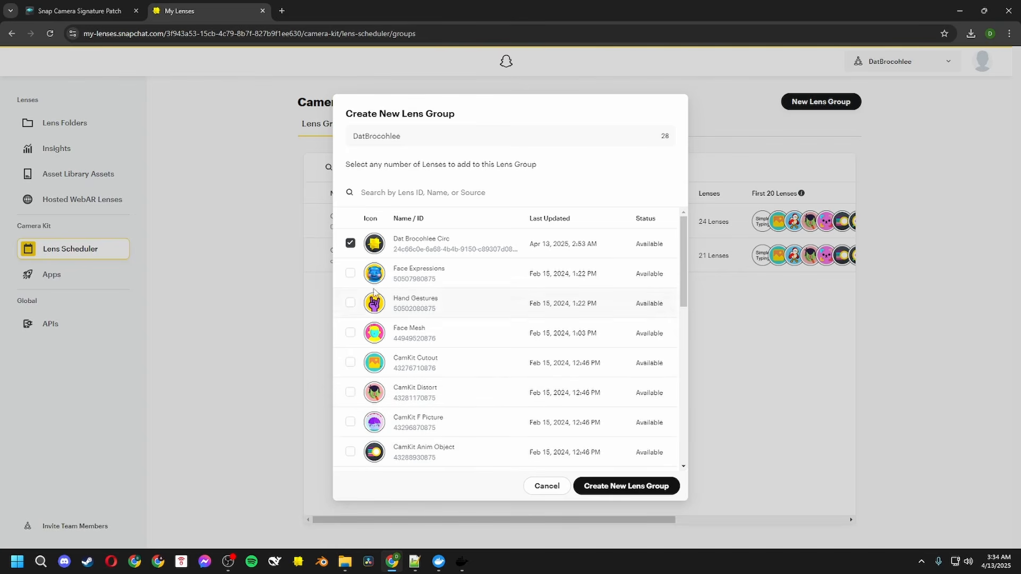
scroll(458, 335, "down", 5)
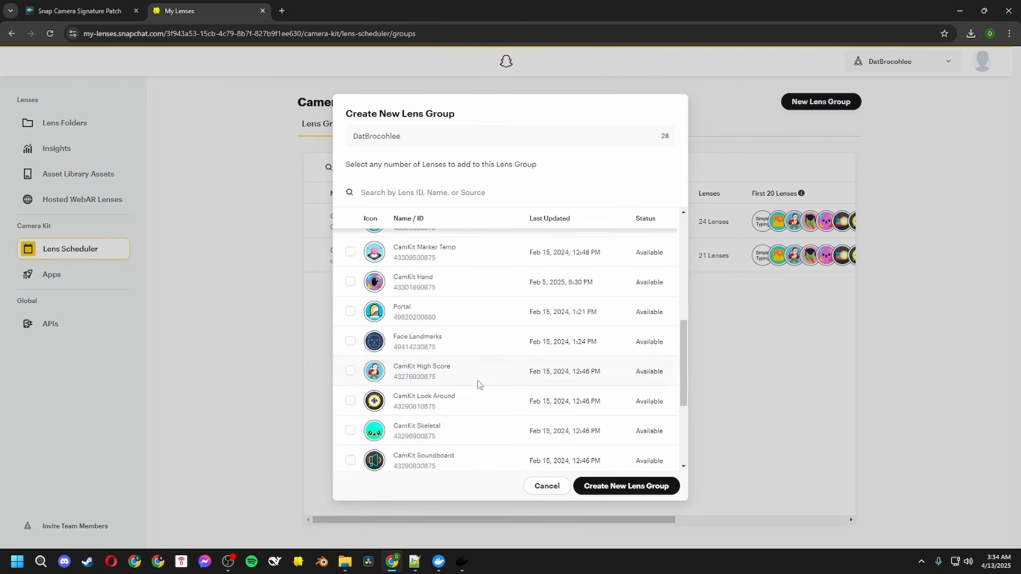
scroll(478, 385, "up", 5)
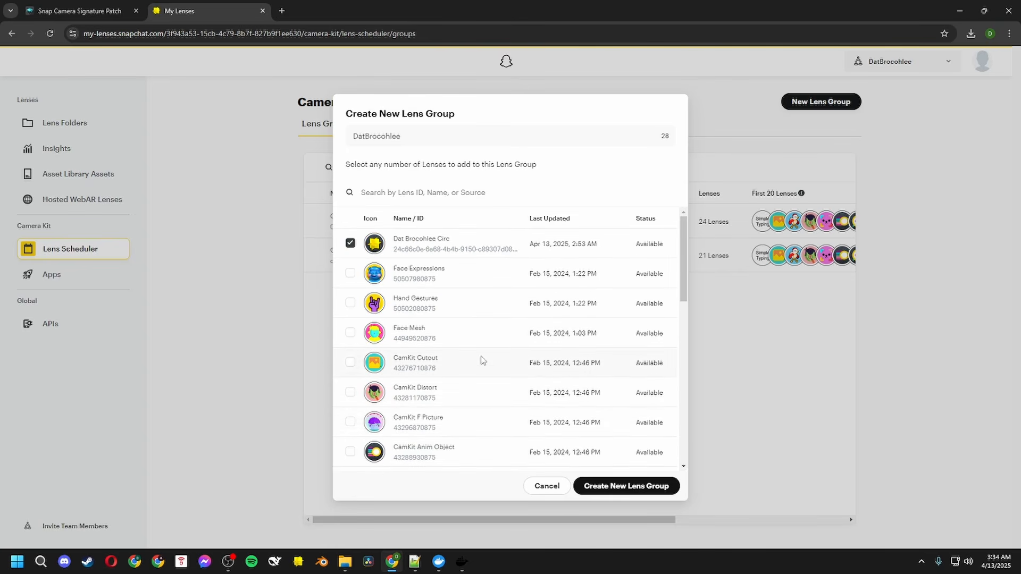
left_click(621, 494)
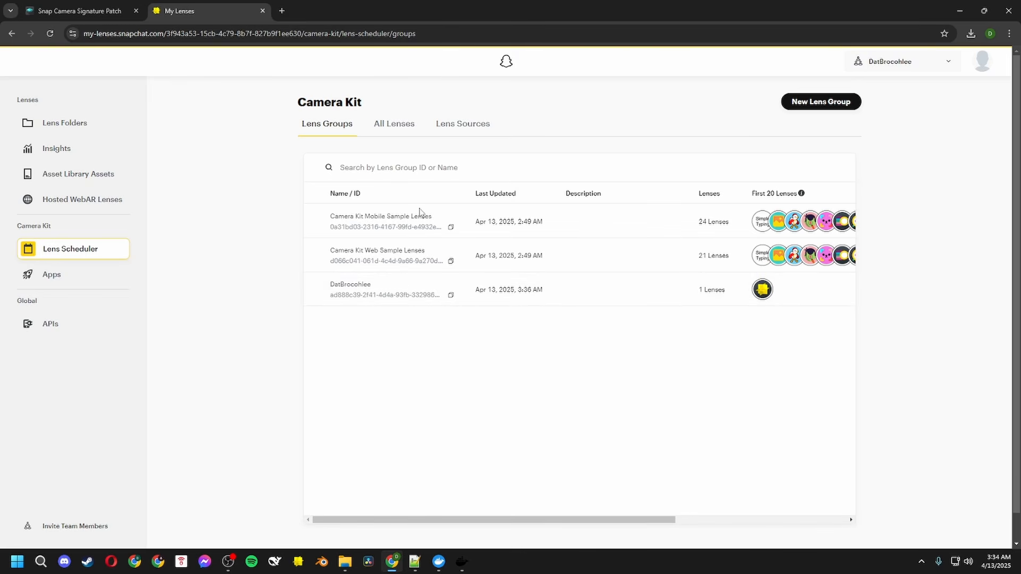
Step: Open the newly created lens group and copy its Lens Group ID
left_click(391, 296)
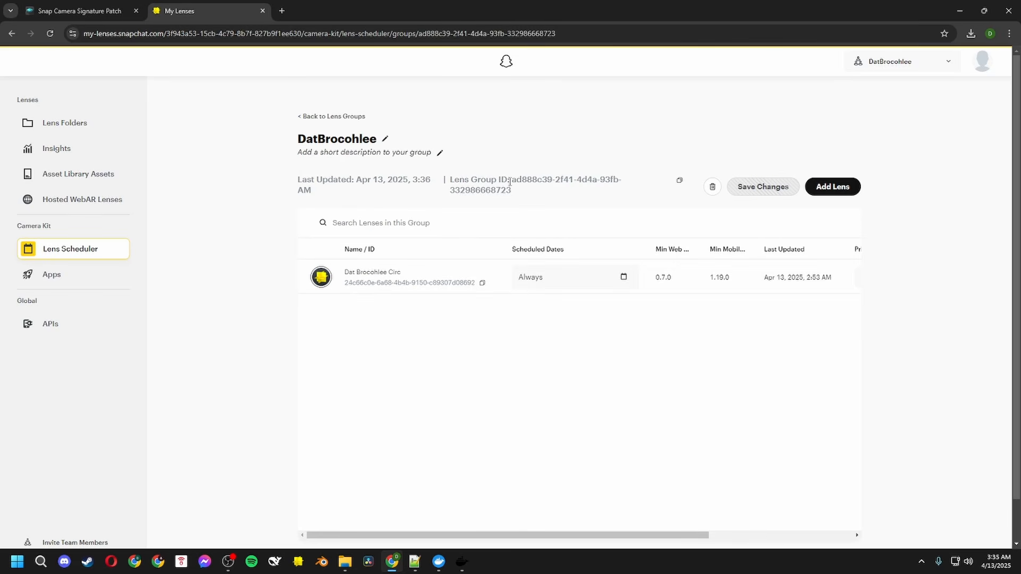
left_click_drag(512, 179, 617, 191)
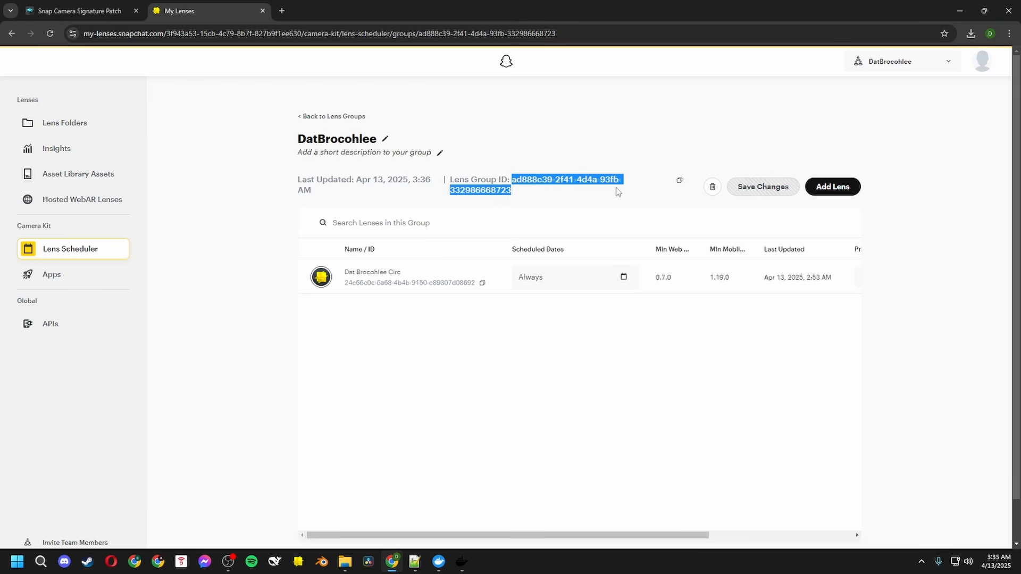
left_click(676, 183)
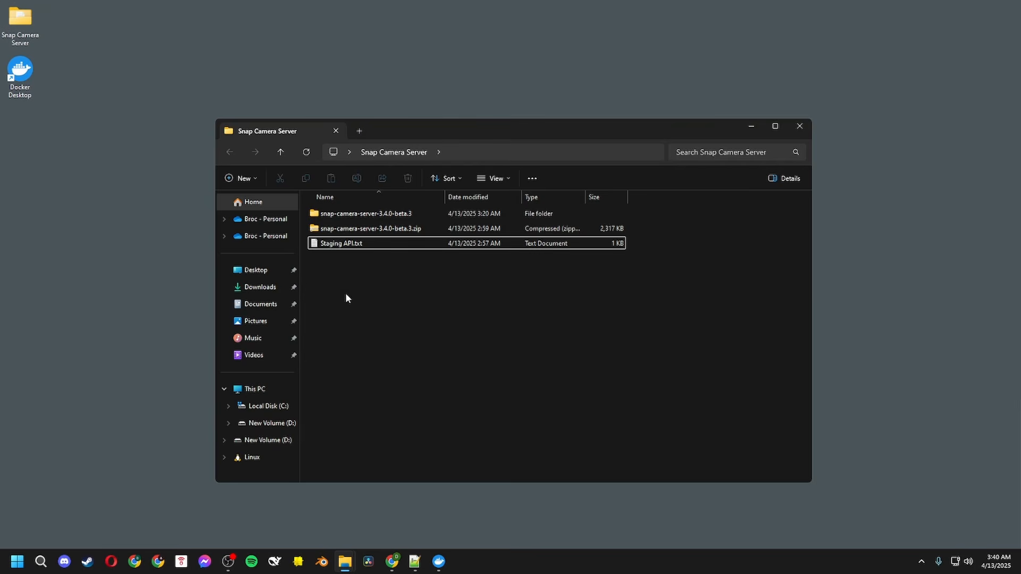
Step: Paste the lens group ID under a 'Lens group id' heading in Staging API.txt and close Notepad
double_click(350, 245)
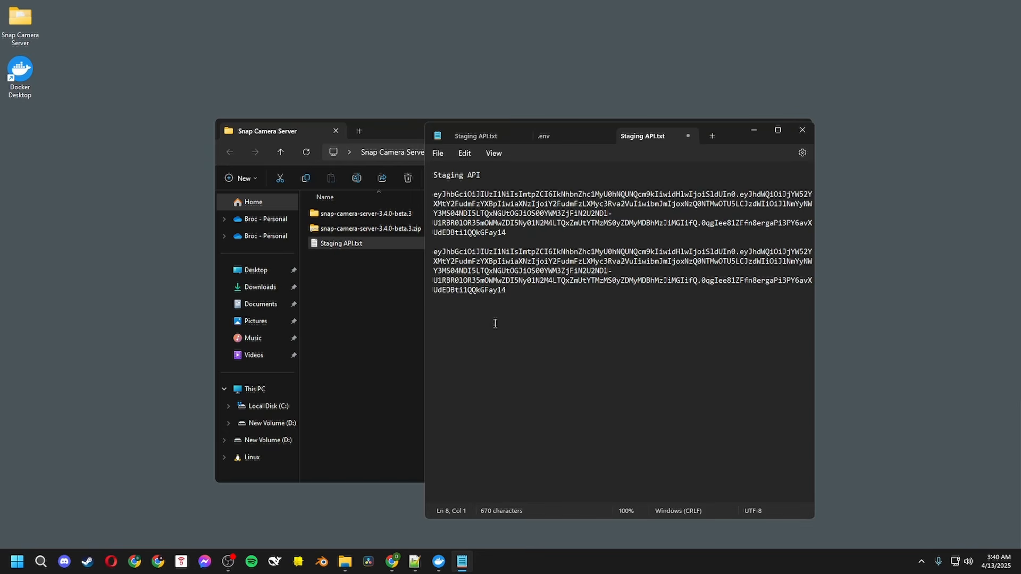
type("Lens group id")
key("Return")
key("Return")
key("ctrl+v")
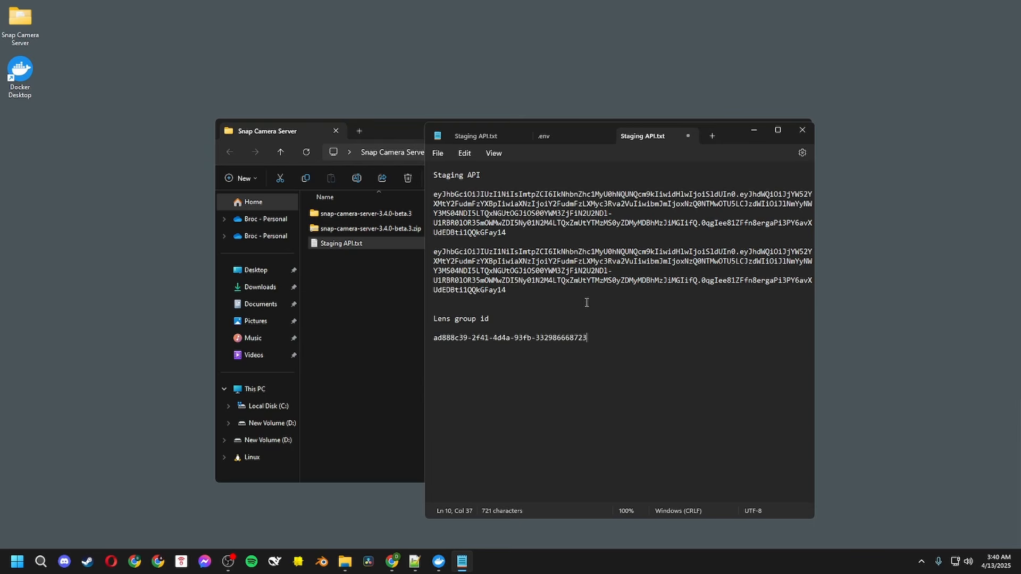
left_click(802, 131)
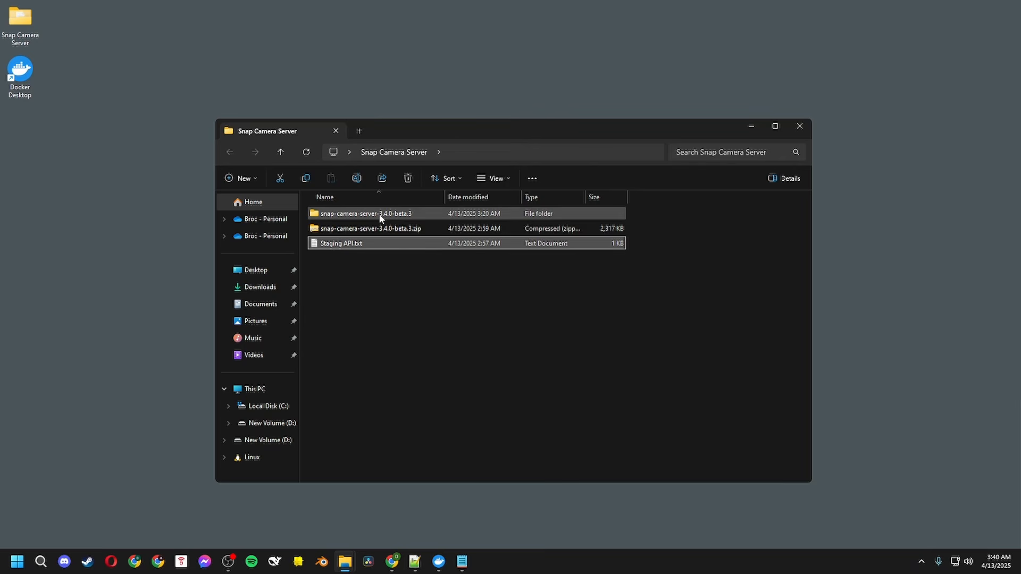
Step: Copy the server folder's full path from the address bar
left_click(582, 154)
right_click(587, 147)
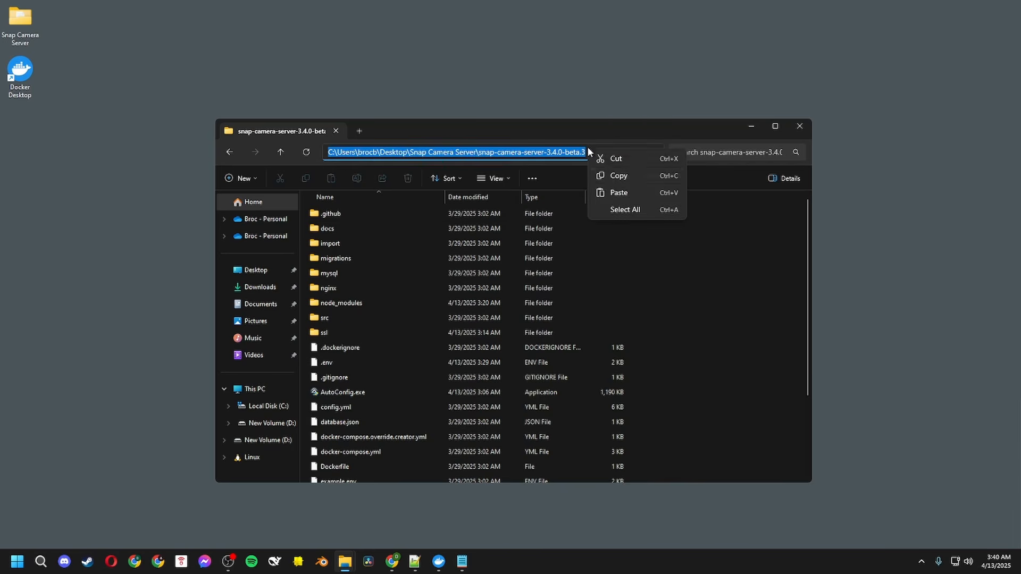
left_click(620, 177)
Step: Open PowerShell as Administrator and change into the snap-camera-server-3.4.0-beta.3 folder
left_click(19, 569)
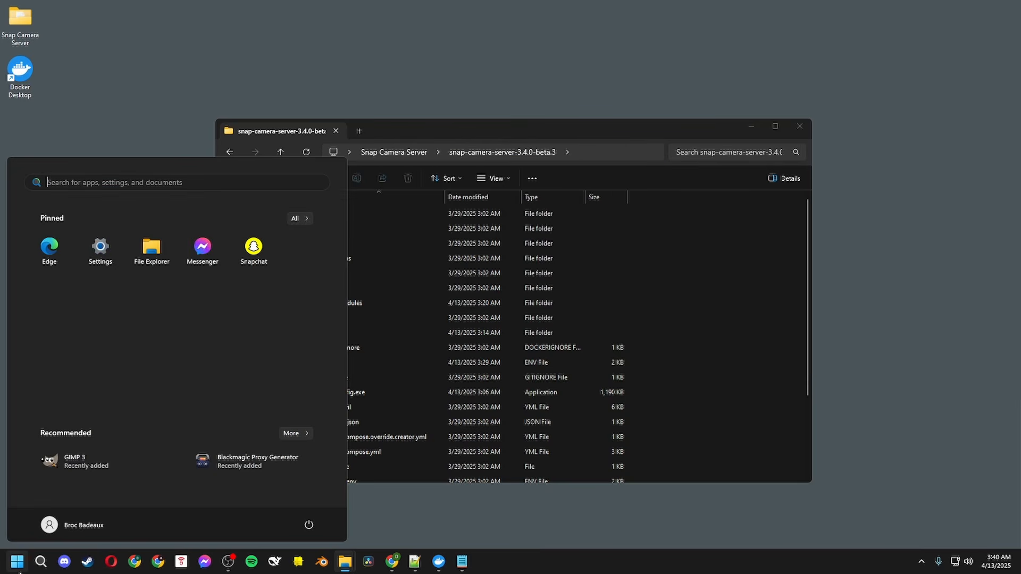
type("wind")
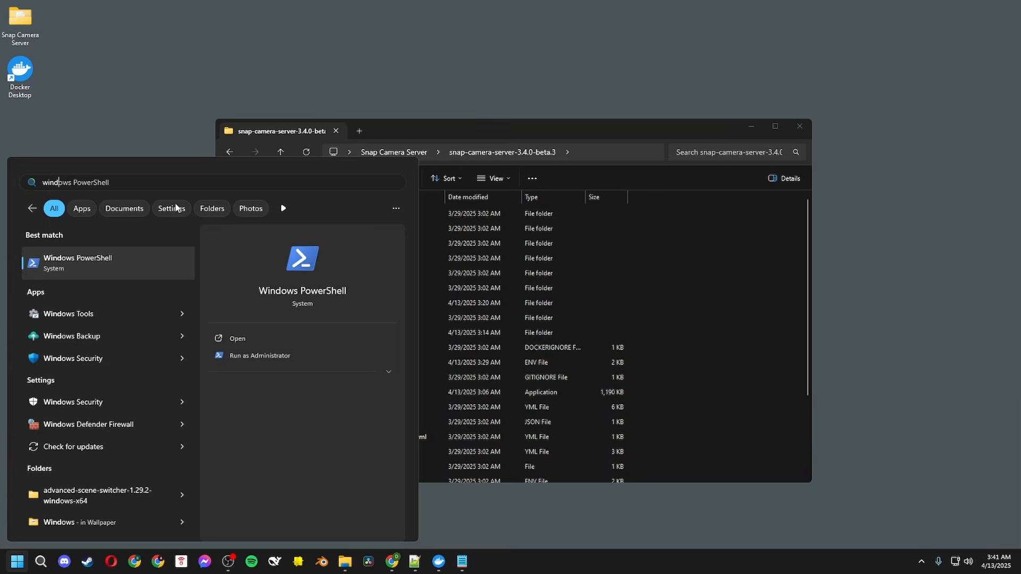
left_click(249, 356)
type("c")
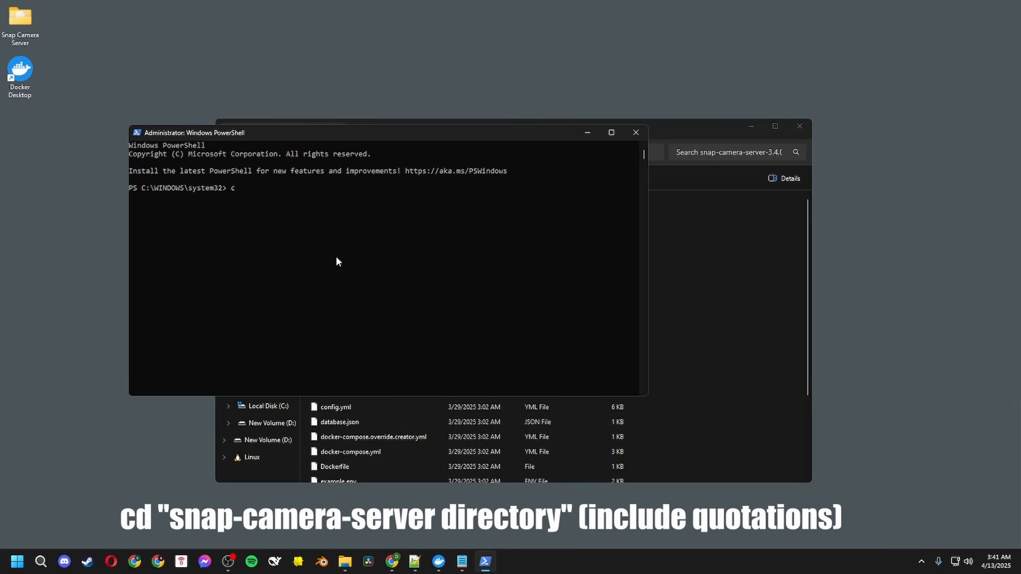
type("d \"")
key("ctrl+v")
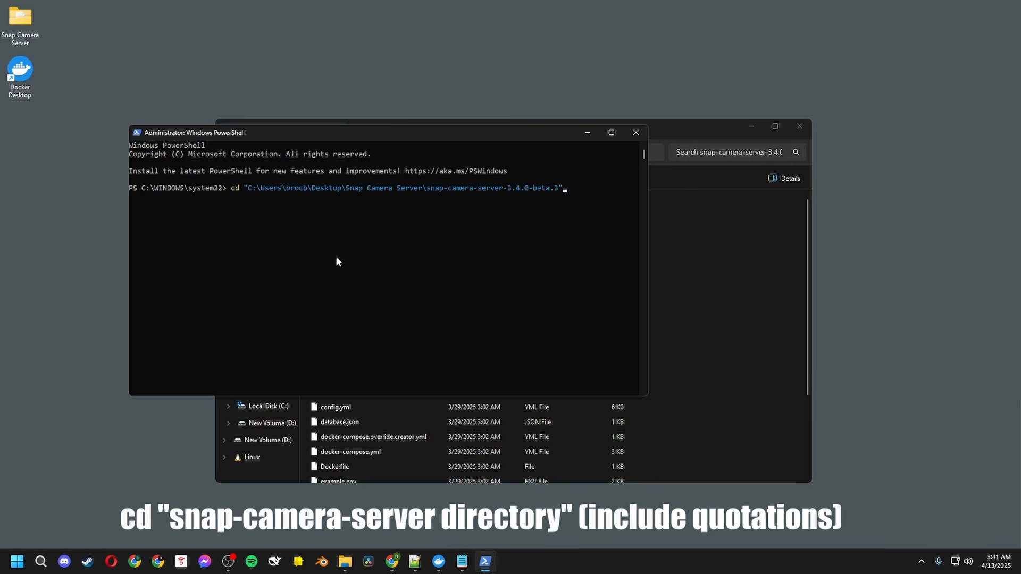
key("Return")
Step: Run 'docker compose --profile creator up' to start the server containers, then minimize the Staging API notes
left_click(488, 233)
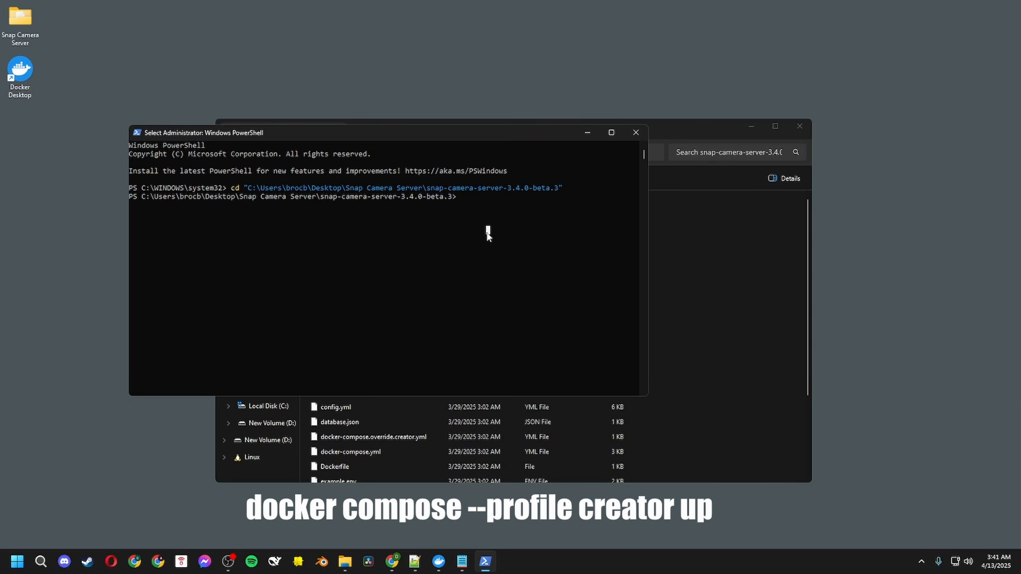
type("docker")
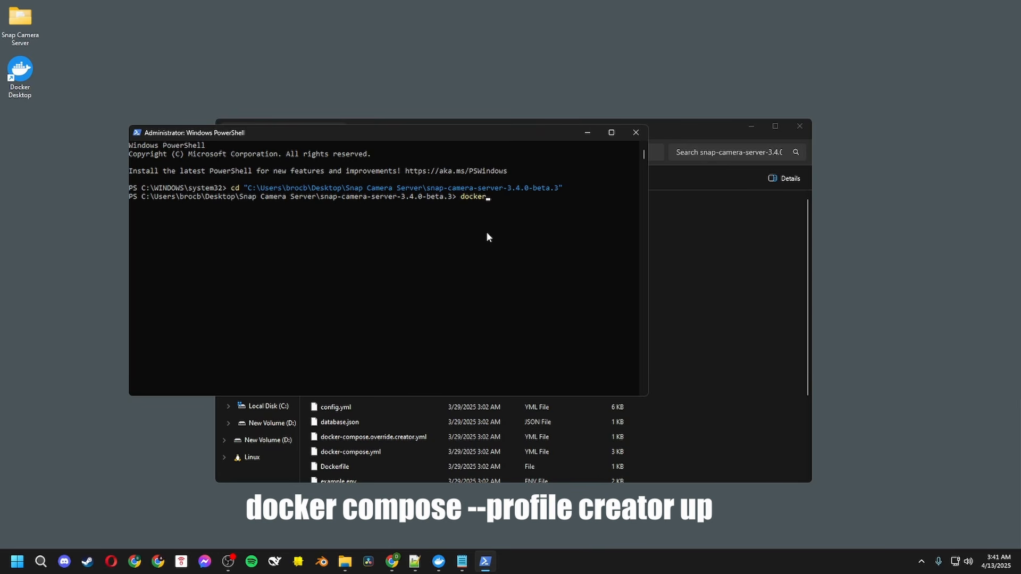
type(" compose --profile creator up")
key("Return")
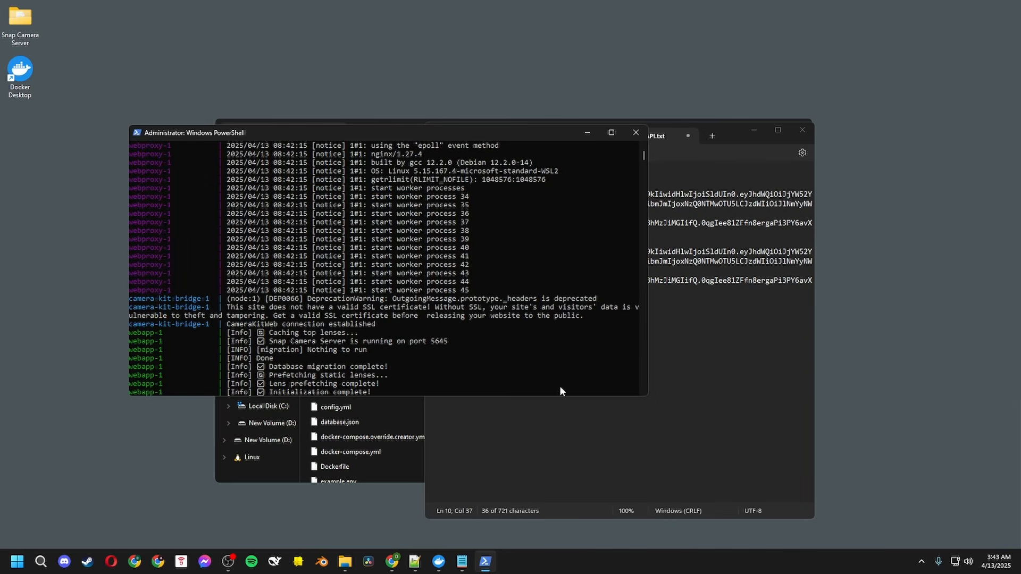
left_click(747, 337)
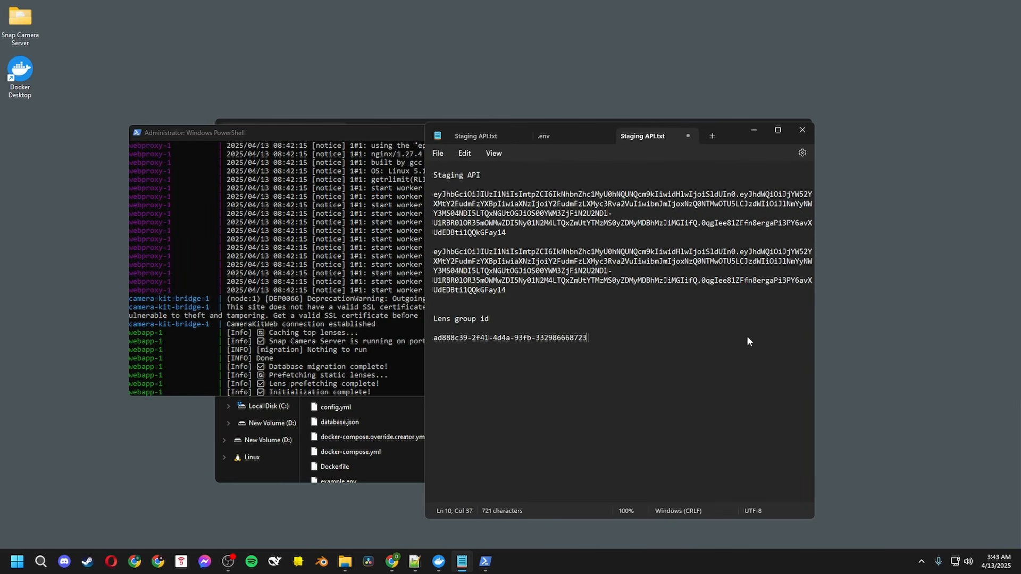
left_click(753, 131)
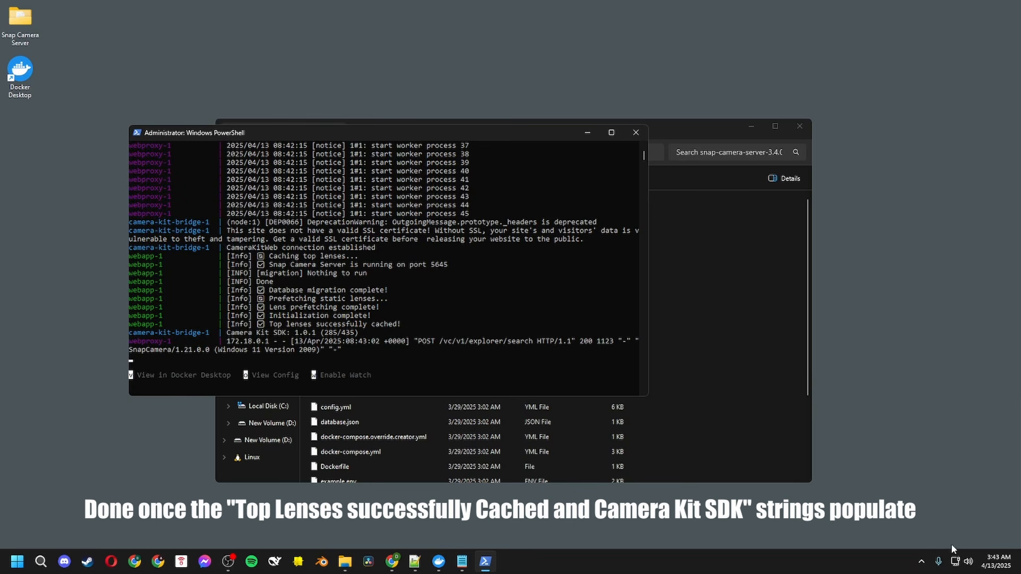
Step: Copy the Lens group id from the Staging API notes
left_click(462, 562)
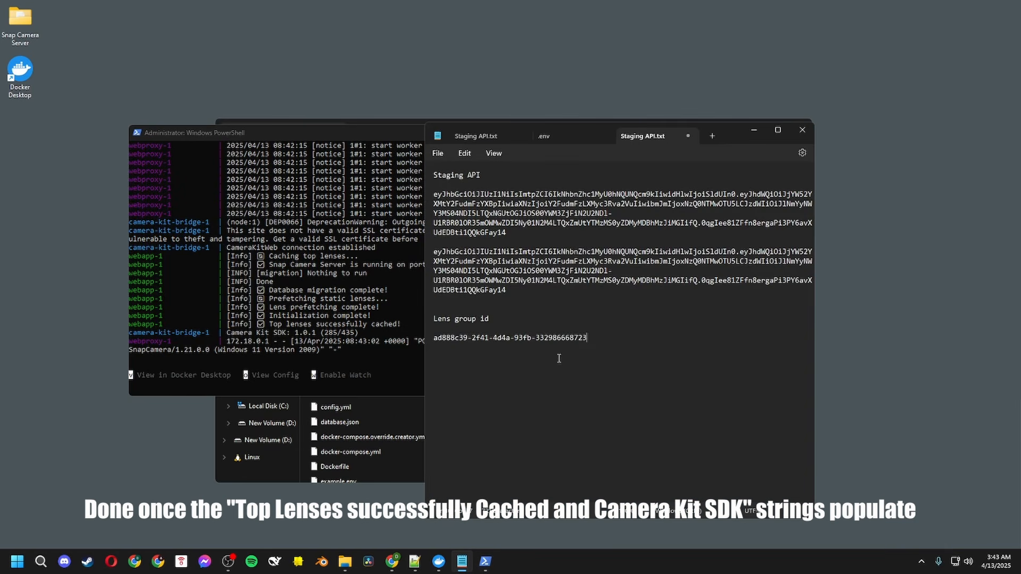
left_click_drag(584, 343, 429, 342)
right_click(432, 342)
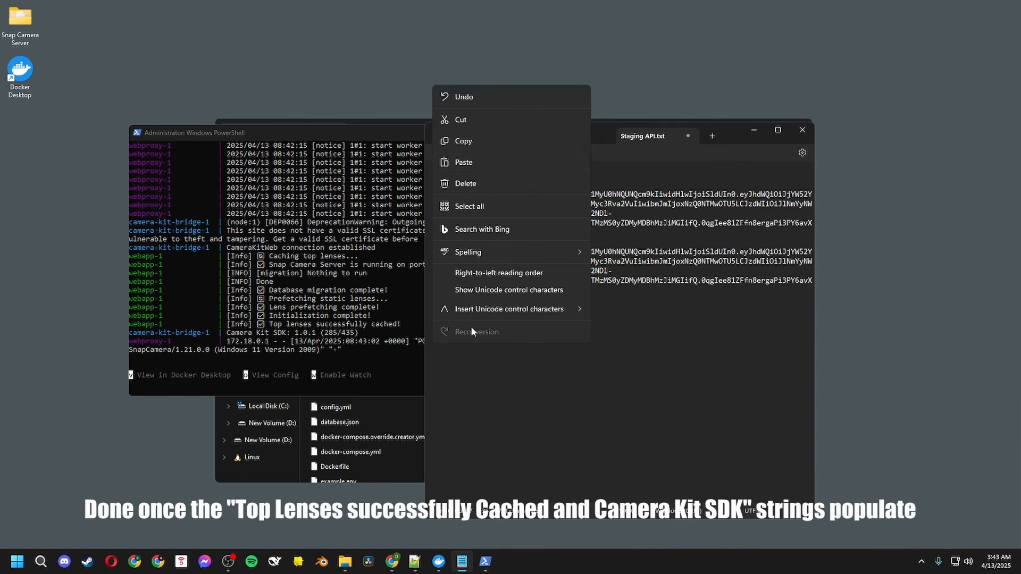
left_click(492, 146)
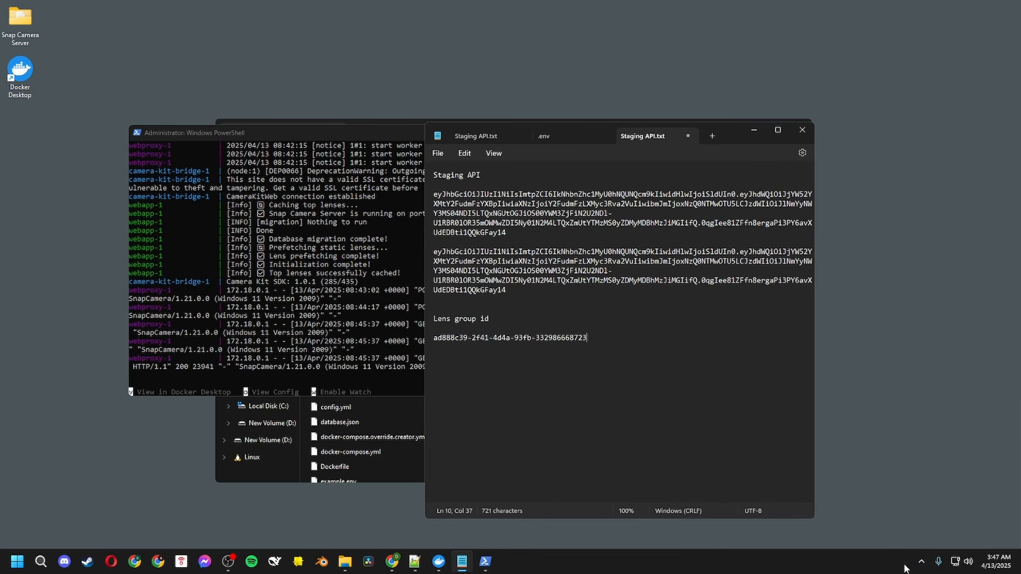
Step: In Snap Camera, search the pasted lens group id, apply the found custom lens, then minimize
left_click(919, 562)
left_click(968, 511)
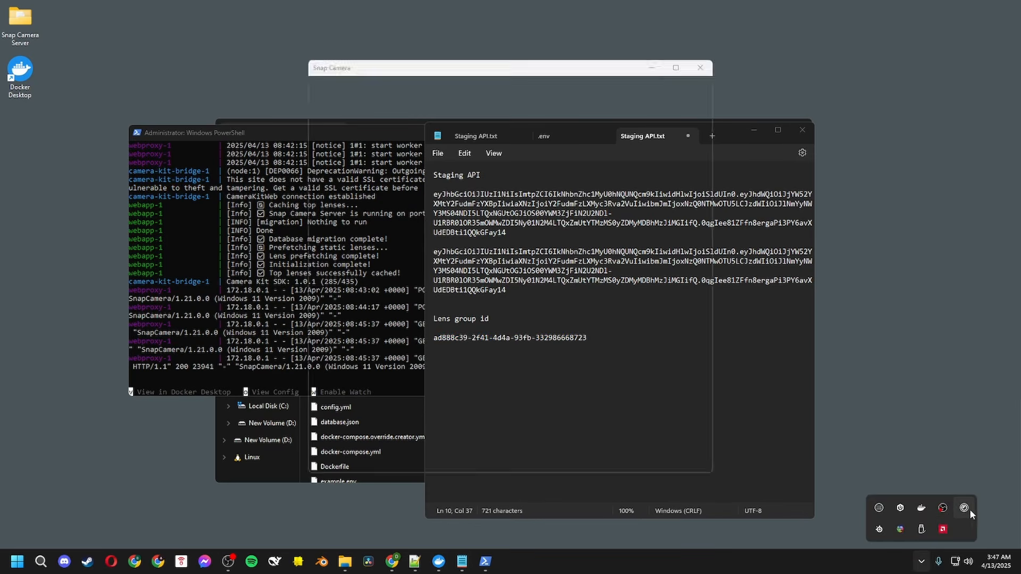
left_click(585, 256)
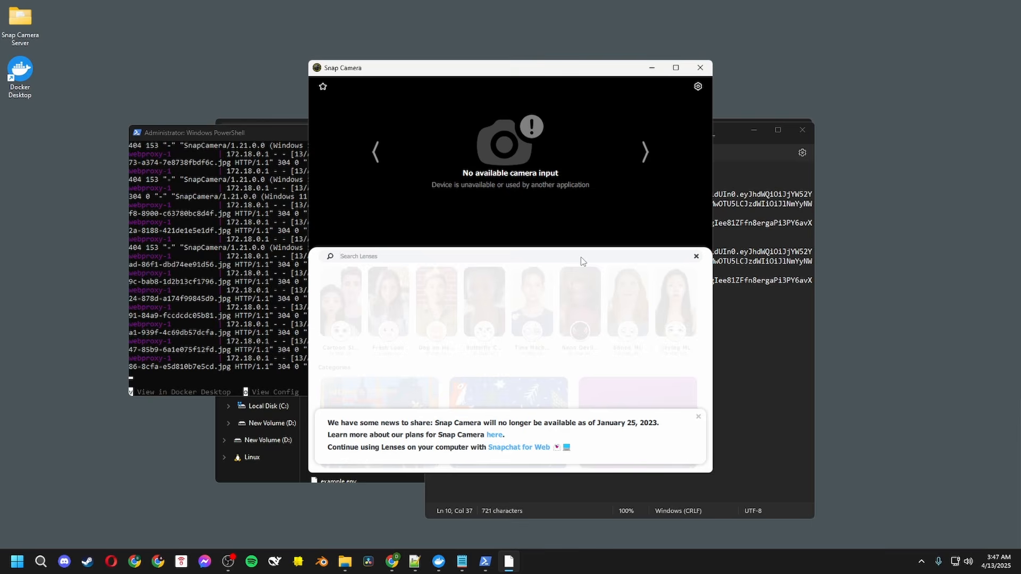
key("ctrl+v")
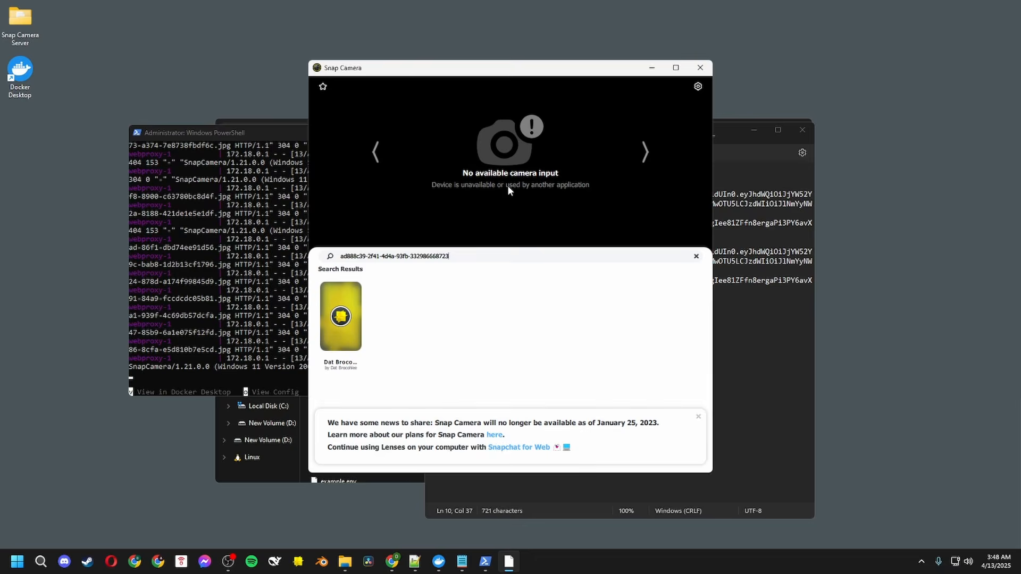
left_click(341, 316)
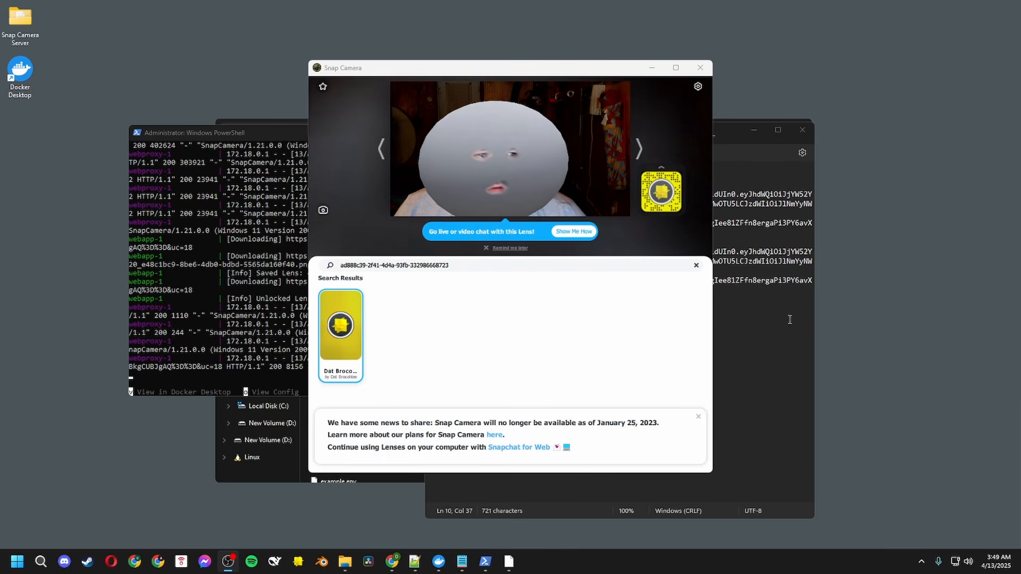
left_click(652, 68)
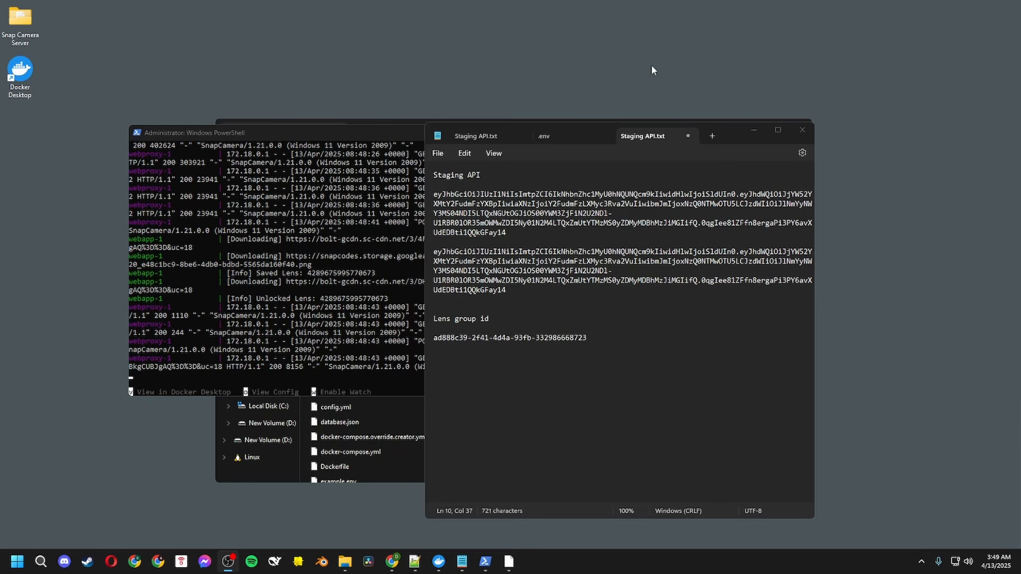
Step: Close the notes and rename docker-compose.override.creator.yml to docker-compose.override.yml
left_click(801, 132)
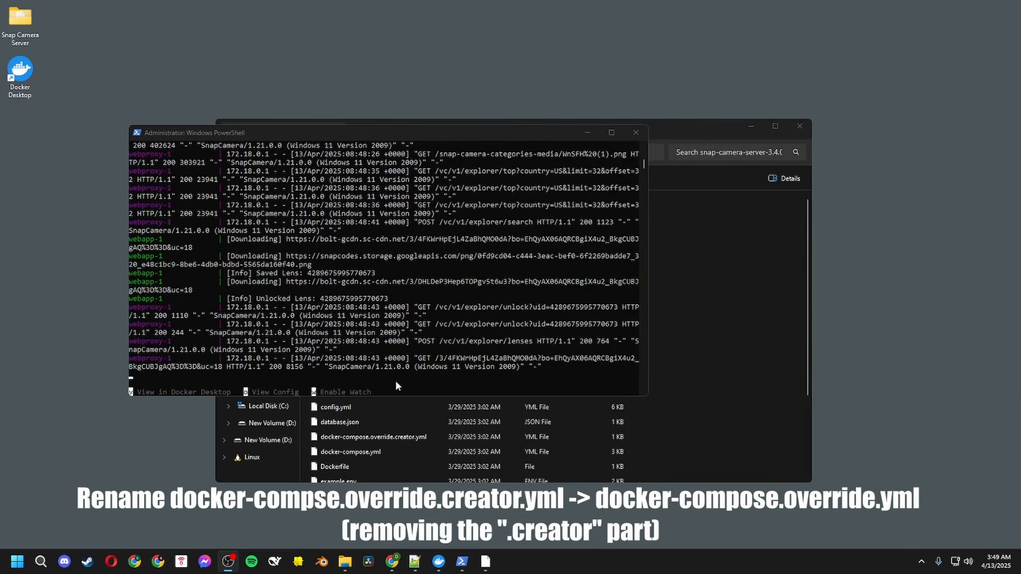
left_click(393, 438)
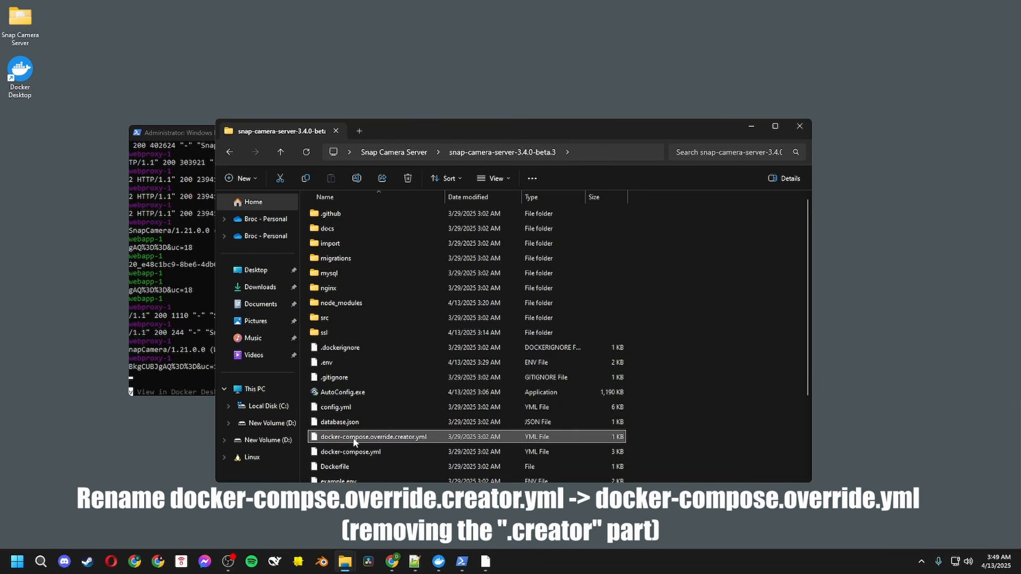
right_click(413, 438)
left_click(450, 402)
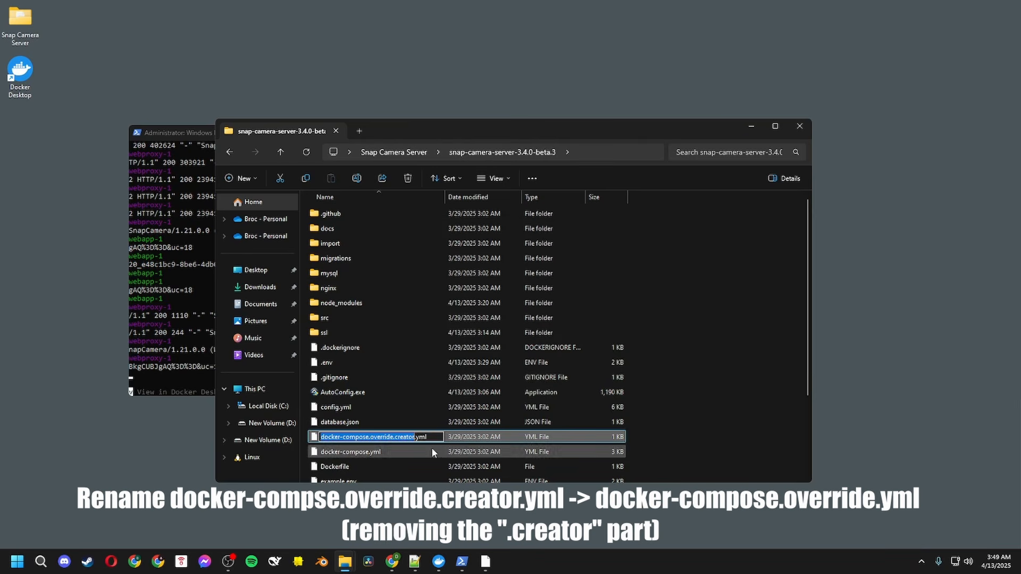
left_click(416, 437)
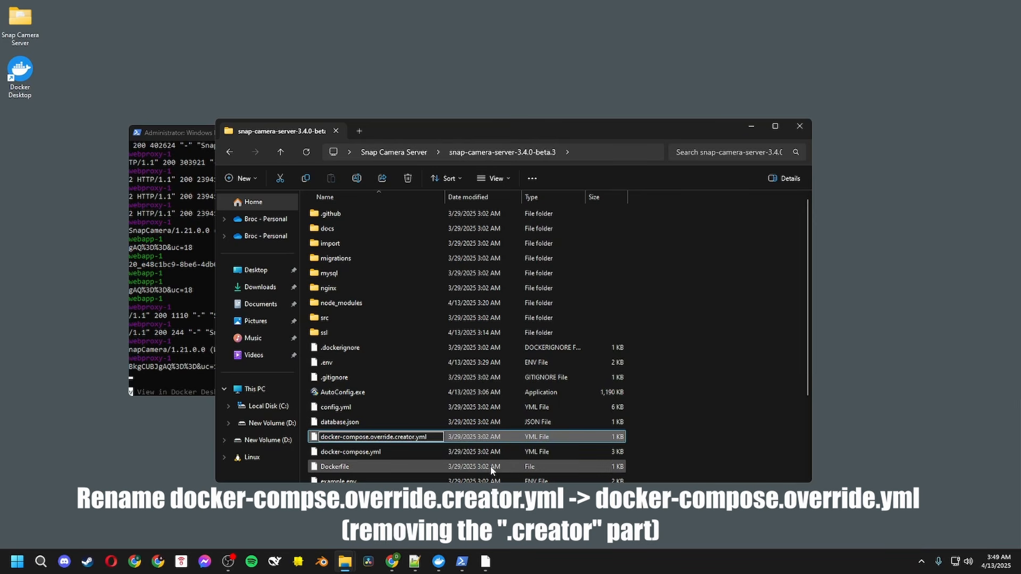
key("BackSpace")
key("BackSpace")
key("BackSpace")
key("BackSpace")
key("BackSpace")
key("BackSpace")
key("BackSpace")
key("BackSpace")
key("Return")
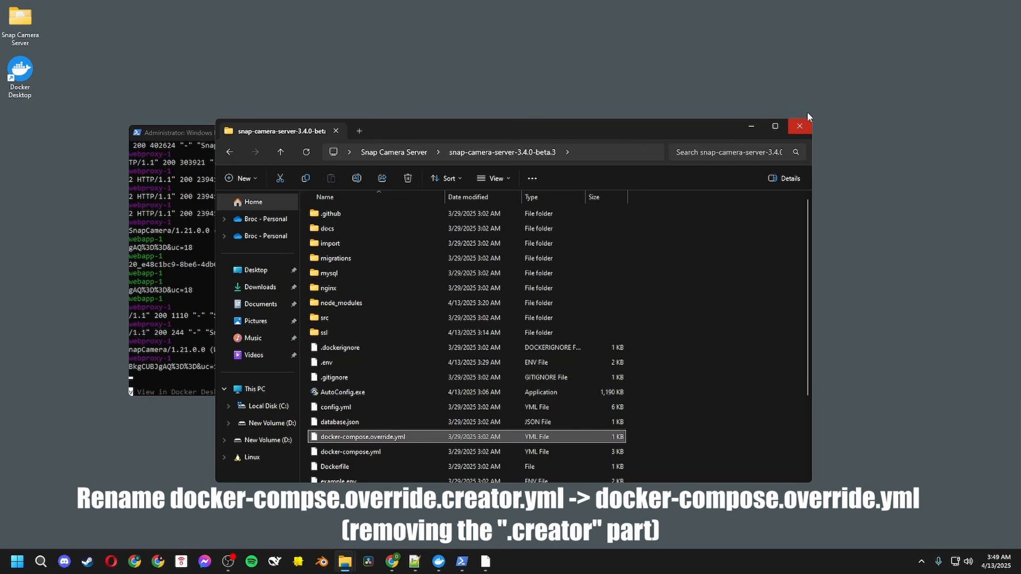
Step: Close File Explorer and quit Docker Desktop from the system tray
left_click(806, 126)
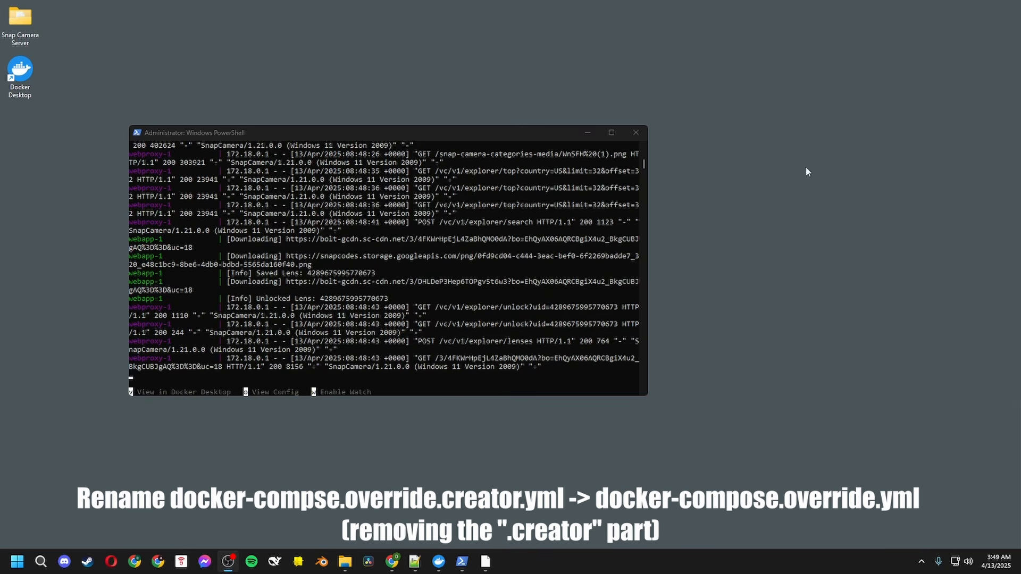
left_click(921, 561)
left_click(921, 508)
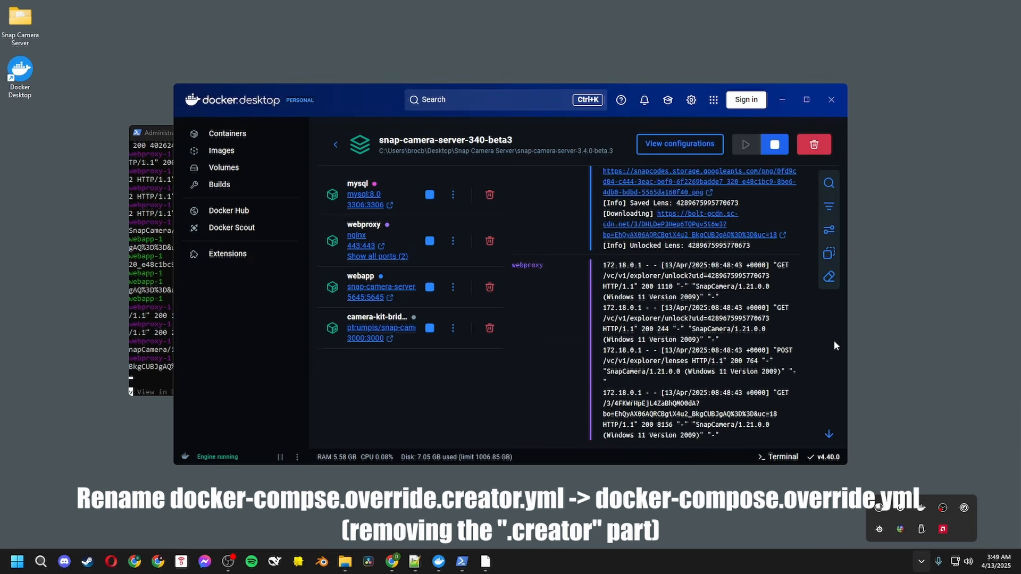
right_click(920, 515)
left_click(886, 501)
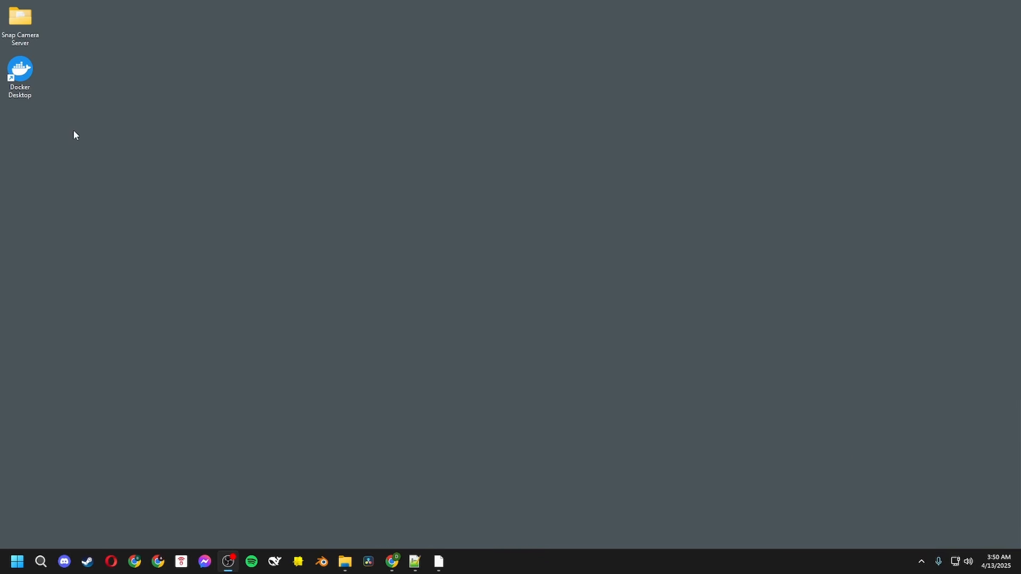
Step: Relaunch Docker Desktop, start the four snap-camera-server-340-beta3 containers, and close the window
double_click(25, 90)
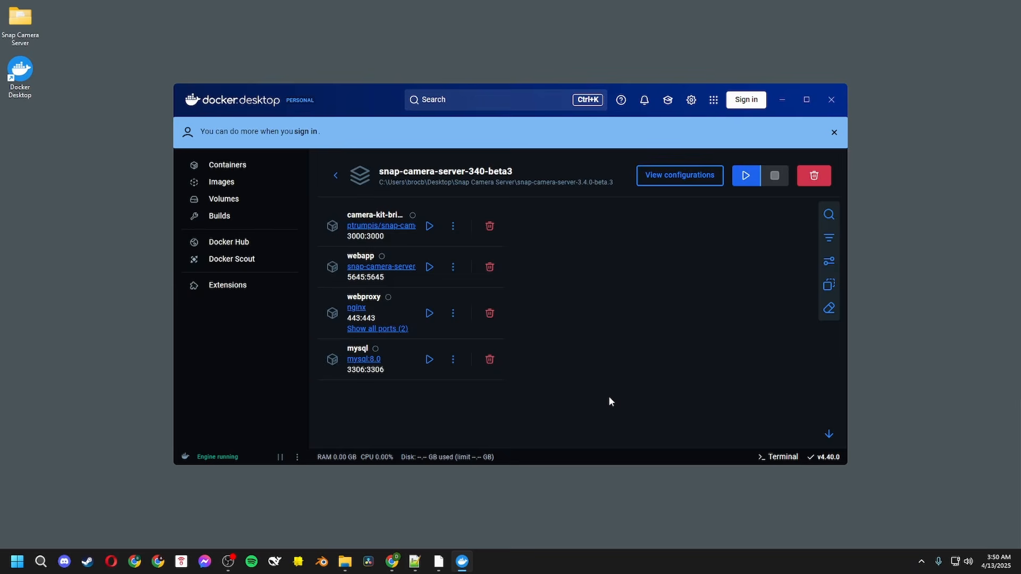
left_click(745, 177)
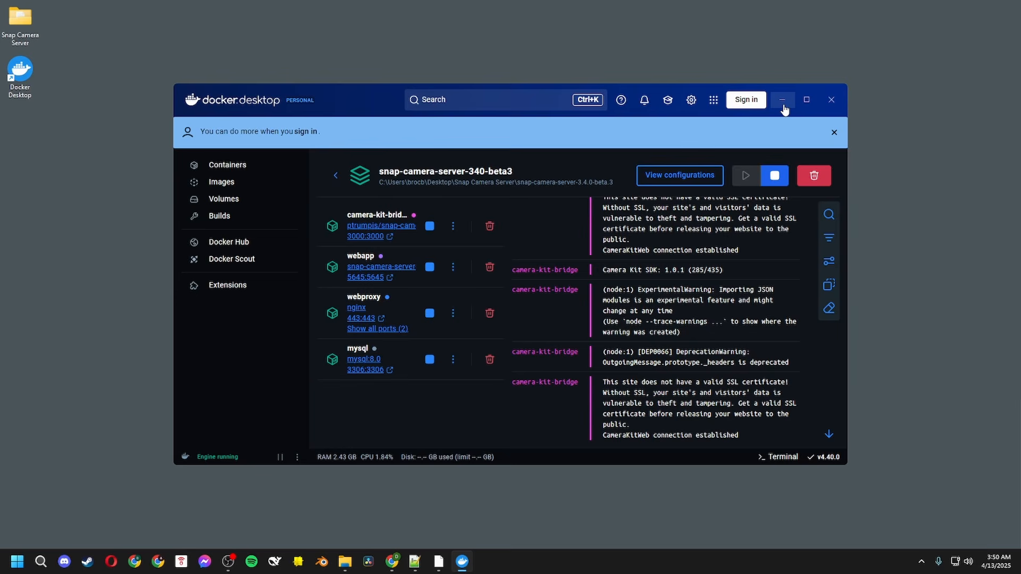
left_click(832, 107)
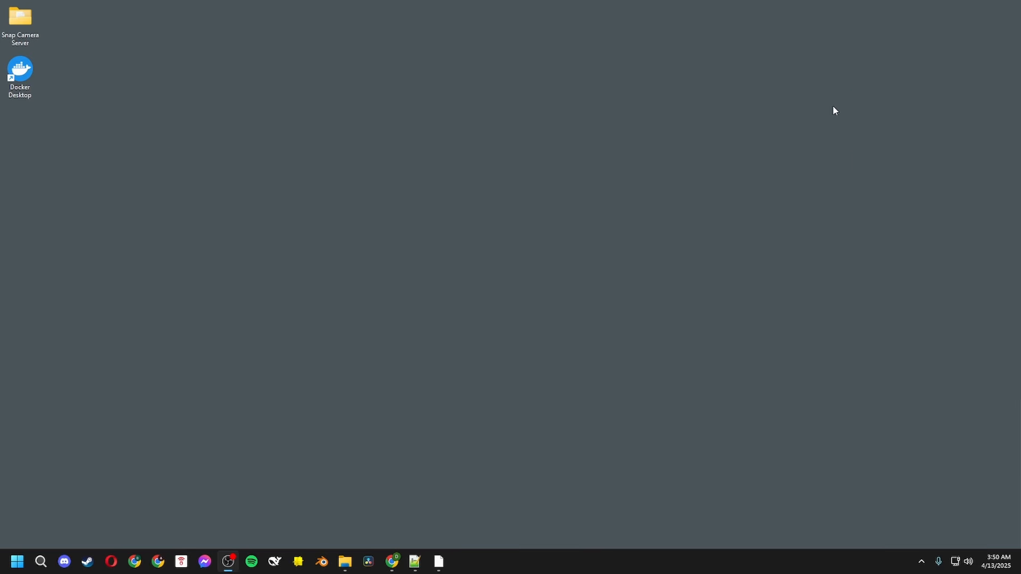
Step: Open the Snap Camera Server desktop folder, then its snap-camera-server-3.4.0-beta.3 subfolder
double_click(16, 26)
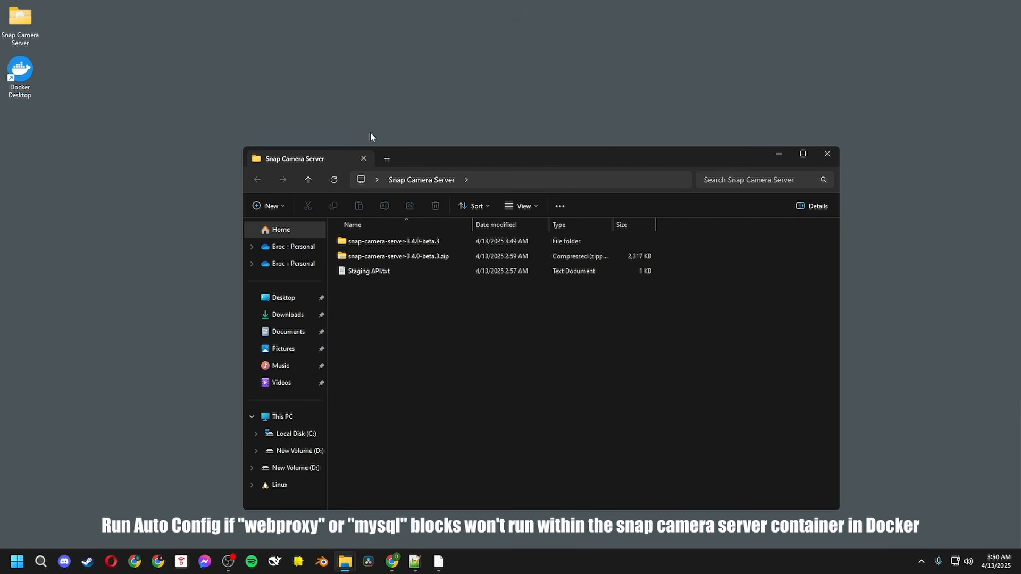
double_click(423, 244)
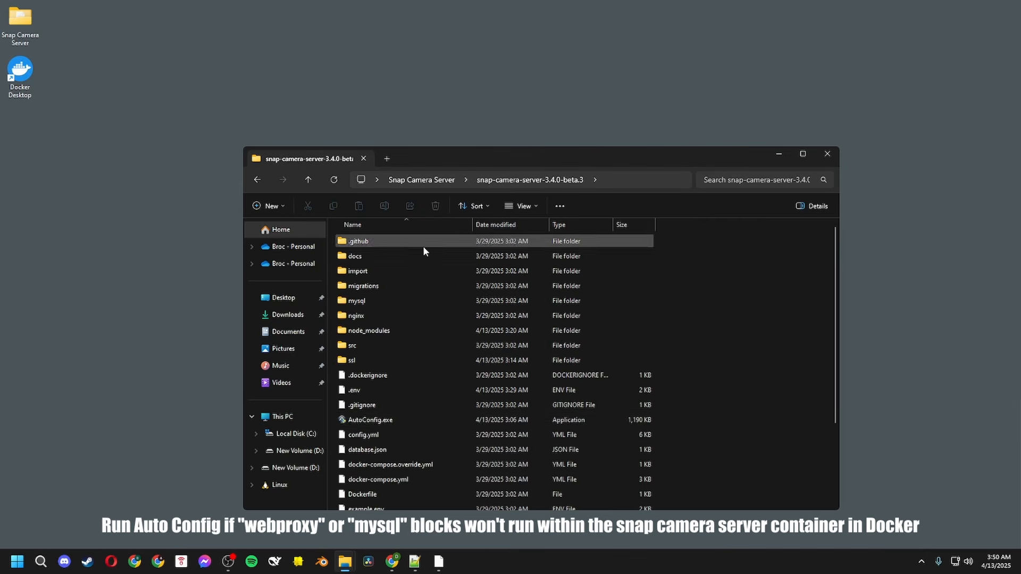